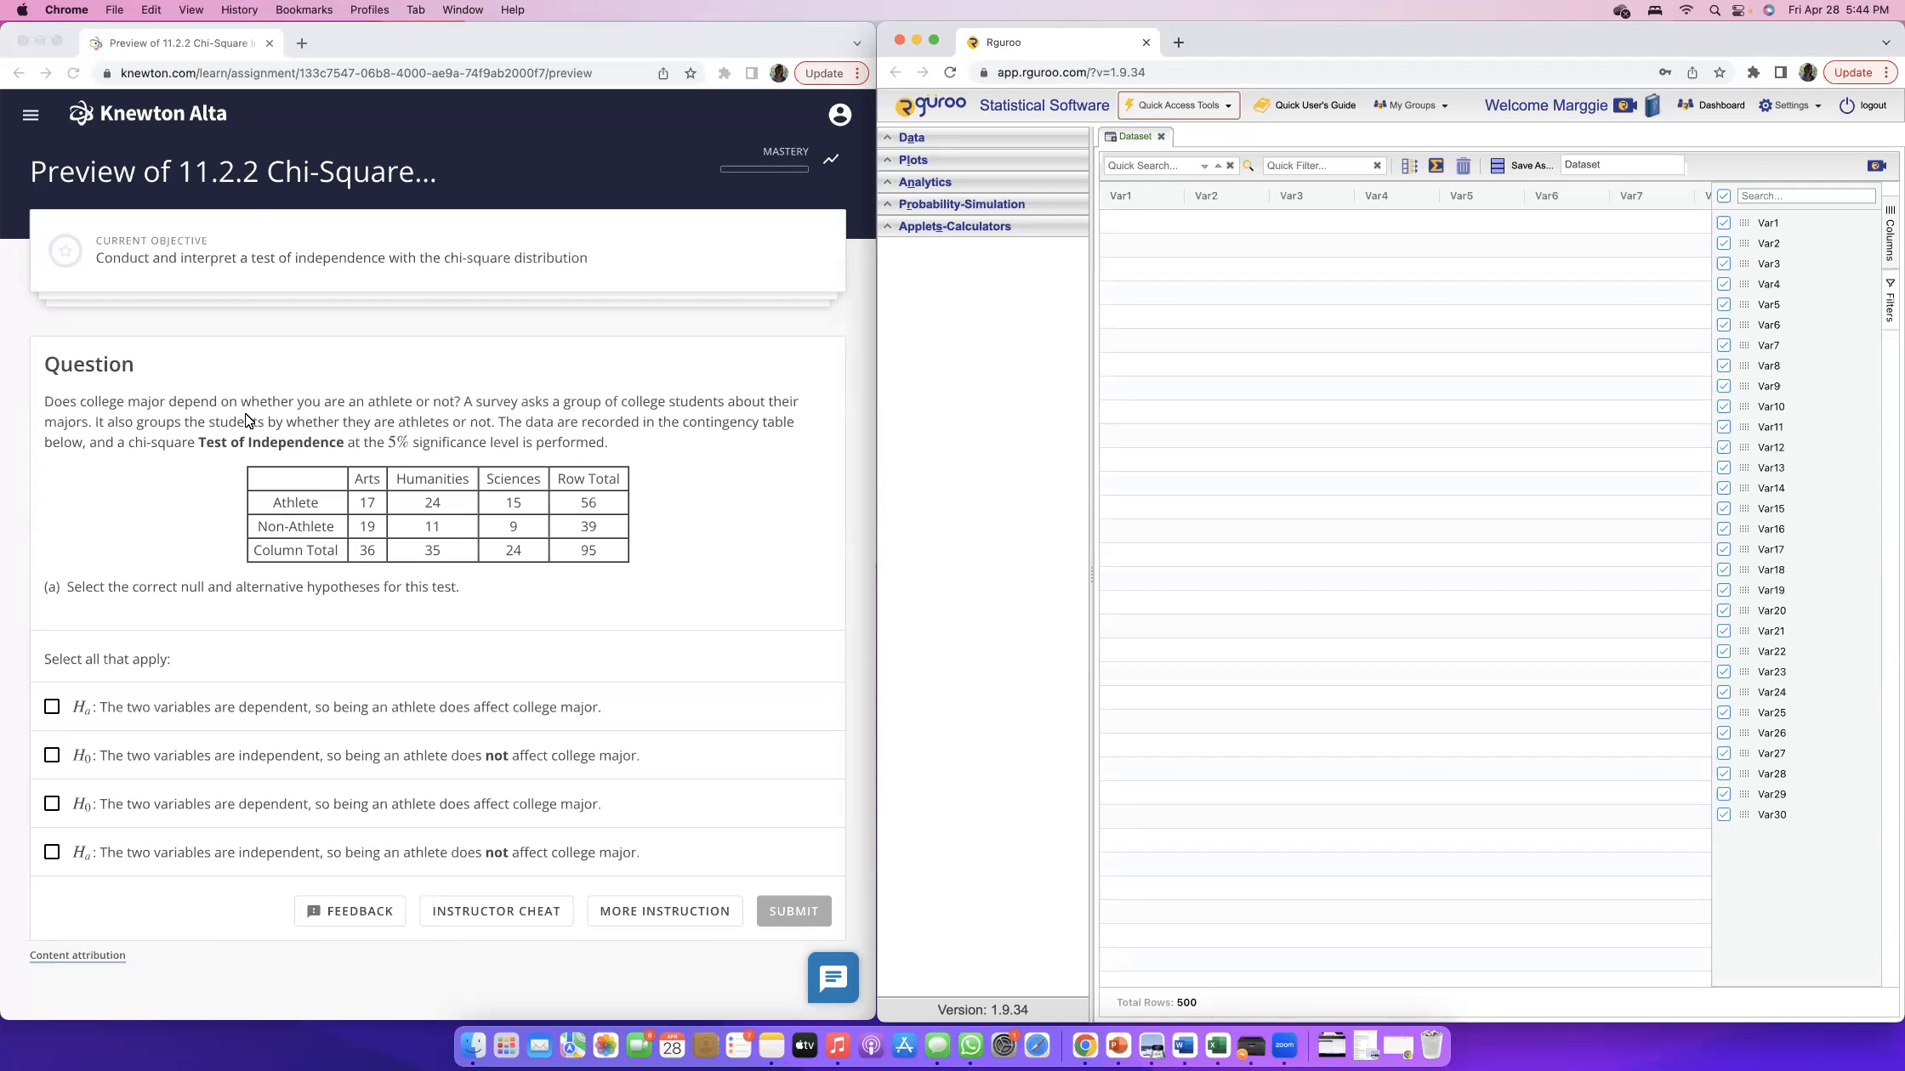
Read the question on whether college major depends on being an athlete, including how the survey groups the students.
{"action": "scroll", "coordinate": [34, 400], "scroll_direction": "down", "scroll_amount": 1}
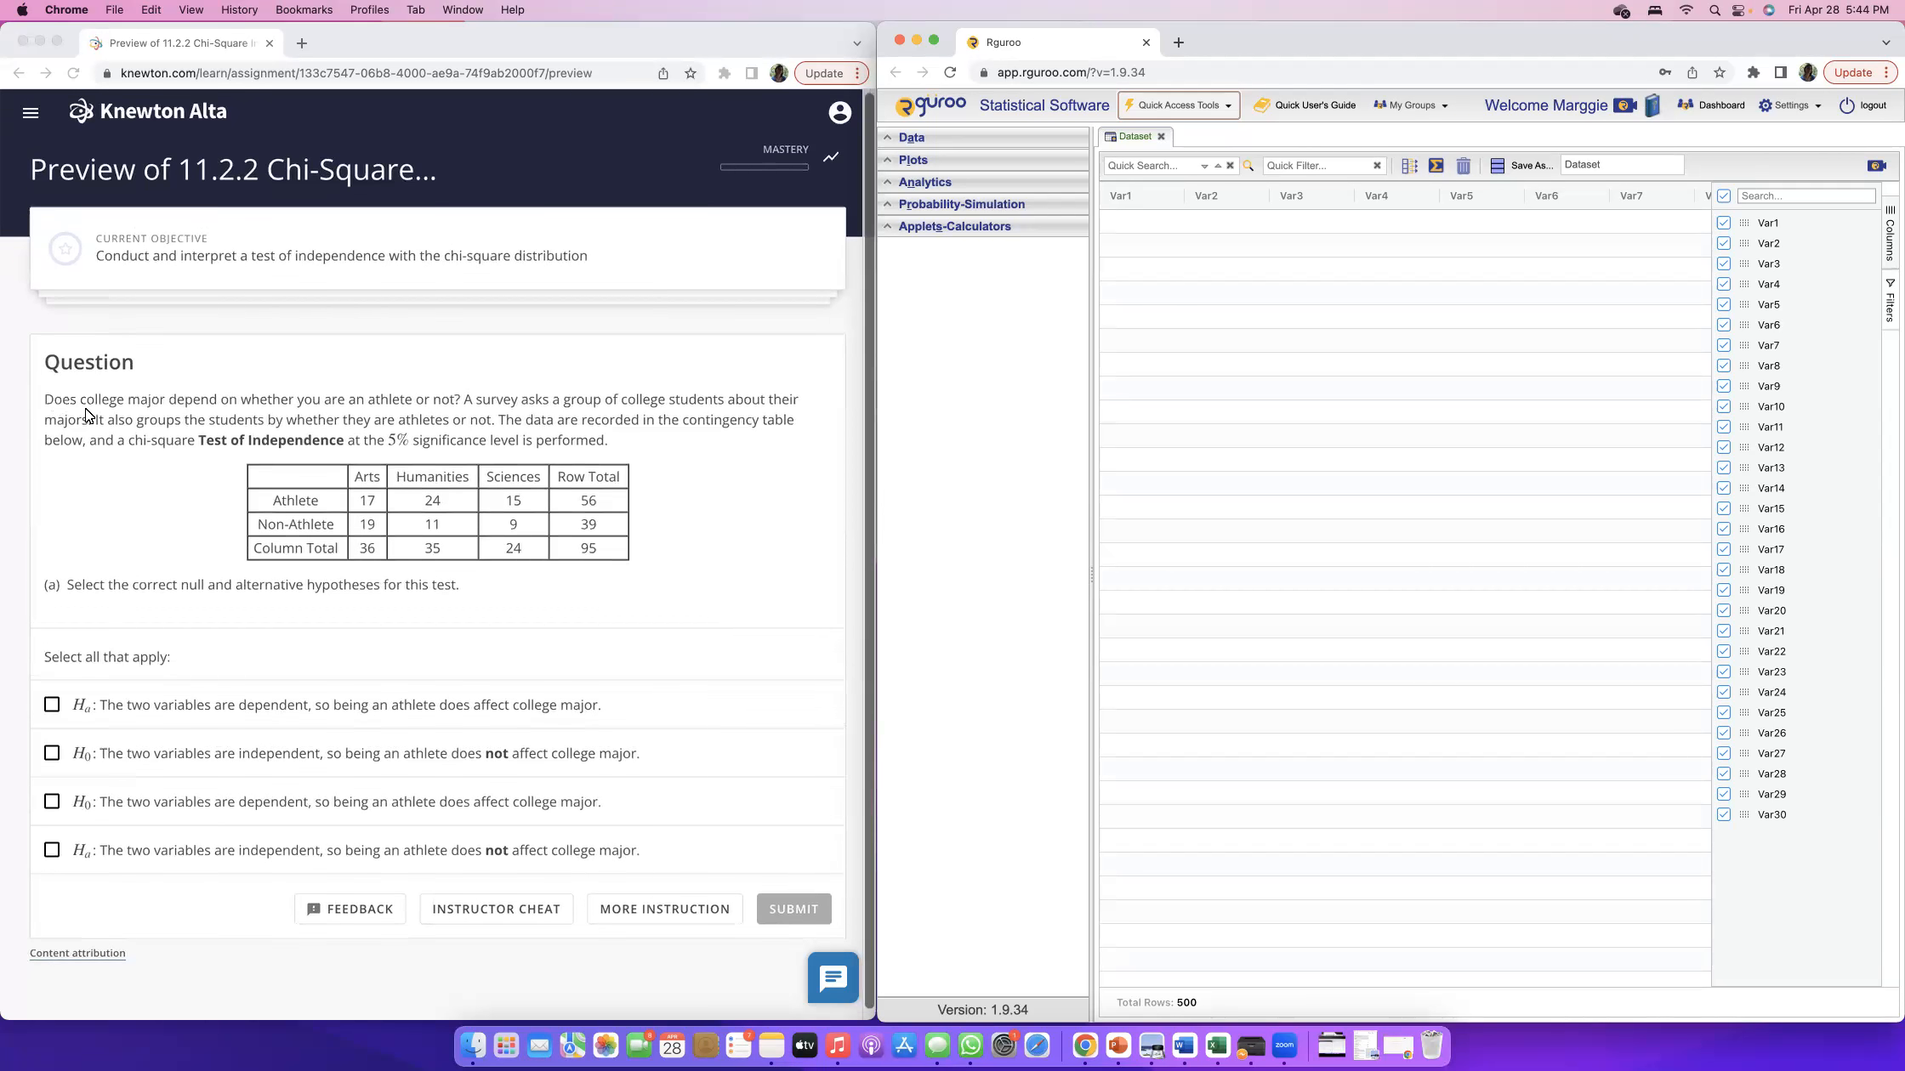
{"action": "left_click", "coordinate": [194, 397]}
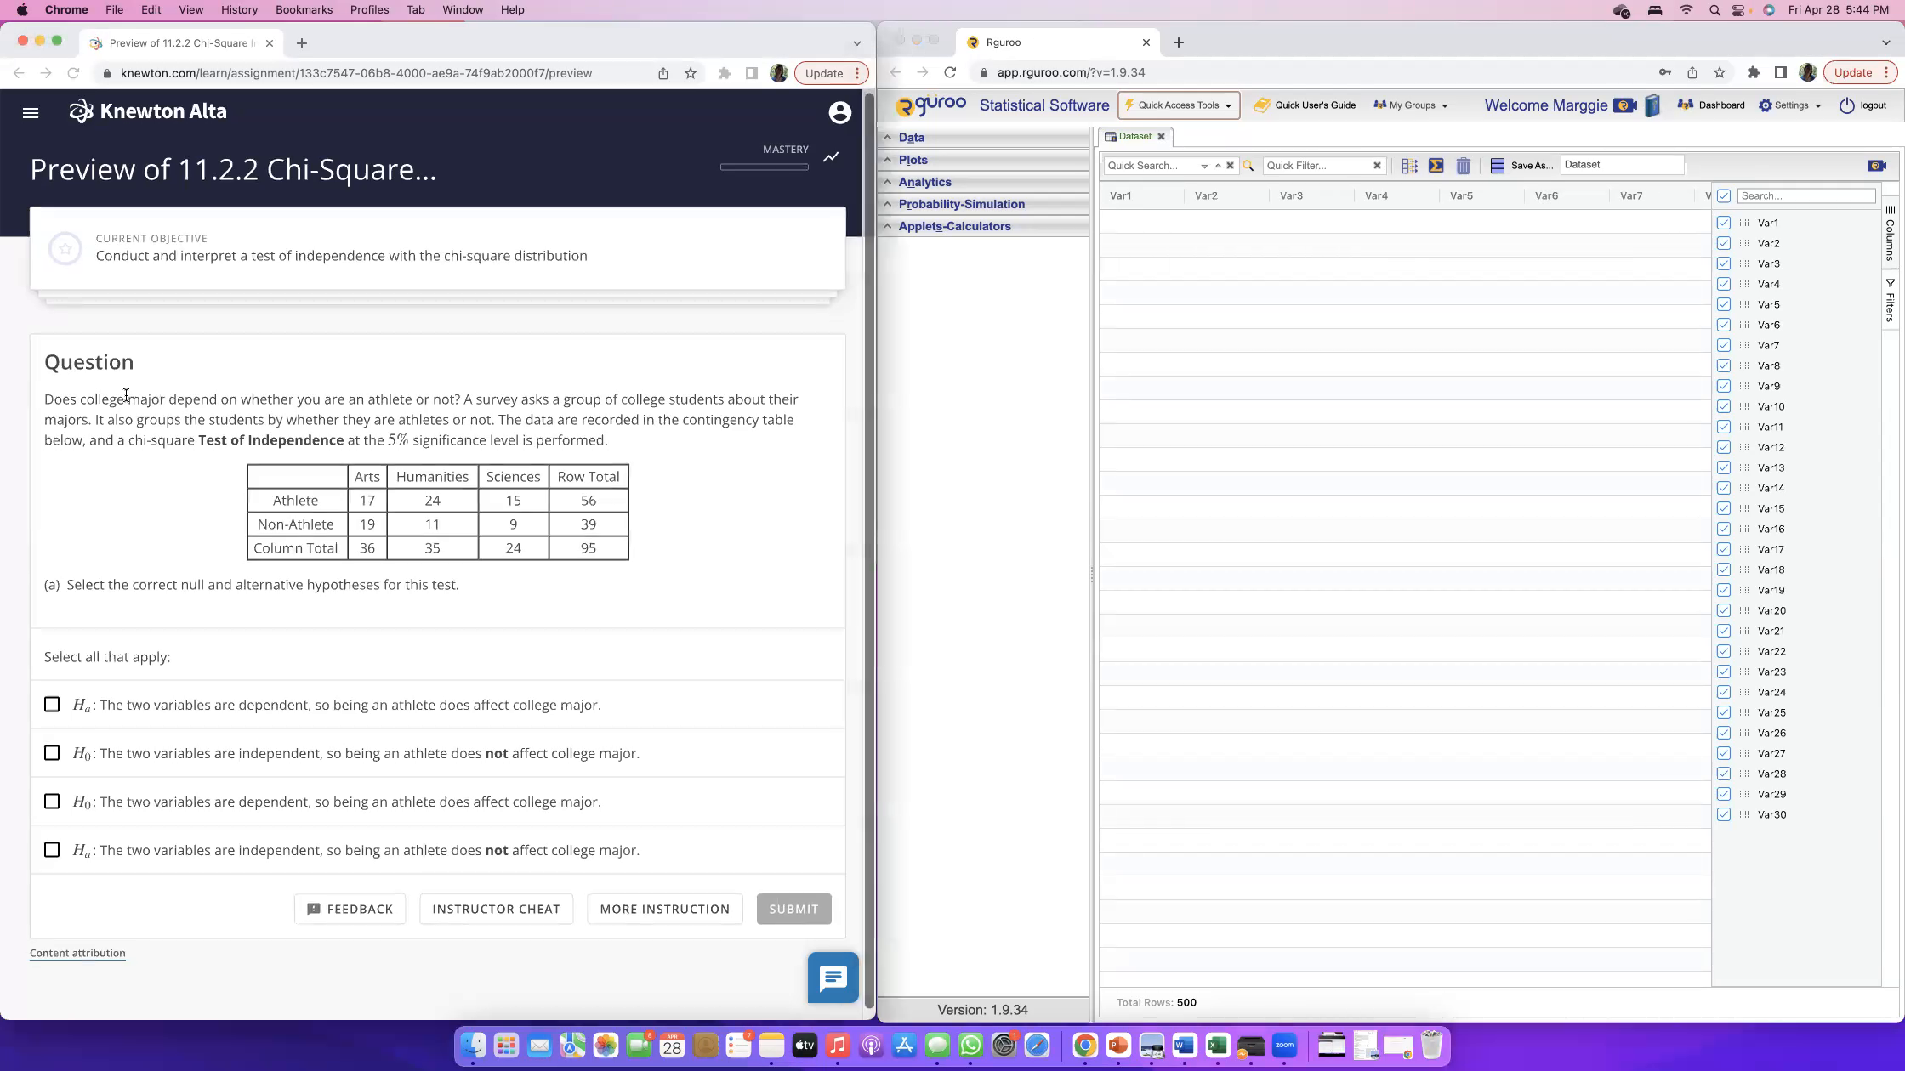
{"action": "left_click_drag", "start_coordinate": [96, 399], "coordinate": [460, 400]}
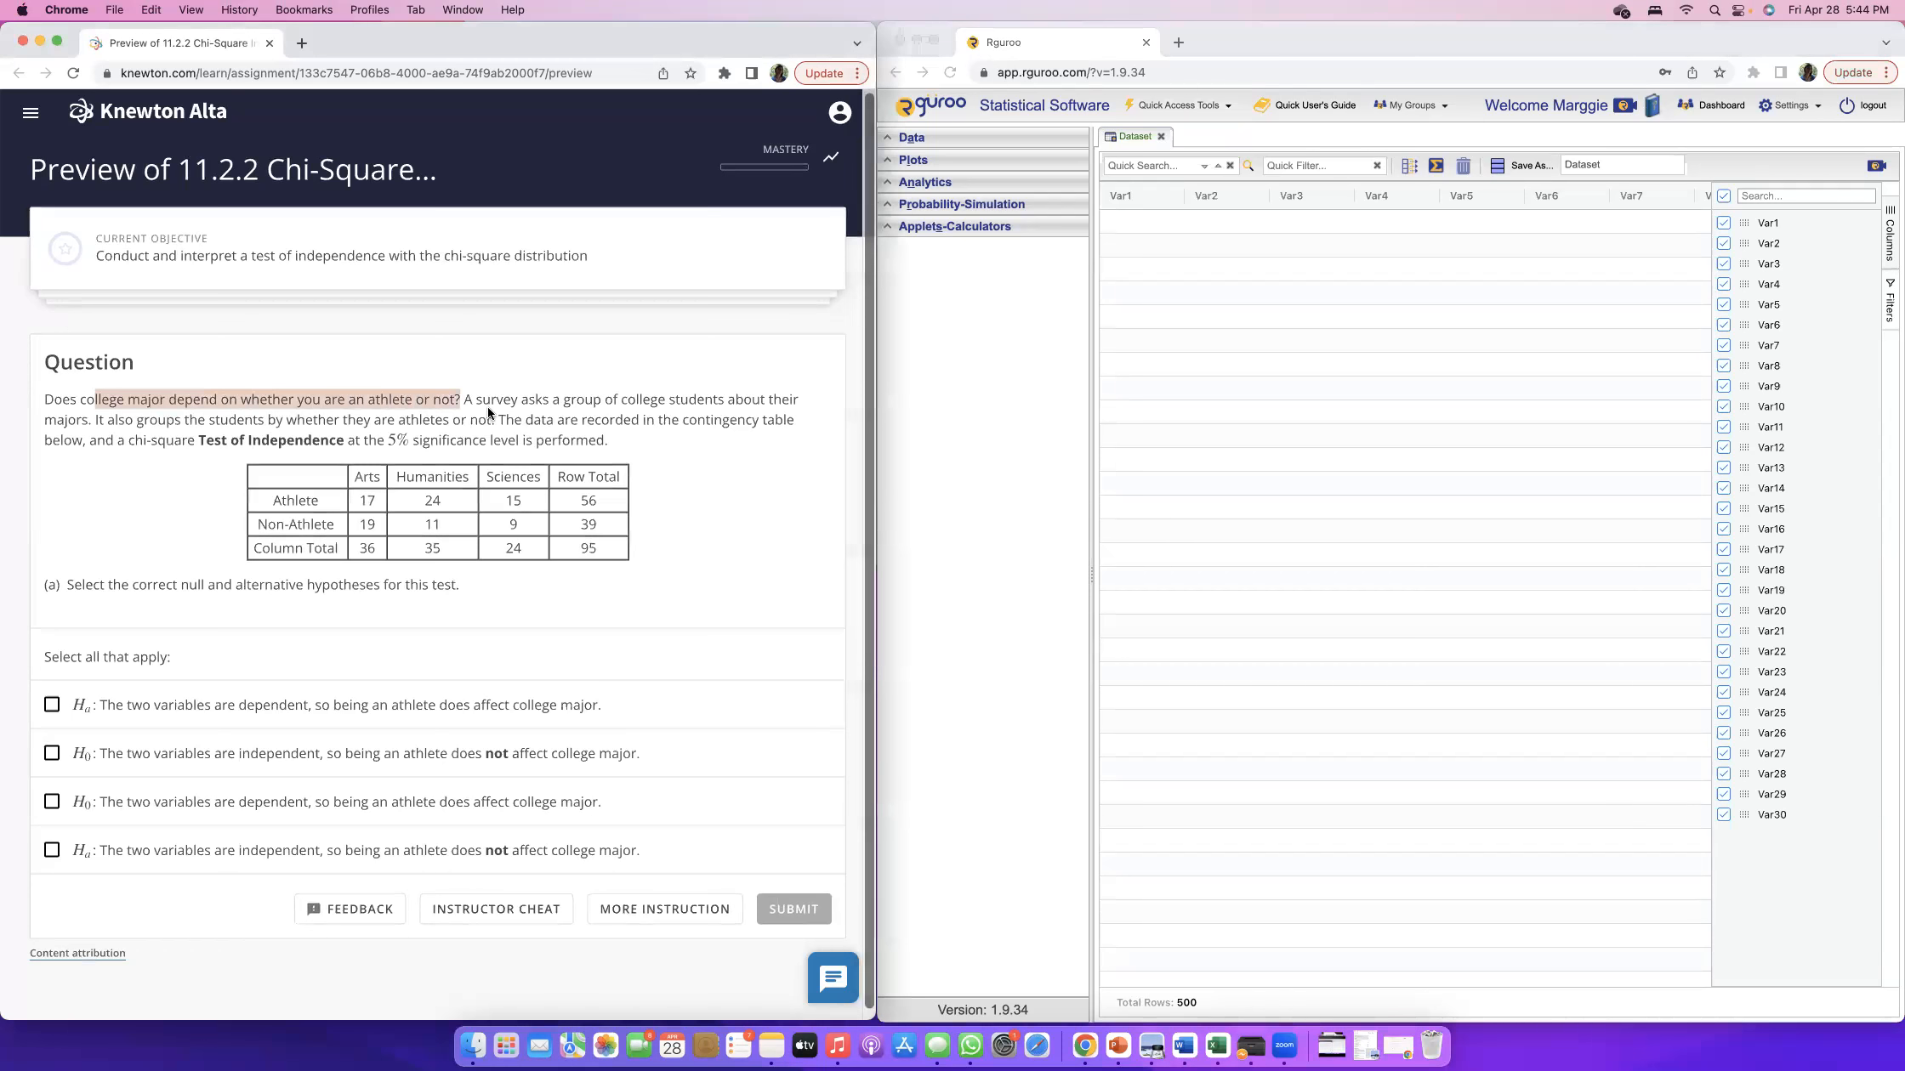
{"action": "left_click", "coordinate": [470, 418]}
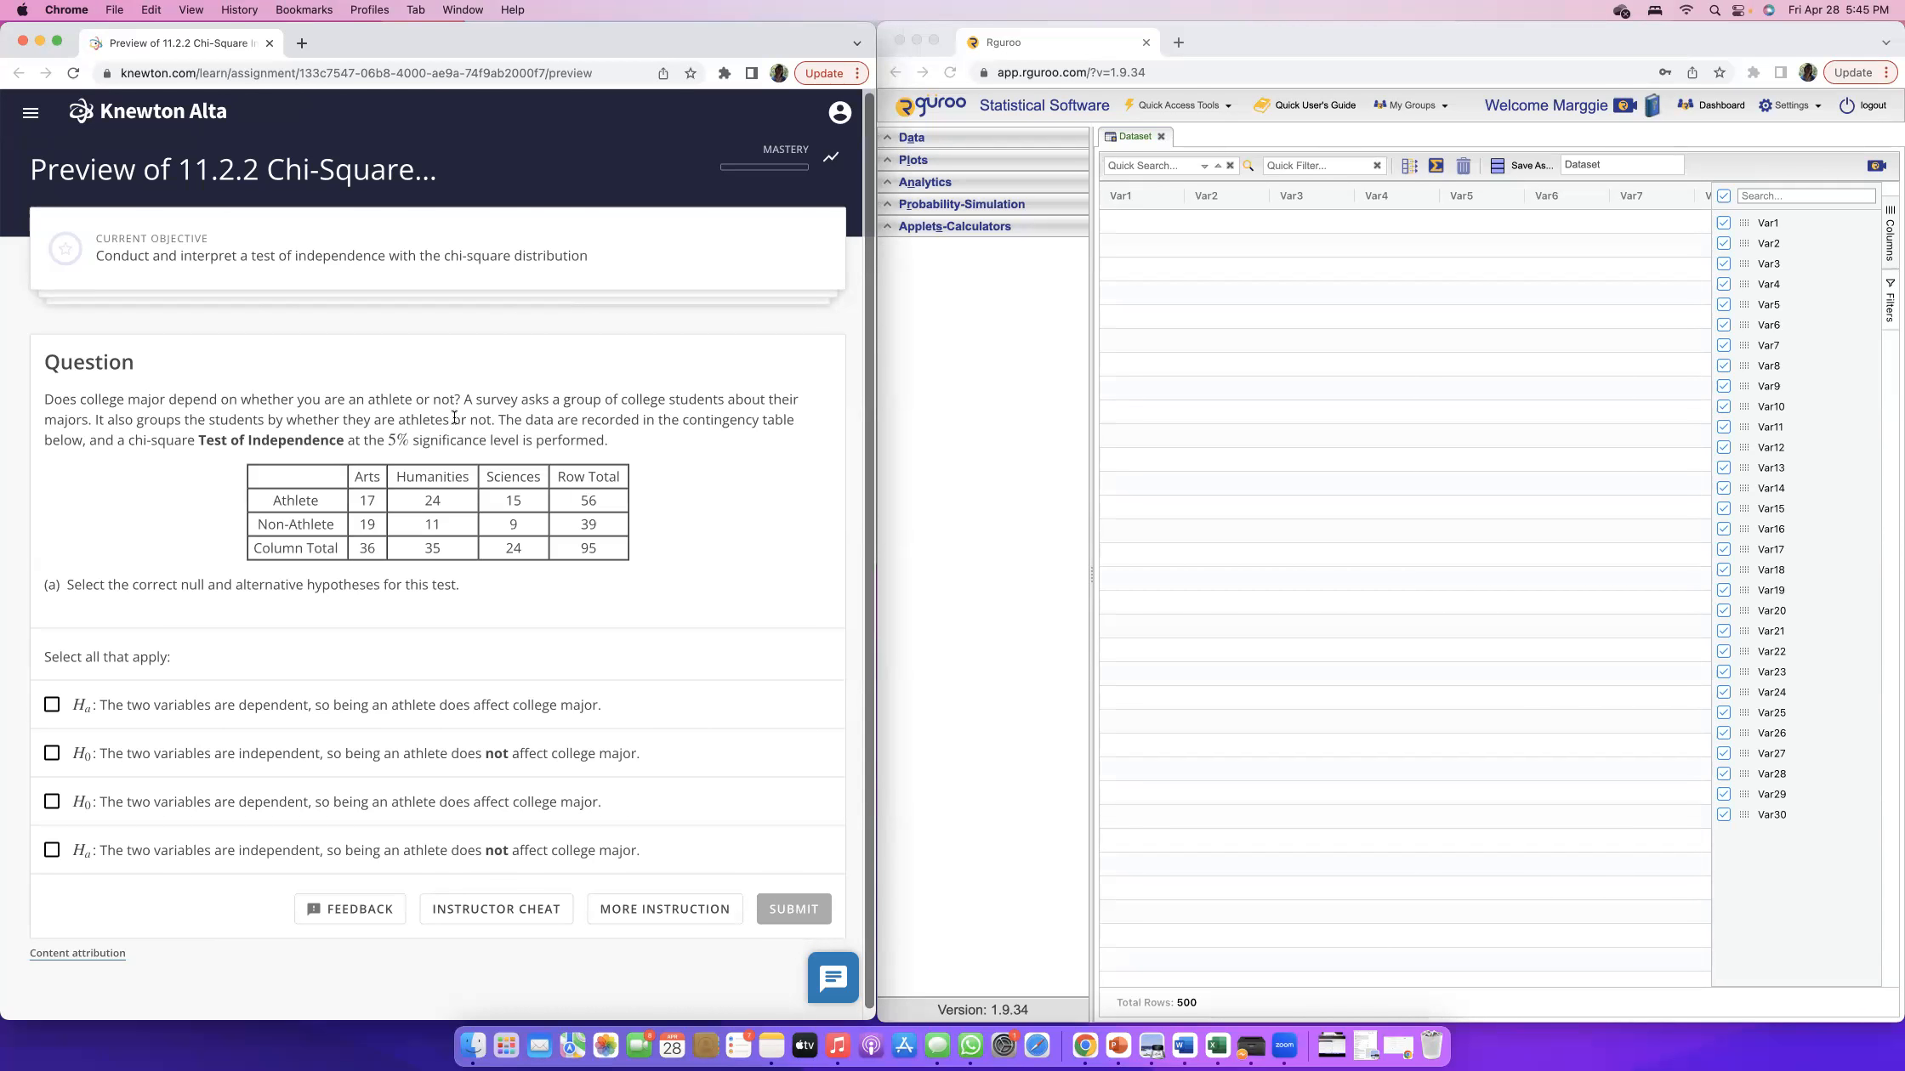
{"action": "scroll", "coordinate": [493, 405], "scroll_direction": "down", "scroll_amount": 1}
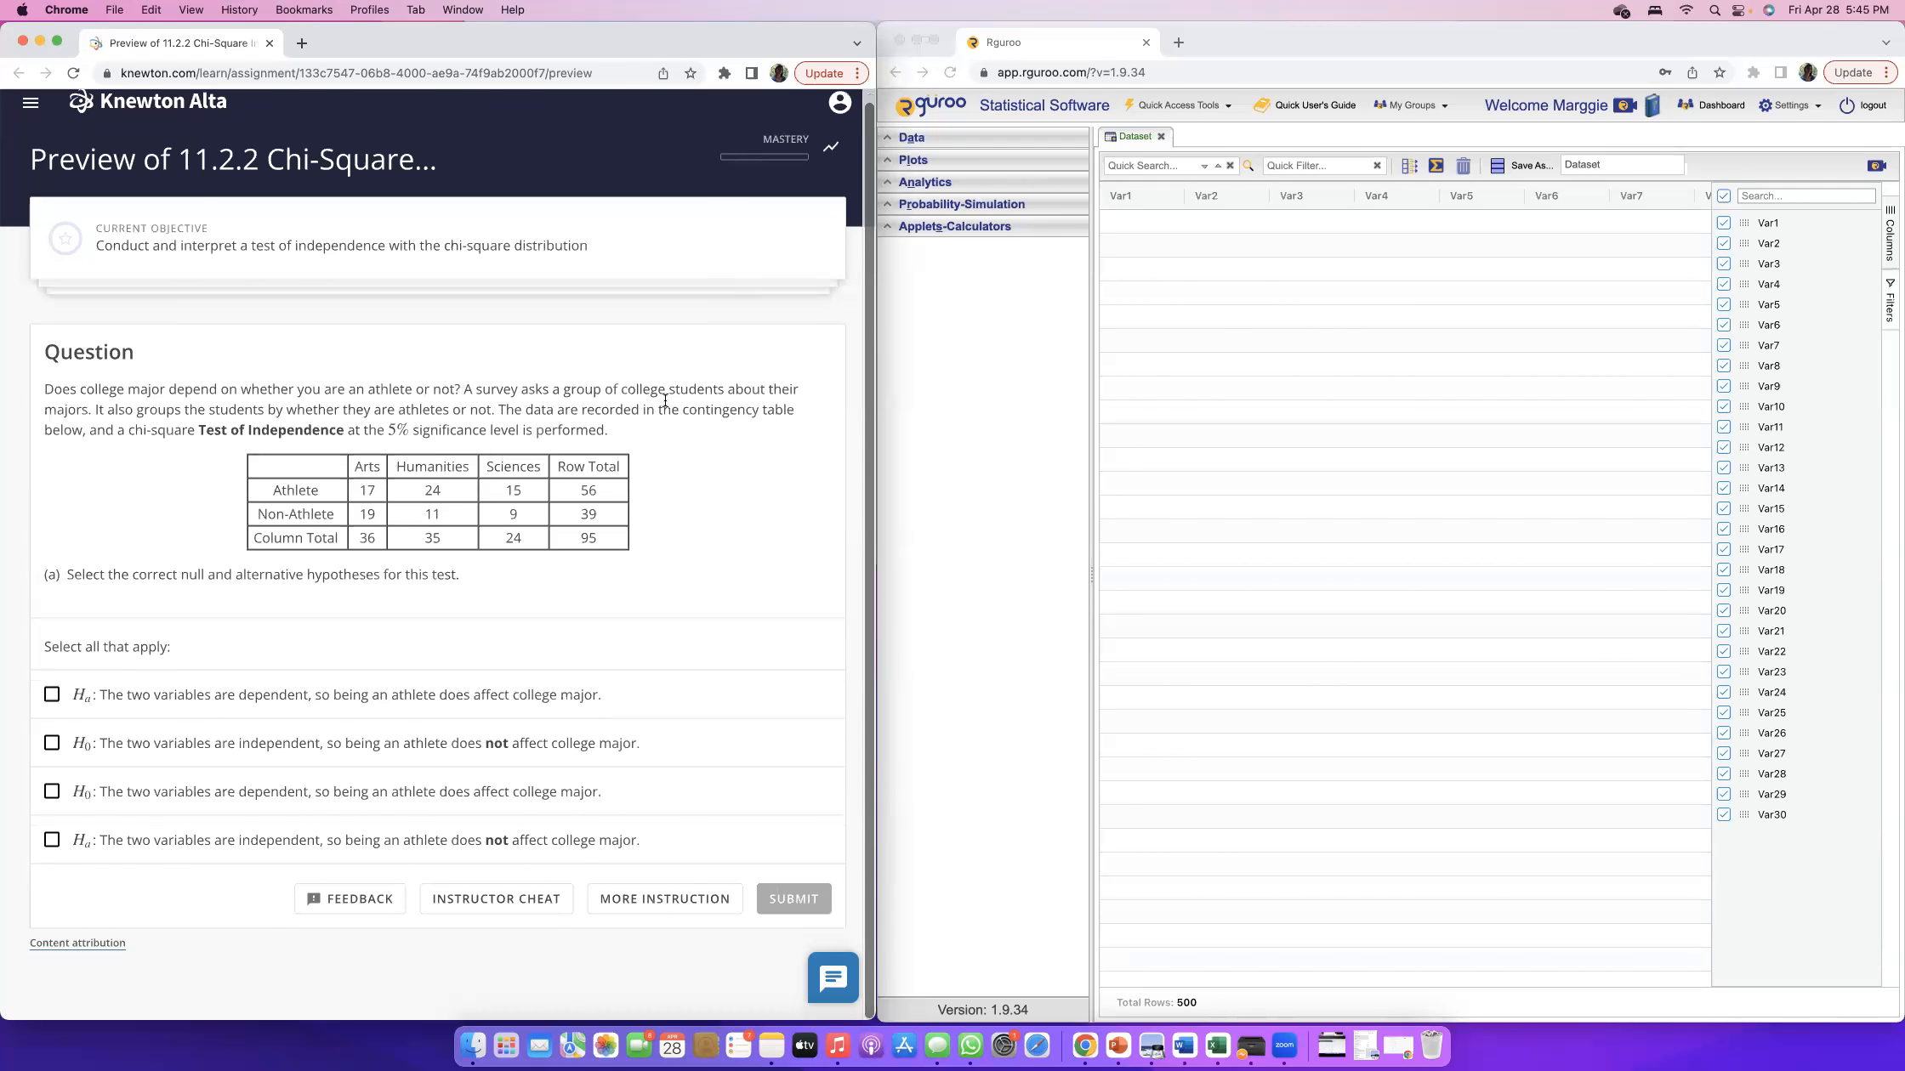
{"action": "scroll", "coordinate": [362, 468], "scroll_direction": "up", "scroll_amount": 1}
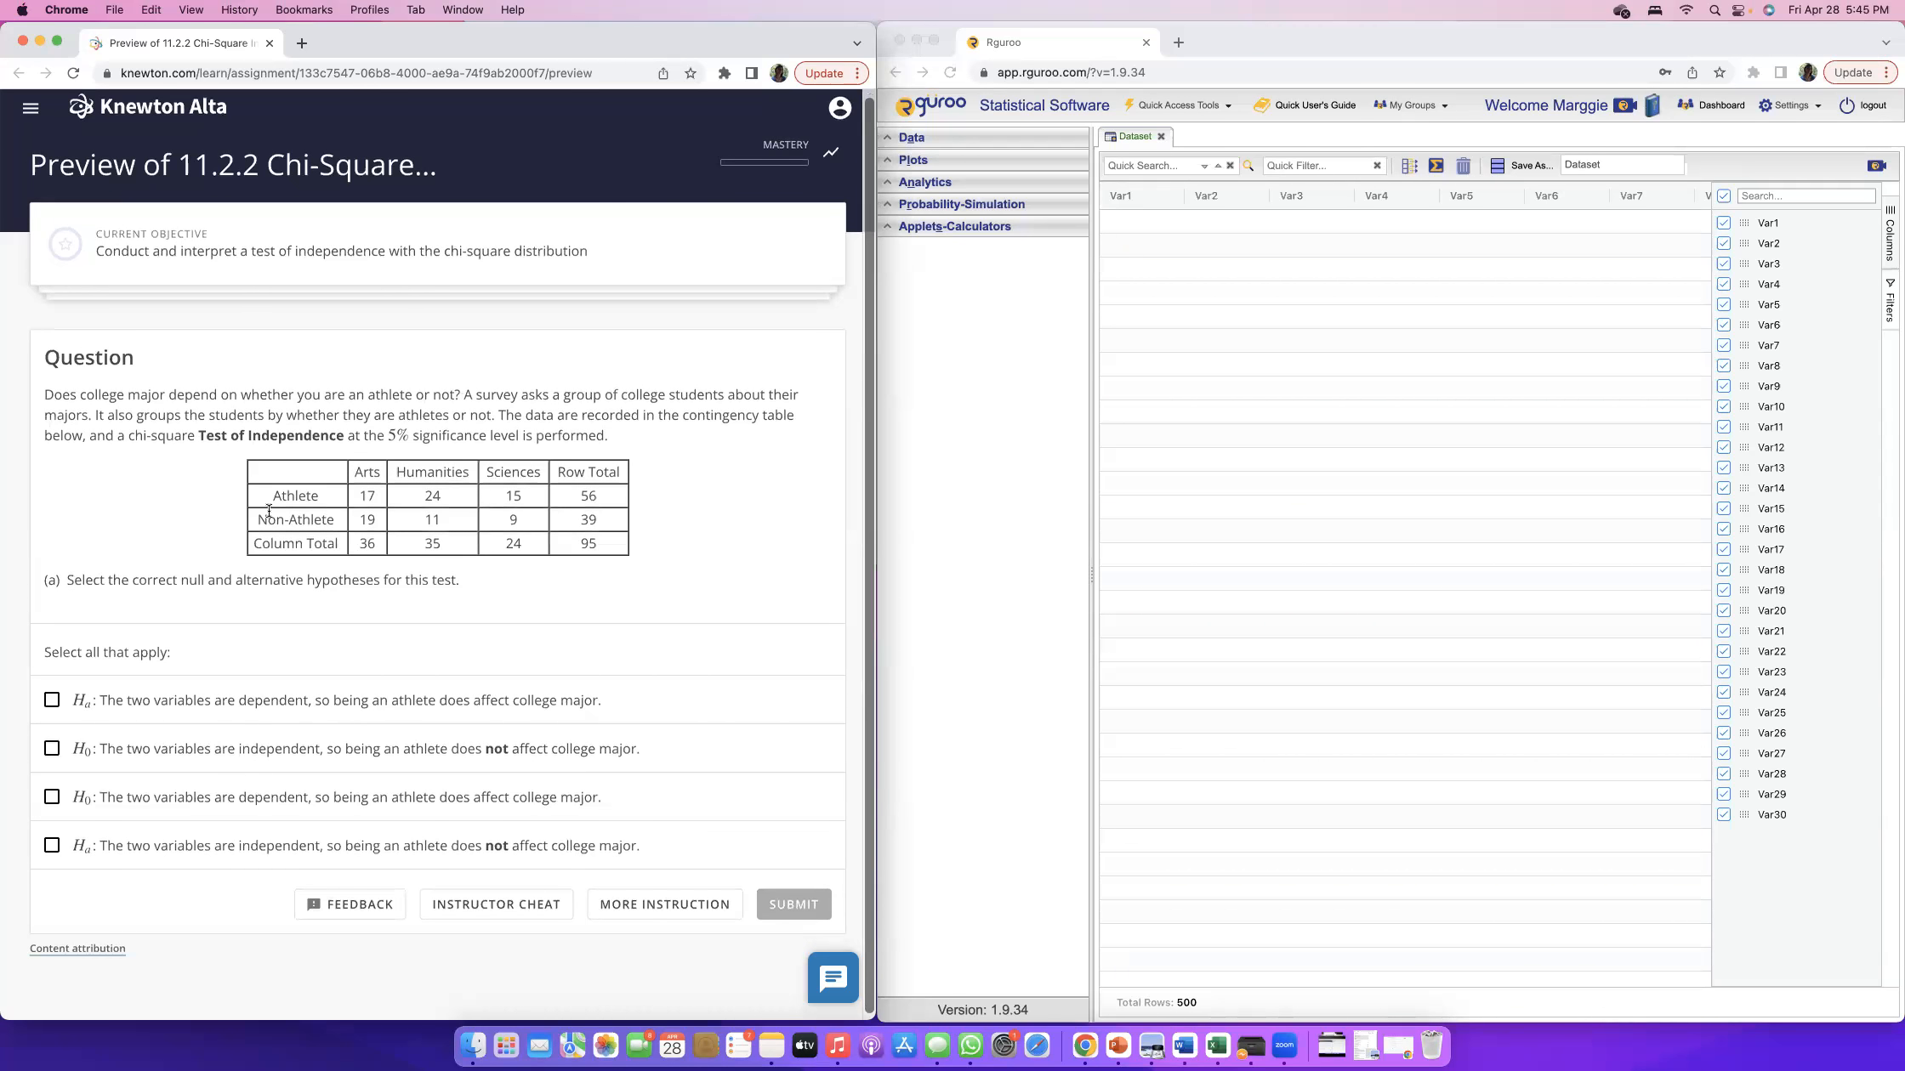
Examine the contingency table's cell counts and its row, column and grand totals, plus the stated test and significance level.
{"action": "left_click_drag", "start_coordinate": [272, 494], "coordinate": [374, 494]}
{"action": "left_click", "coordinate": [333, 524]}
{"action": "left_click_drag", "start_coordinate": [274, 496], "coordinate": [323, 496]}
{"action": "double_click", "coordinate": [367, 496]}
{"action": "left_click", "coordinate": [527, 495]}
{"action": "left_click_drag", "start_coordinate": [503, 541], "coordinate": [522, 541]}
{"action": "left_click", "coordinate": [512, 519]}
{"action": "double_click", "coordinate": [512, 519]}
{"action": "left_click", "coordinate": [370, 471]}
{"action": "double_click", "coordinate": [366, 543]}
{"action": "double_click", "coordinate": [433, 544]}
{"action": "left_click_drag", "start_coordinate": [396, 472], "coordinate": [471, 472]}
{"action": "double_click", "coordinate": [502, 549]}
{"action": "double_click", "coordinate": [587, 496]}
{"action": "double_click", "coordinate": [308, 495]}
{"action": "left_click_drag", "start_coordinate": [588, 519], "coordinate": [605, 525]}
{"action": "left_click_drag", "start_coordinate": [260, 519], "coordinate": [340, 522]}
{"action": "left_click", "coordinate": [587, 543]}
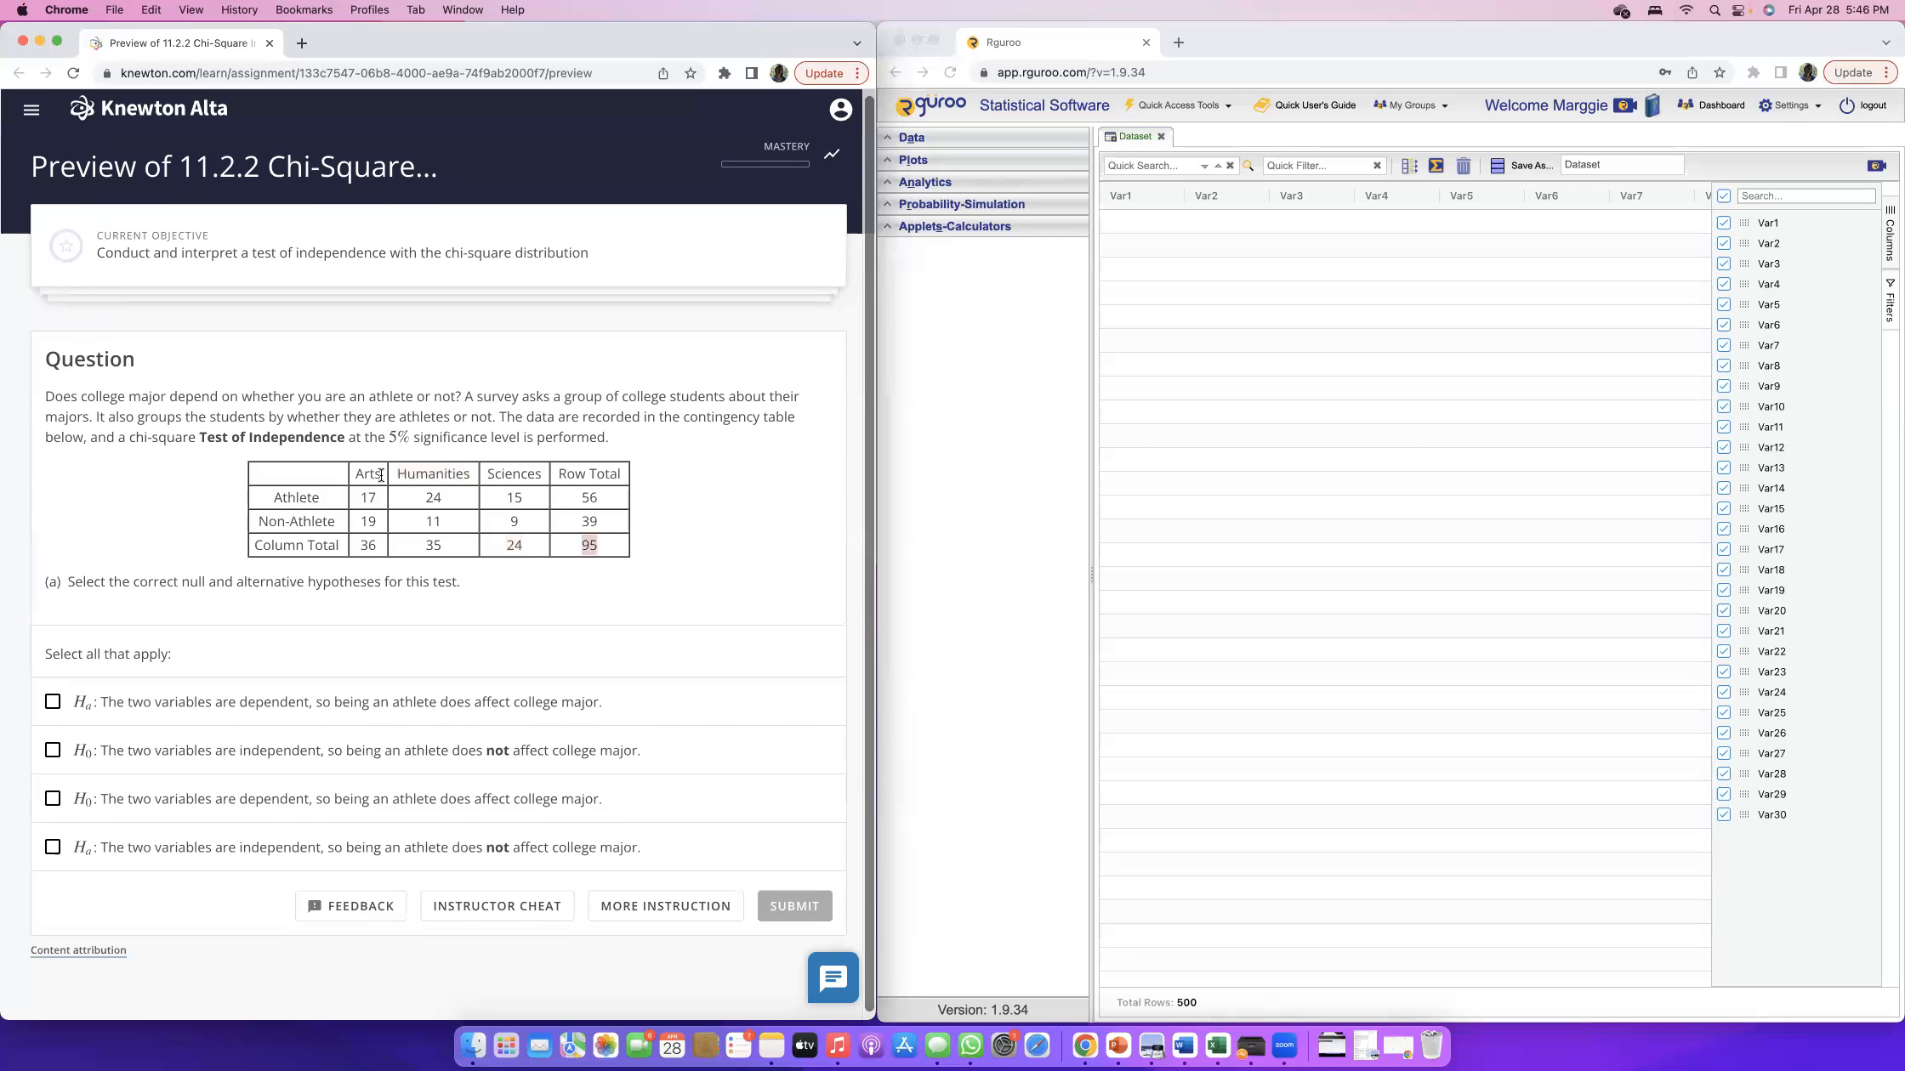
{"action": "scroll", "coordinate": [430, 477], "scroll_direction": "up", "scroll_amount": 1}
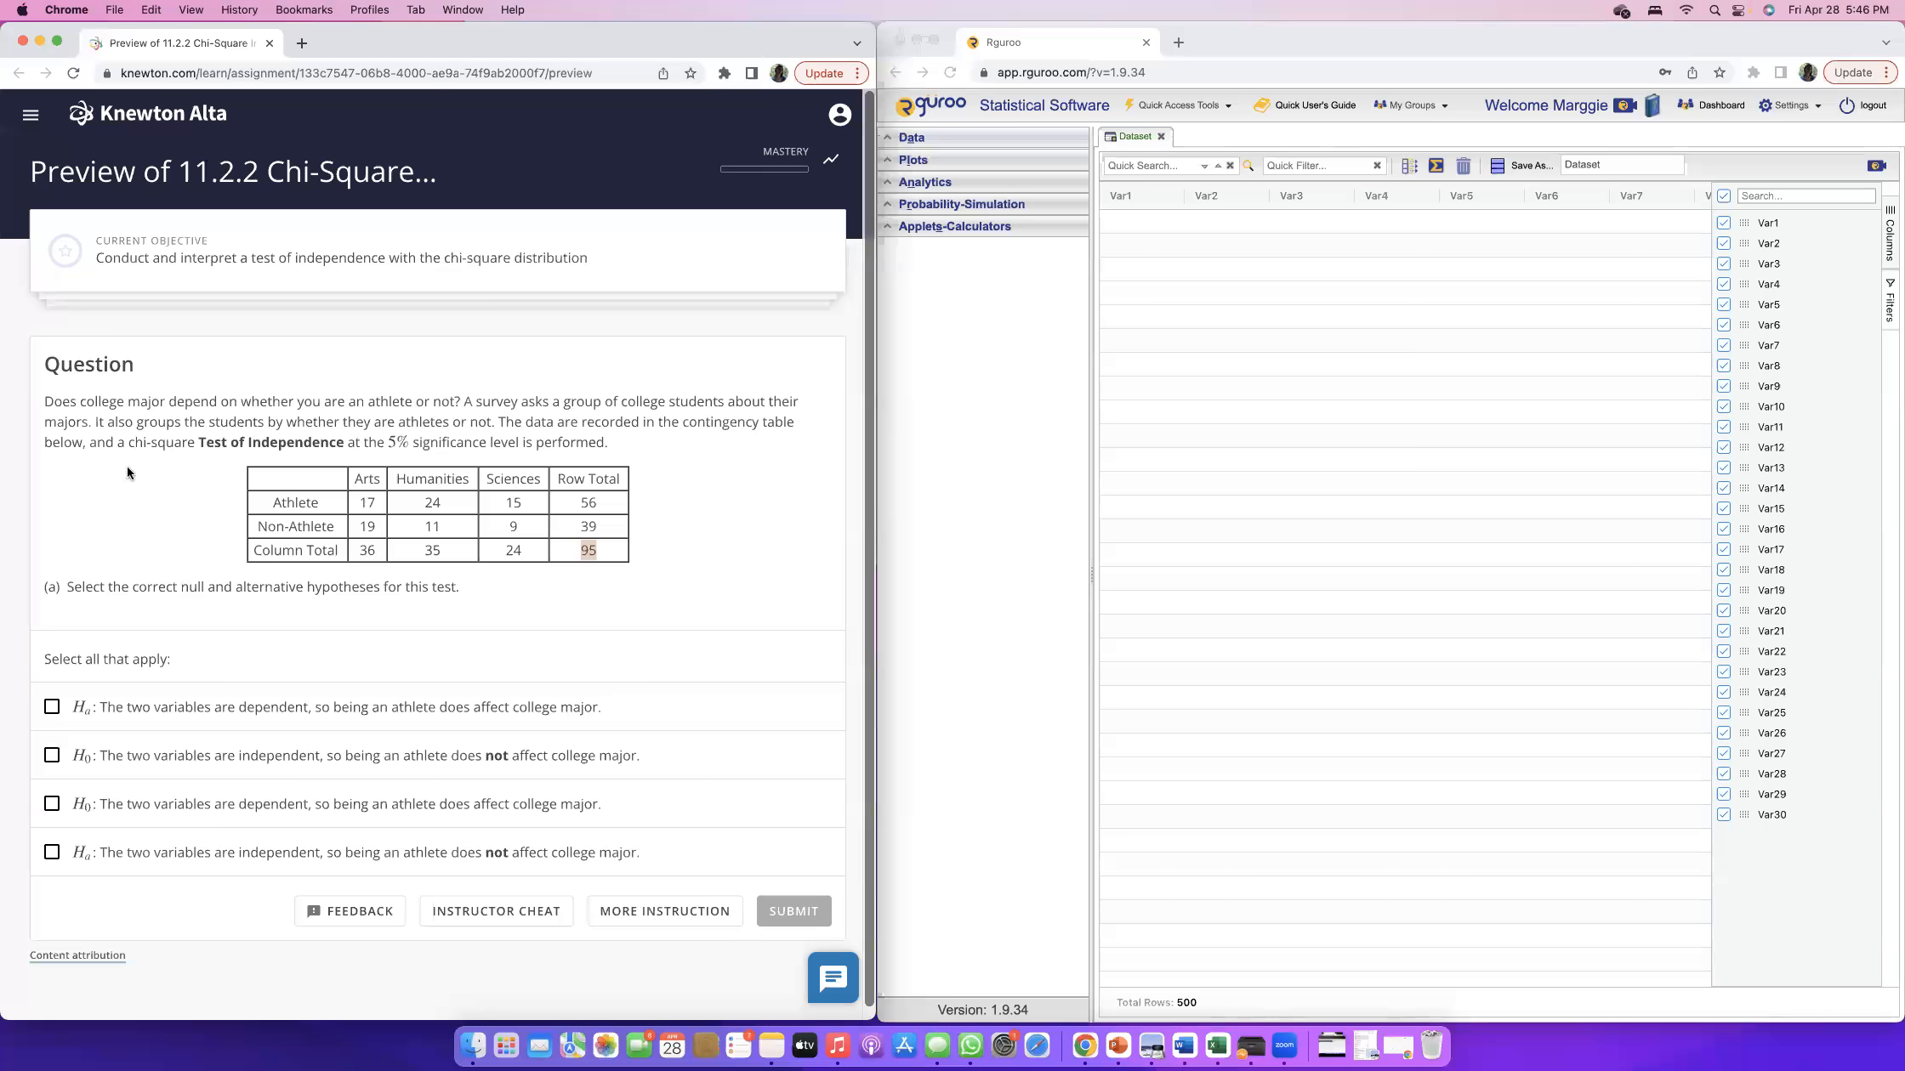
{"action": "left_click_drag", "start_coordinate": [127, 443], "coordinate": [604, 446]}
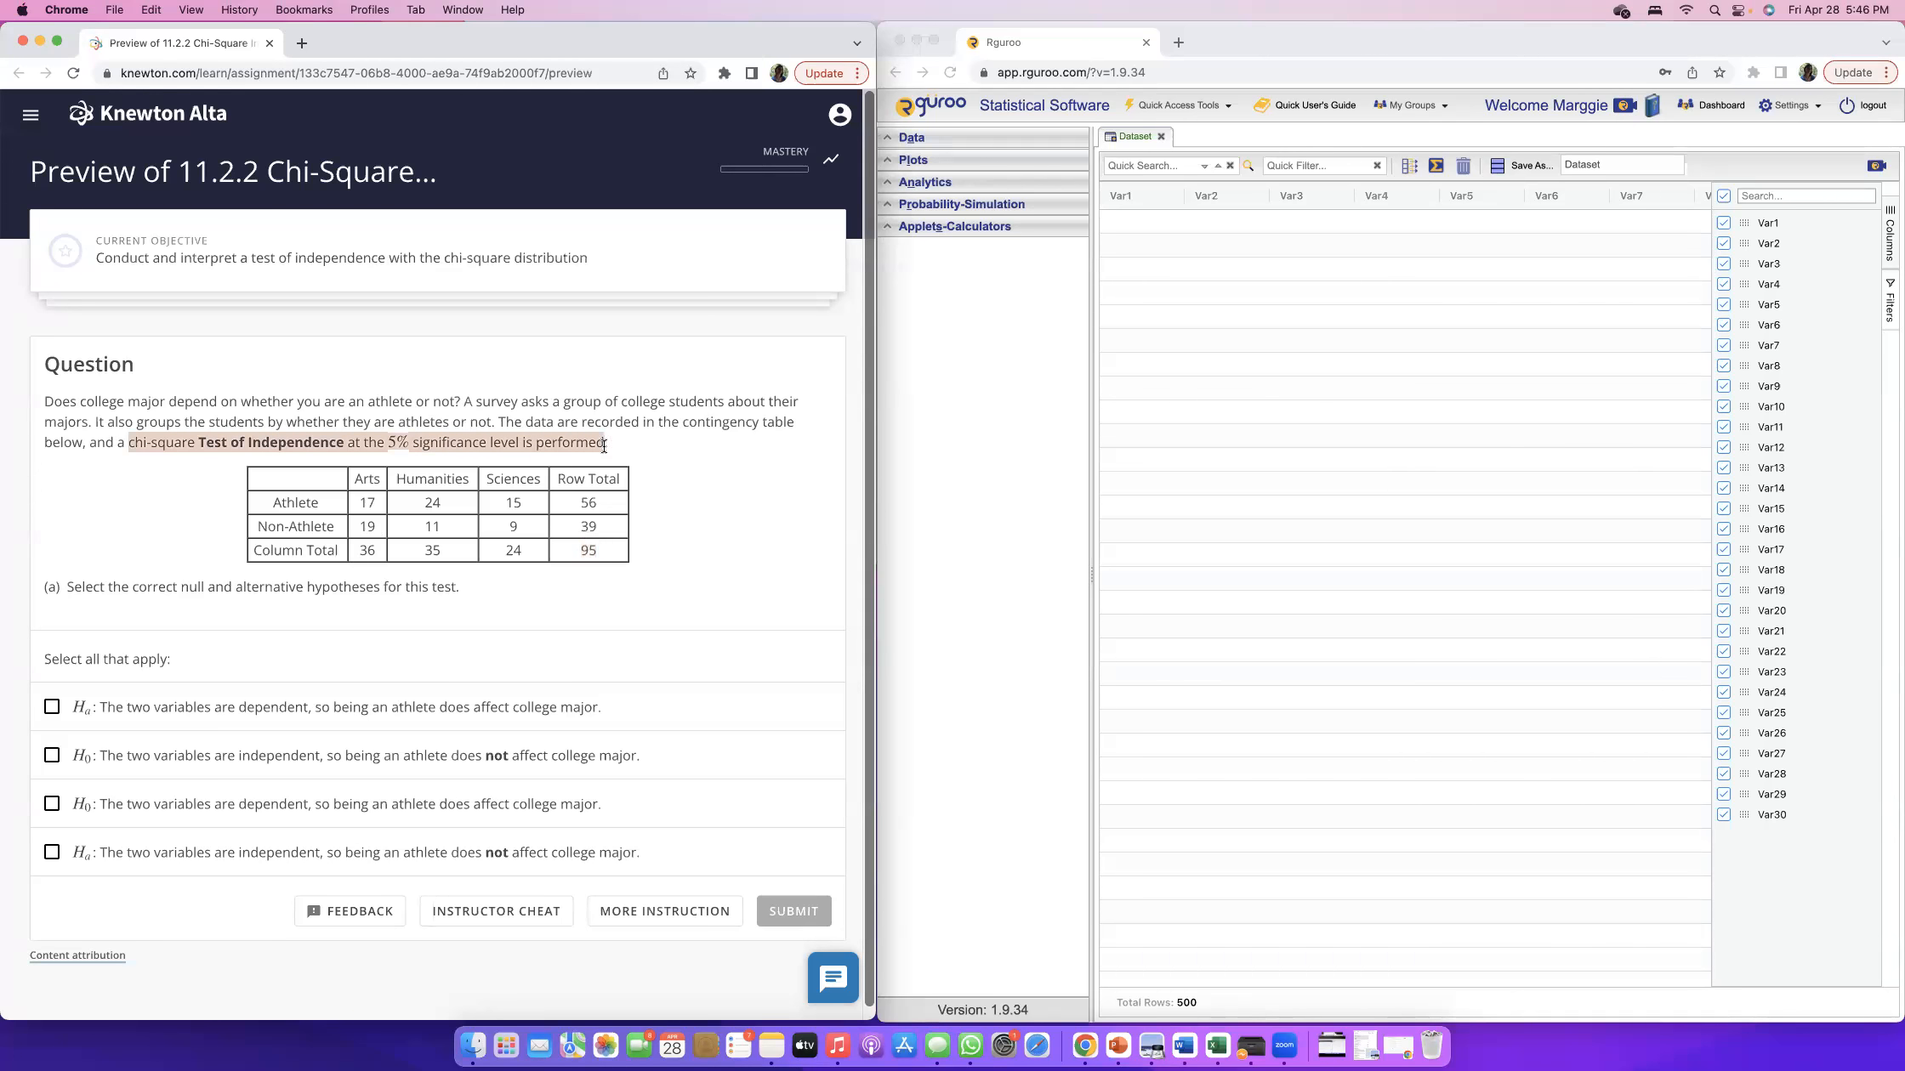
{"action": "left_click", "coordinate": [610, 460]}
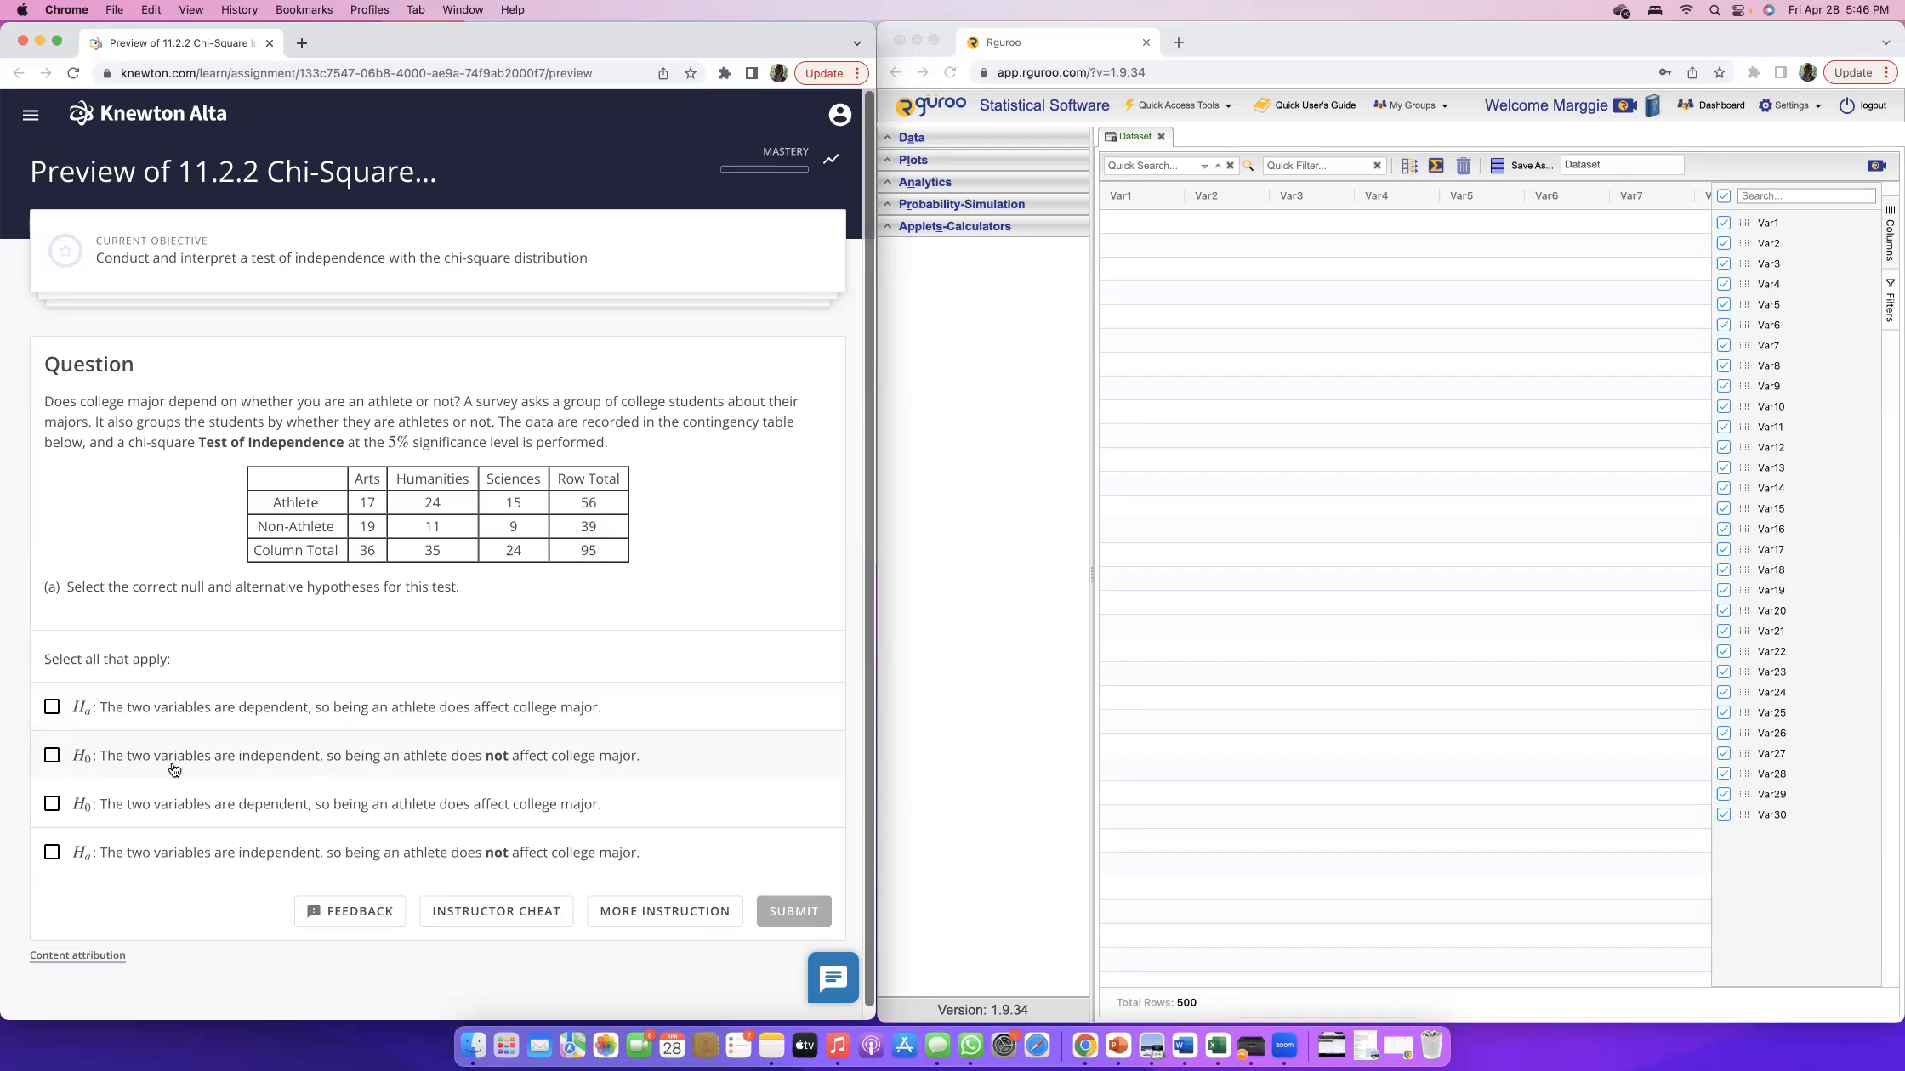
Submit independent variables as H0 and dependent variables as Ha for part (a), and continue to part (b).
{"action": "left_click", "coordinate": [52, 755]}
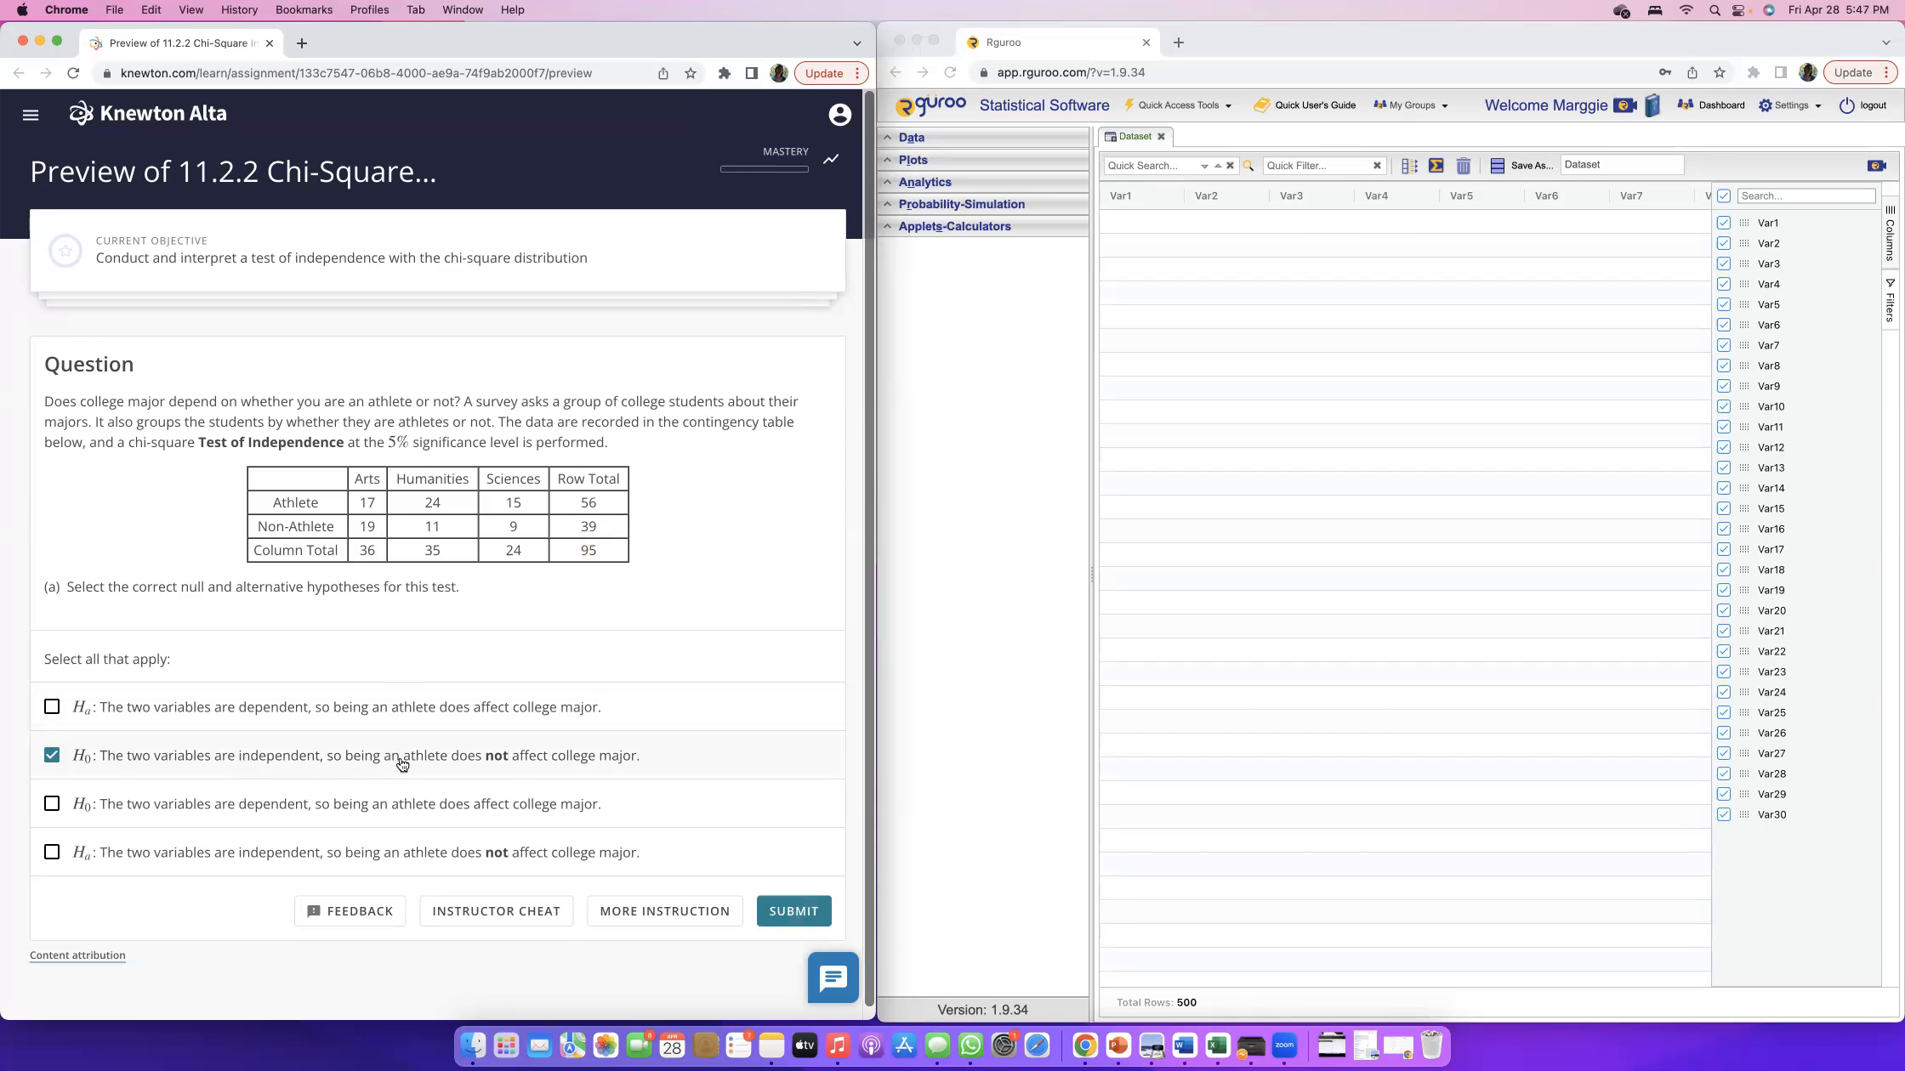
{"action": "left_click", "coordinate": [50, 707]}
{"action": "left_click", "coordinate": [800, 914]}
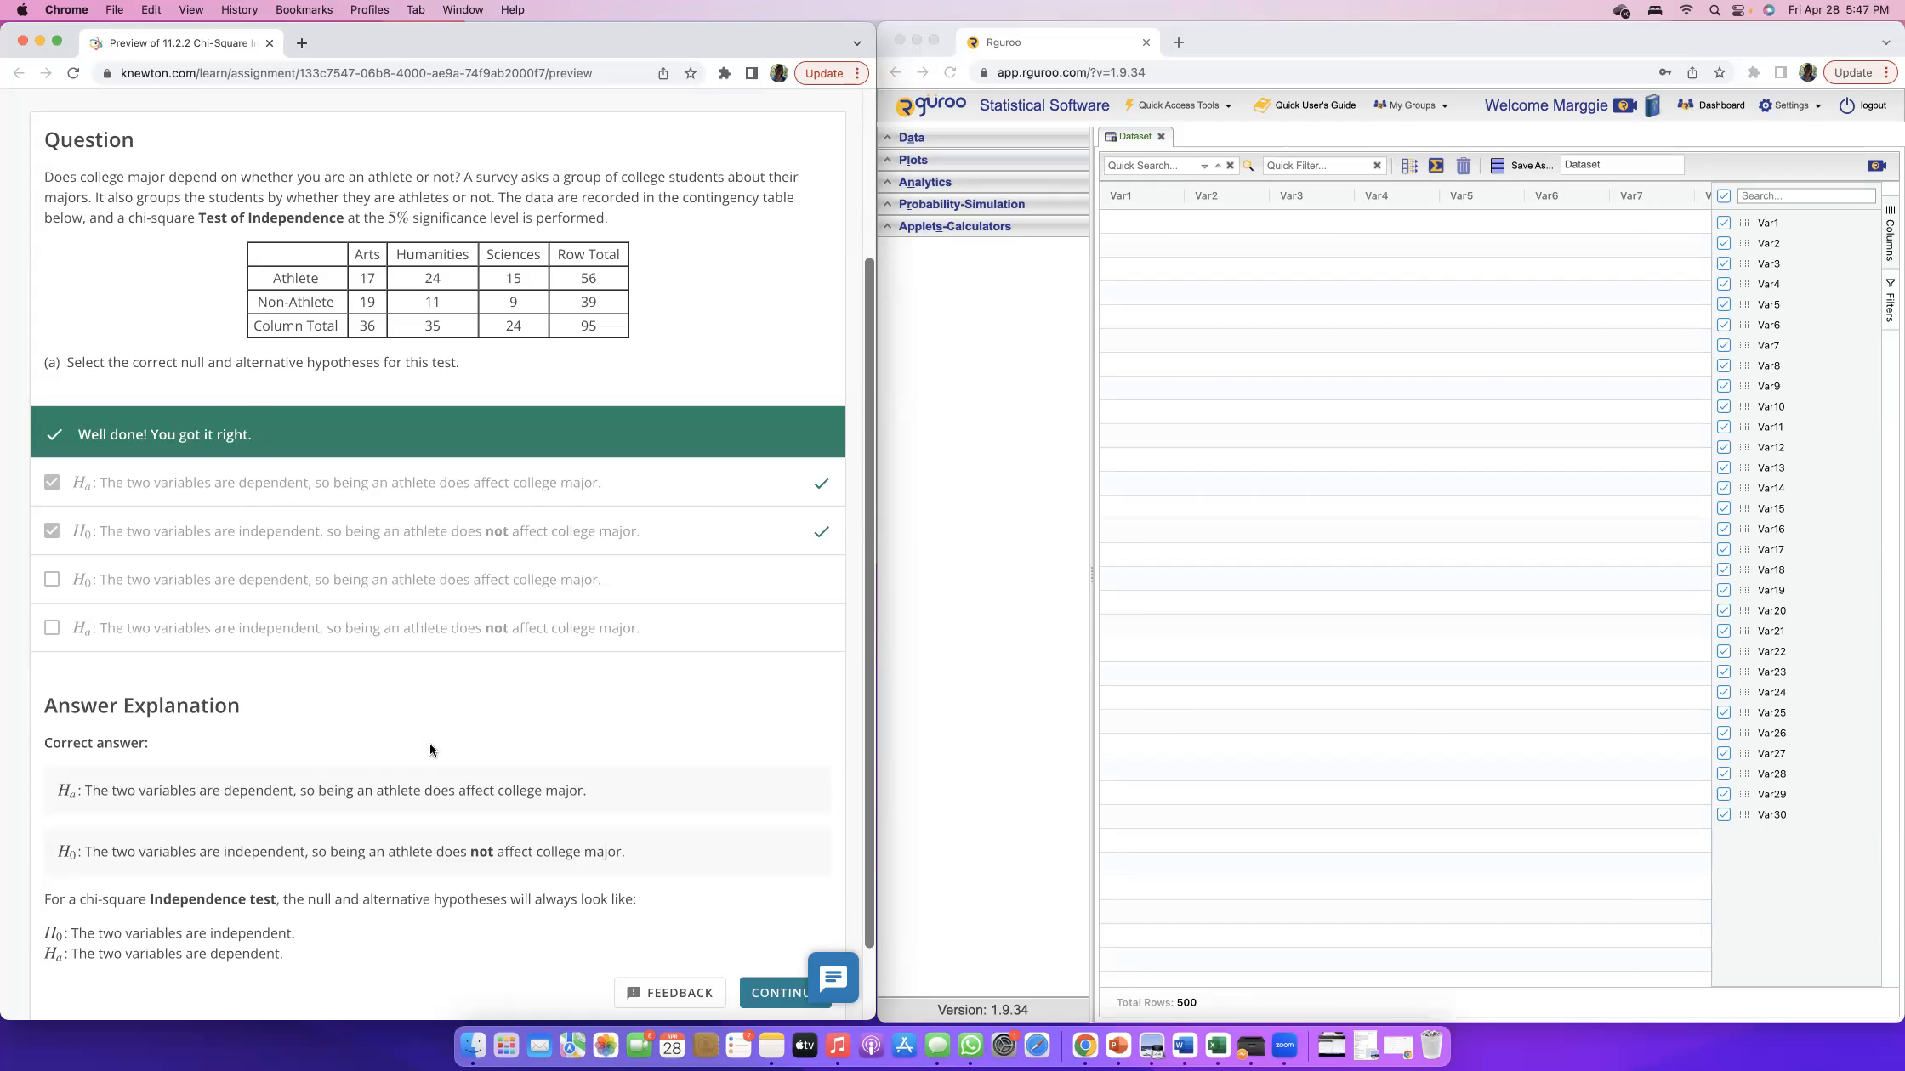
{"action": "scroll", "coordinate": [430, 742], "scroll_direction": "down", "scroll_amount": 2}
{"action": "left_click", "coordinate": [772, 900]}
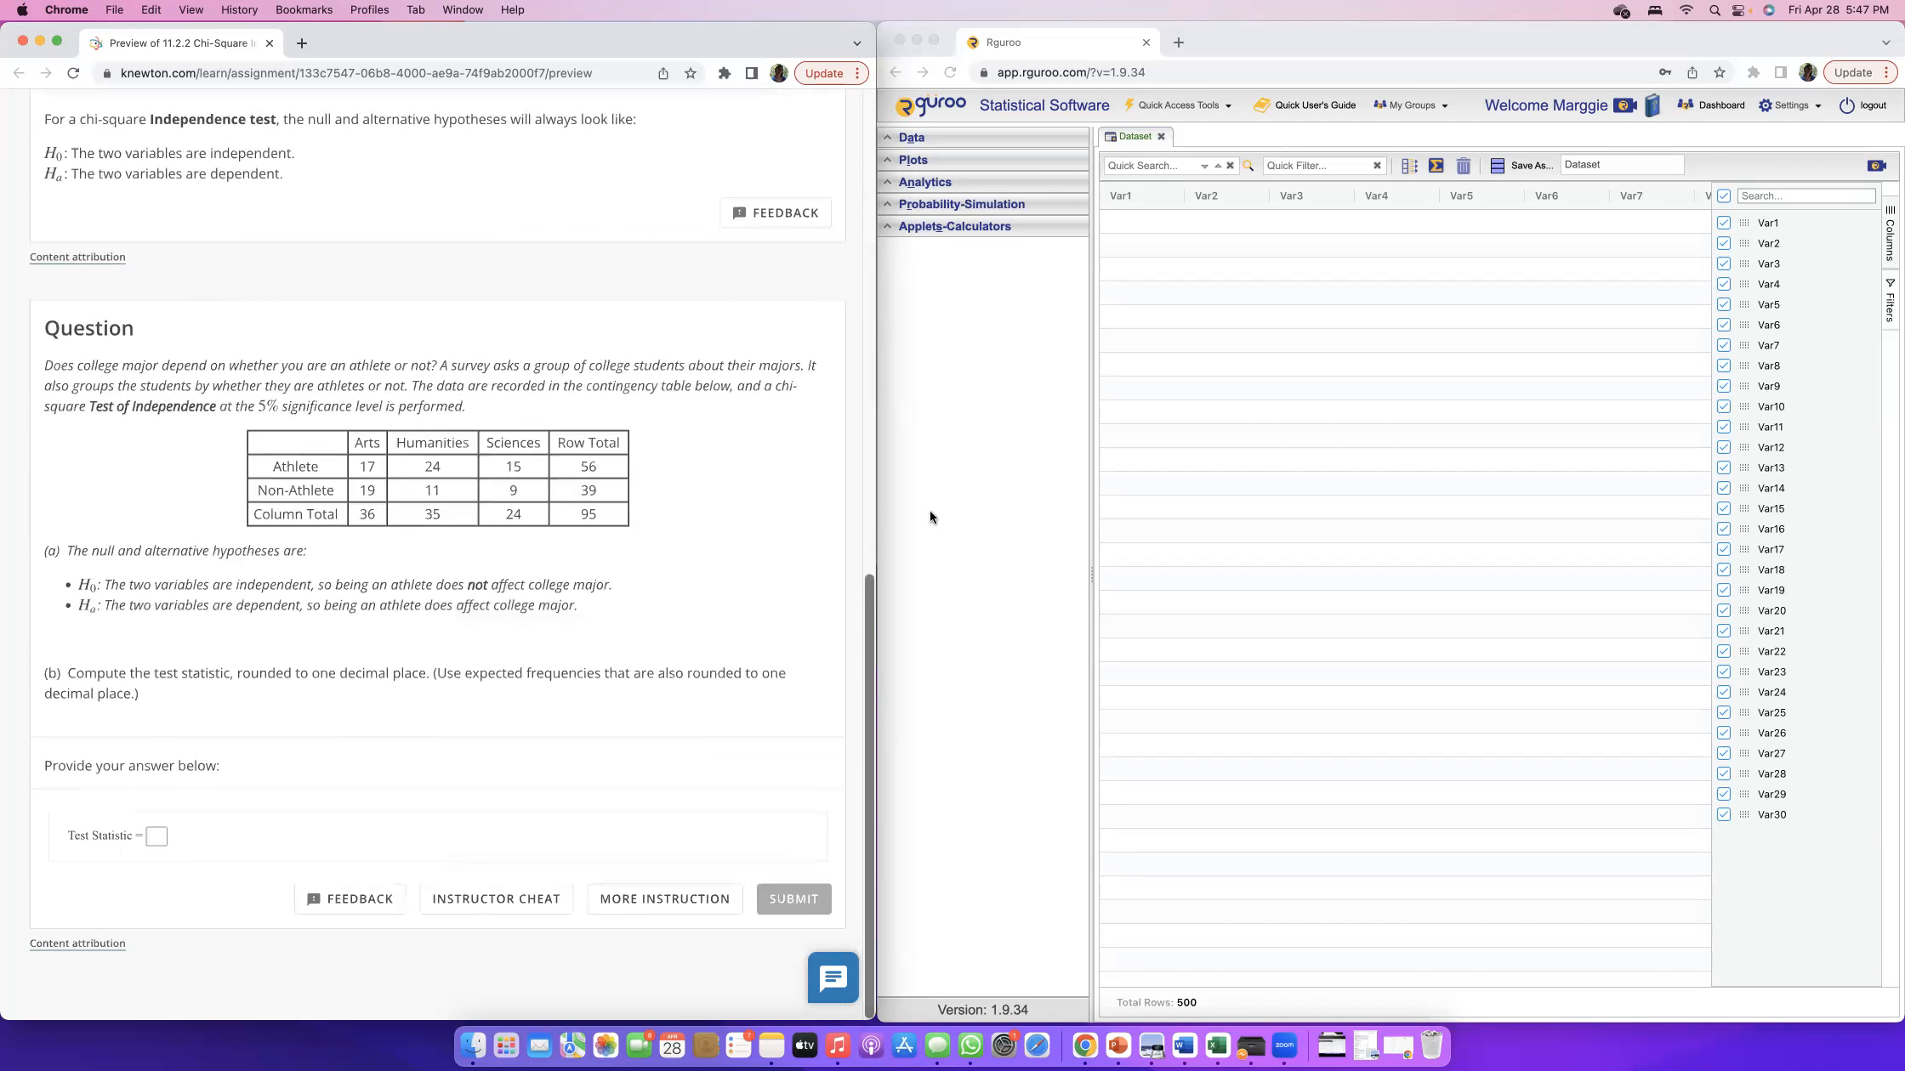
Switch to Rguroo and create a new data table with two rows and three variable columns.
{"action": "left_click", "coordinate": [1248, 427]}
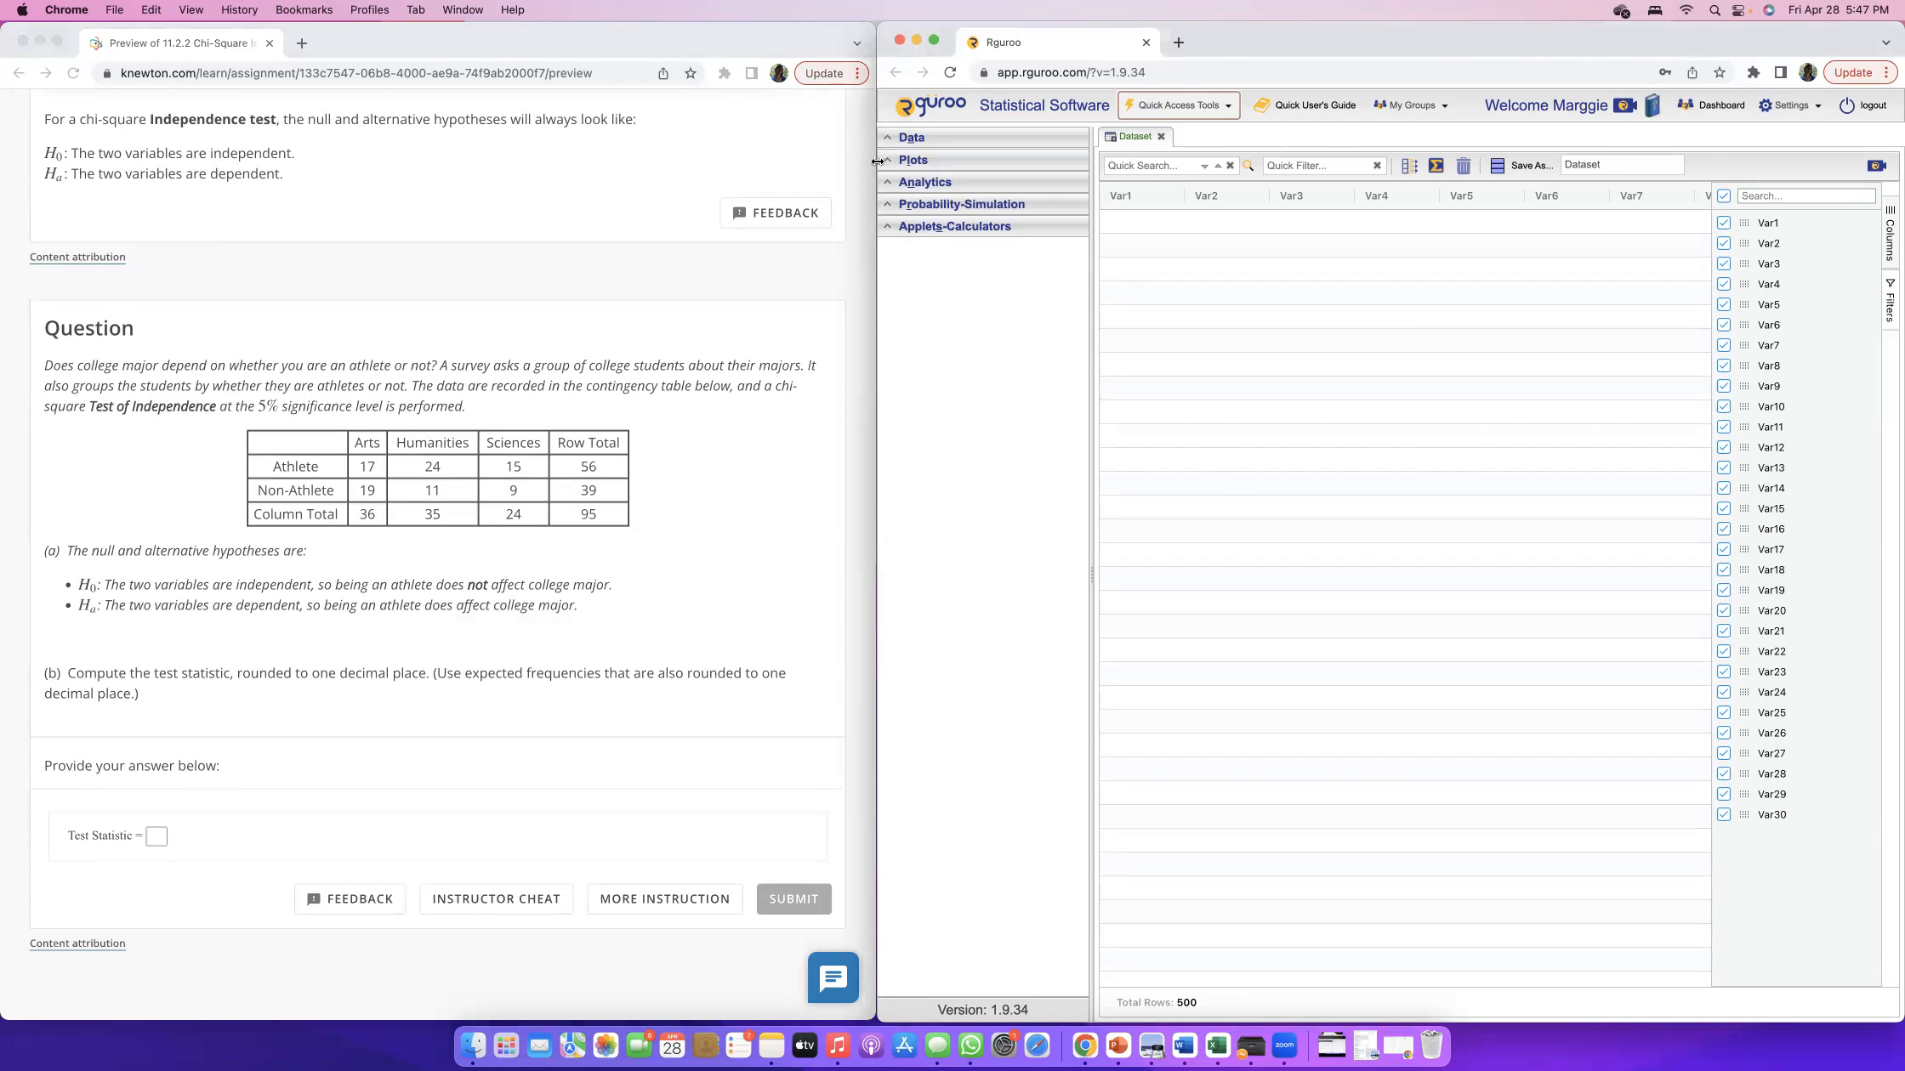
{"action": "left_click", "coordinate": [905, 137]}
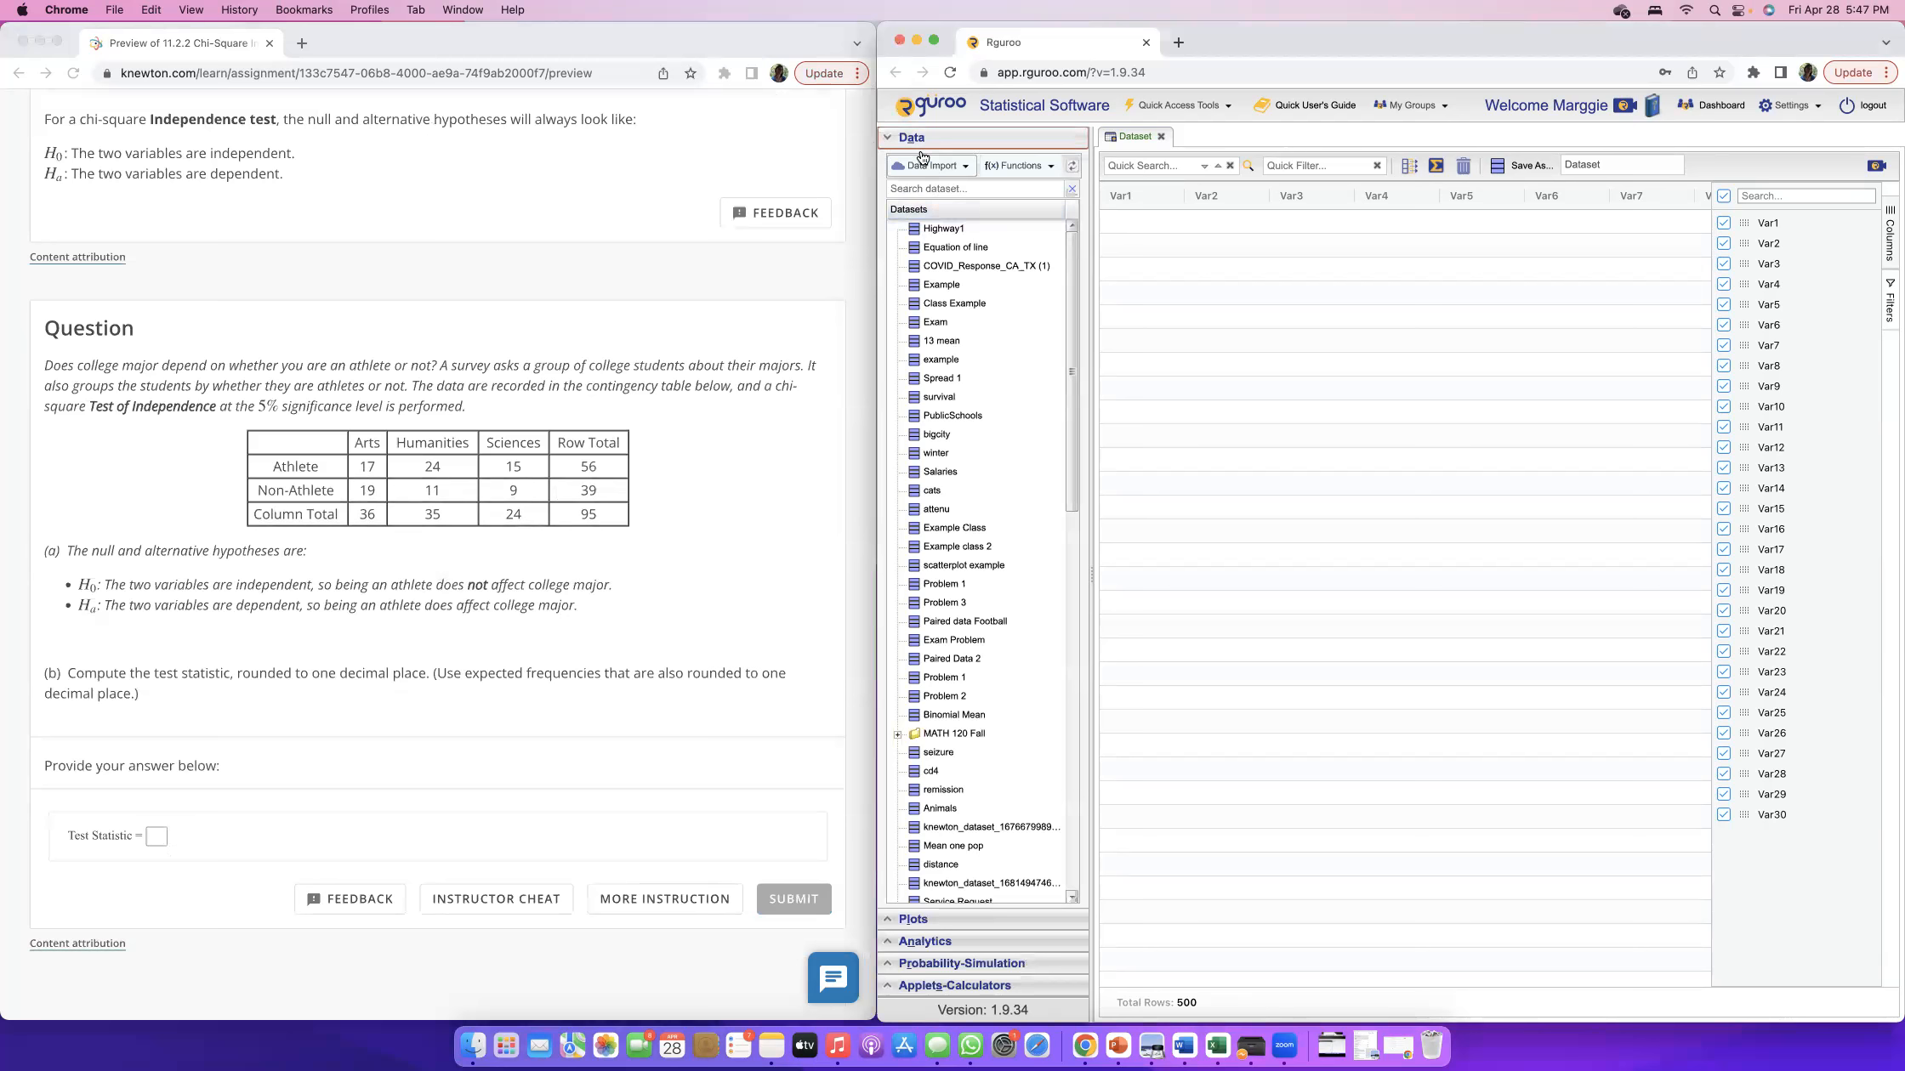
{"action": "left_click", "coordinate": [963, 170]}
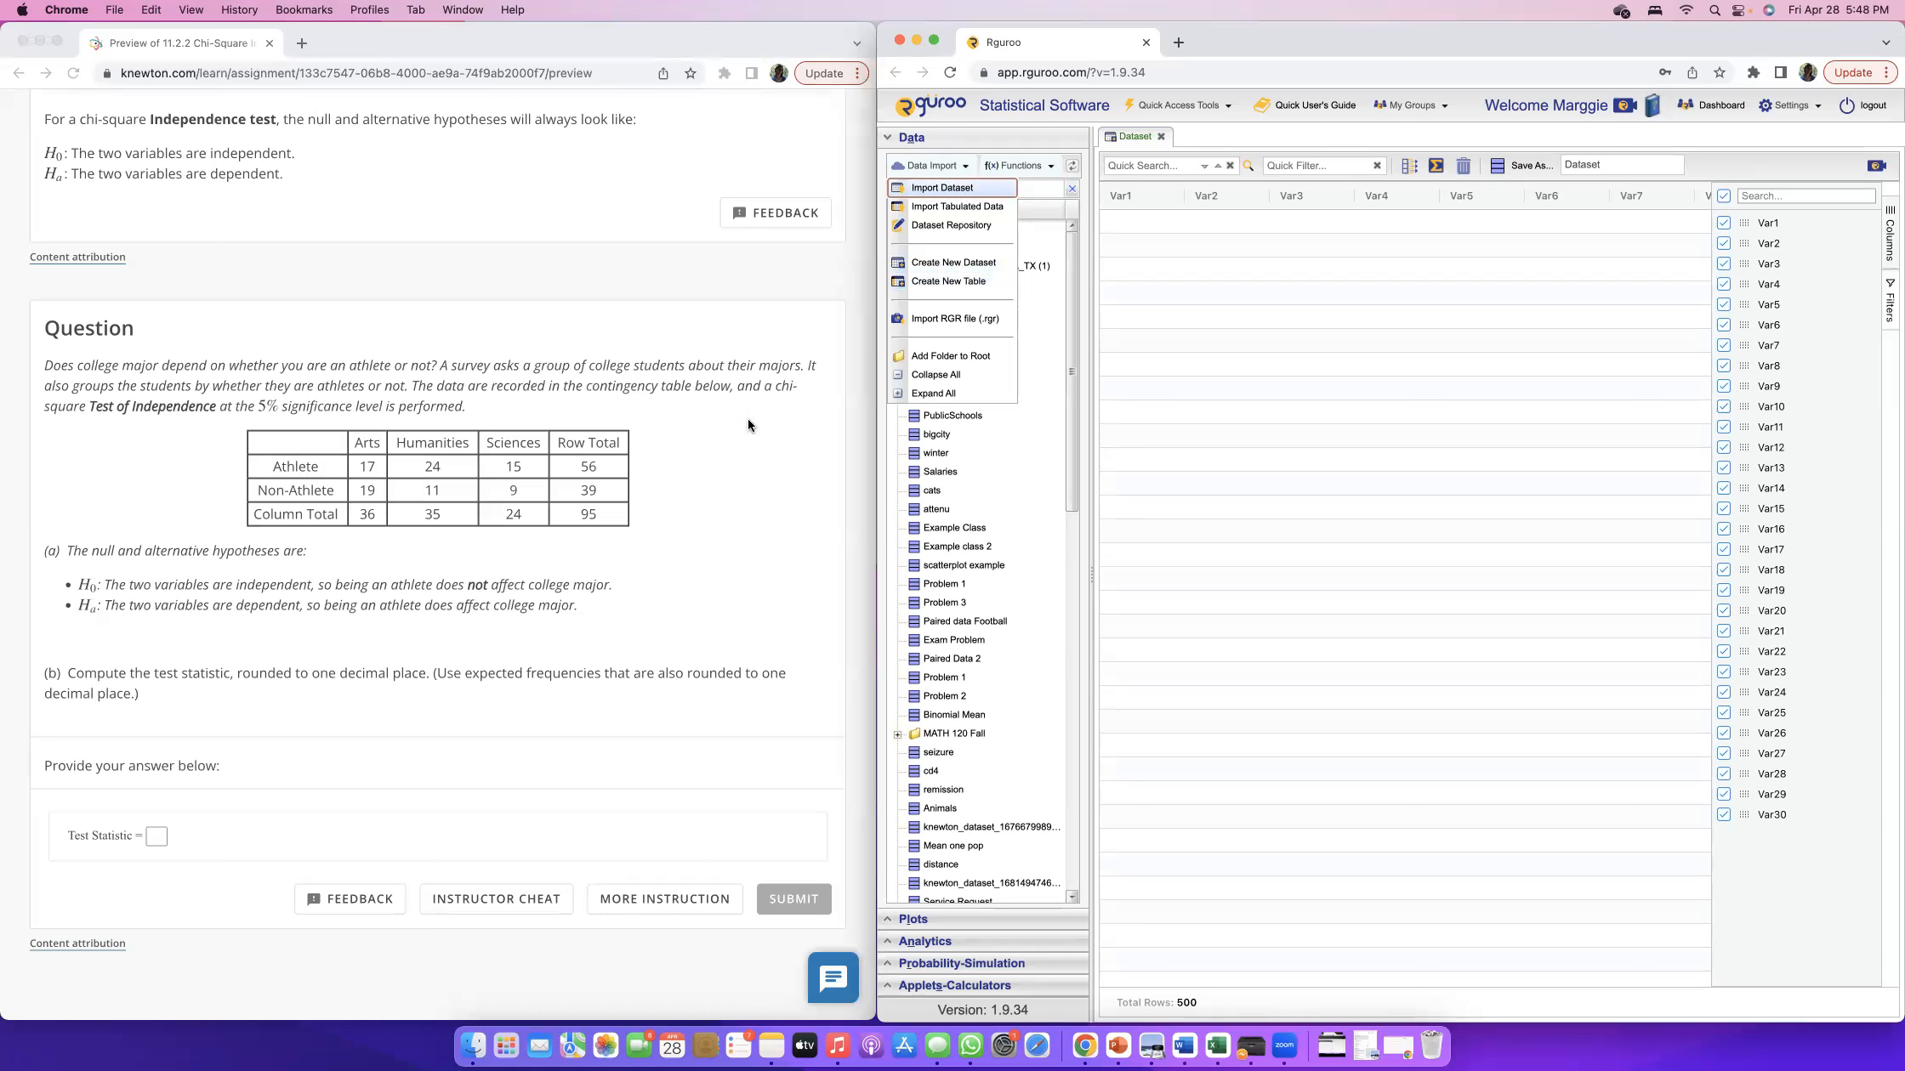
{"action": "left_click", "coordinate": [949, 282]}
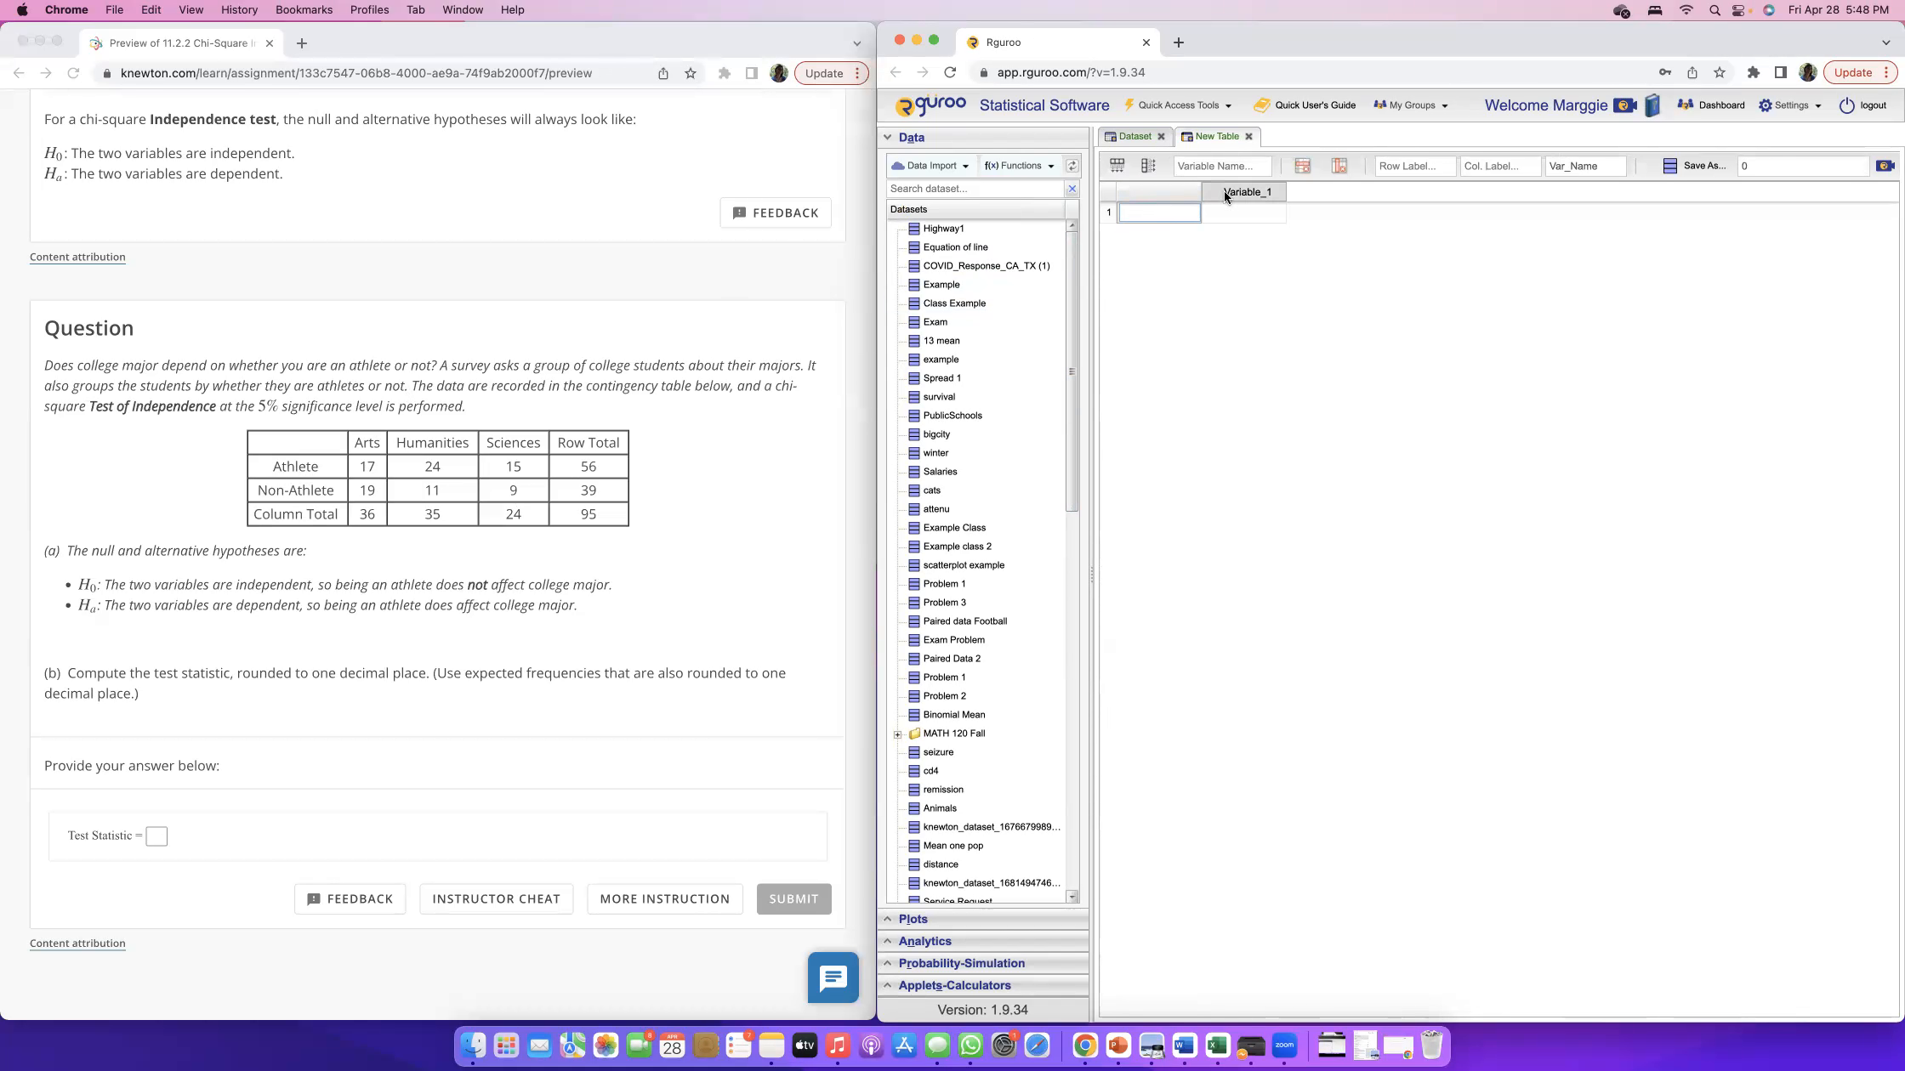
{"action": "left_click", "coordinate": [1117, 165]}
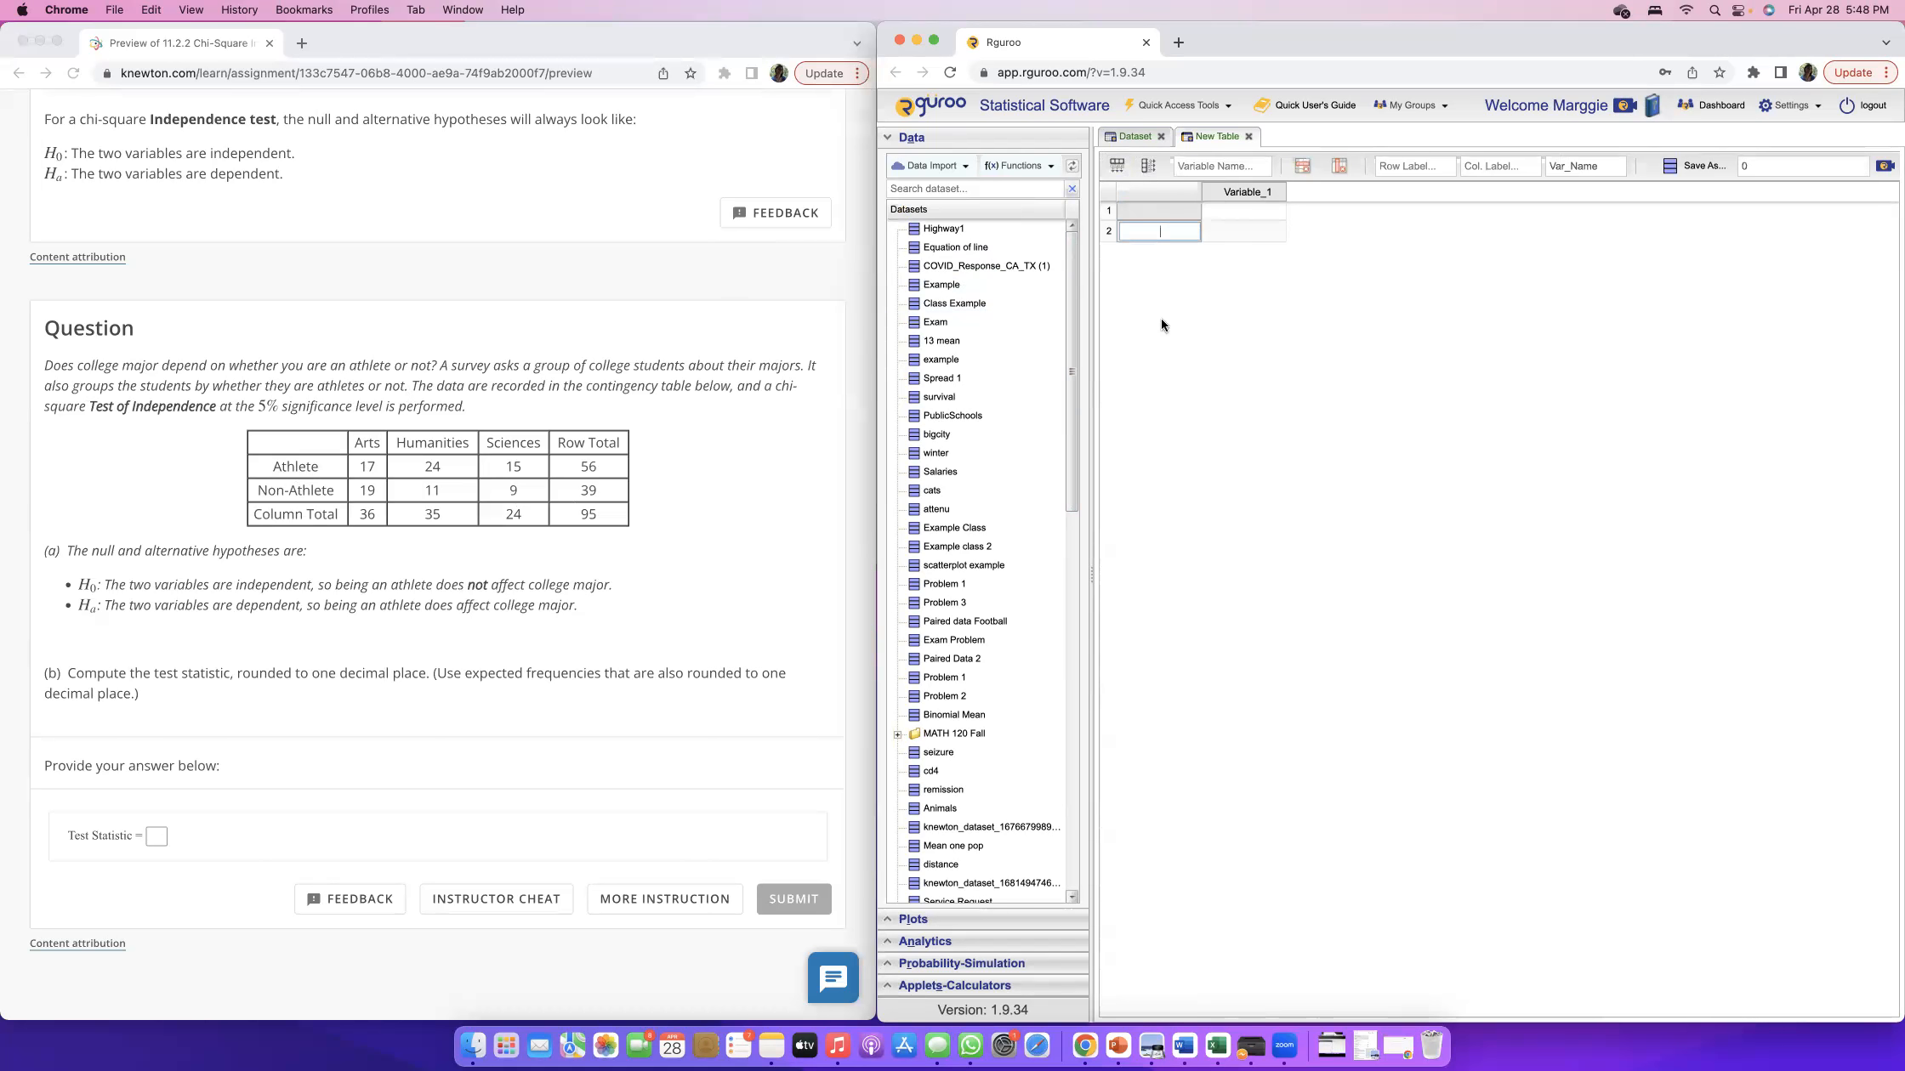
{"action": "left_click", "coordinate": [1148, 165]}
{"action": "left_click", "coordinate": [1148, 166]}
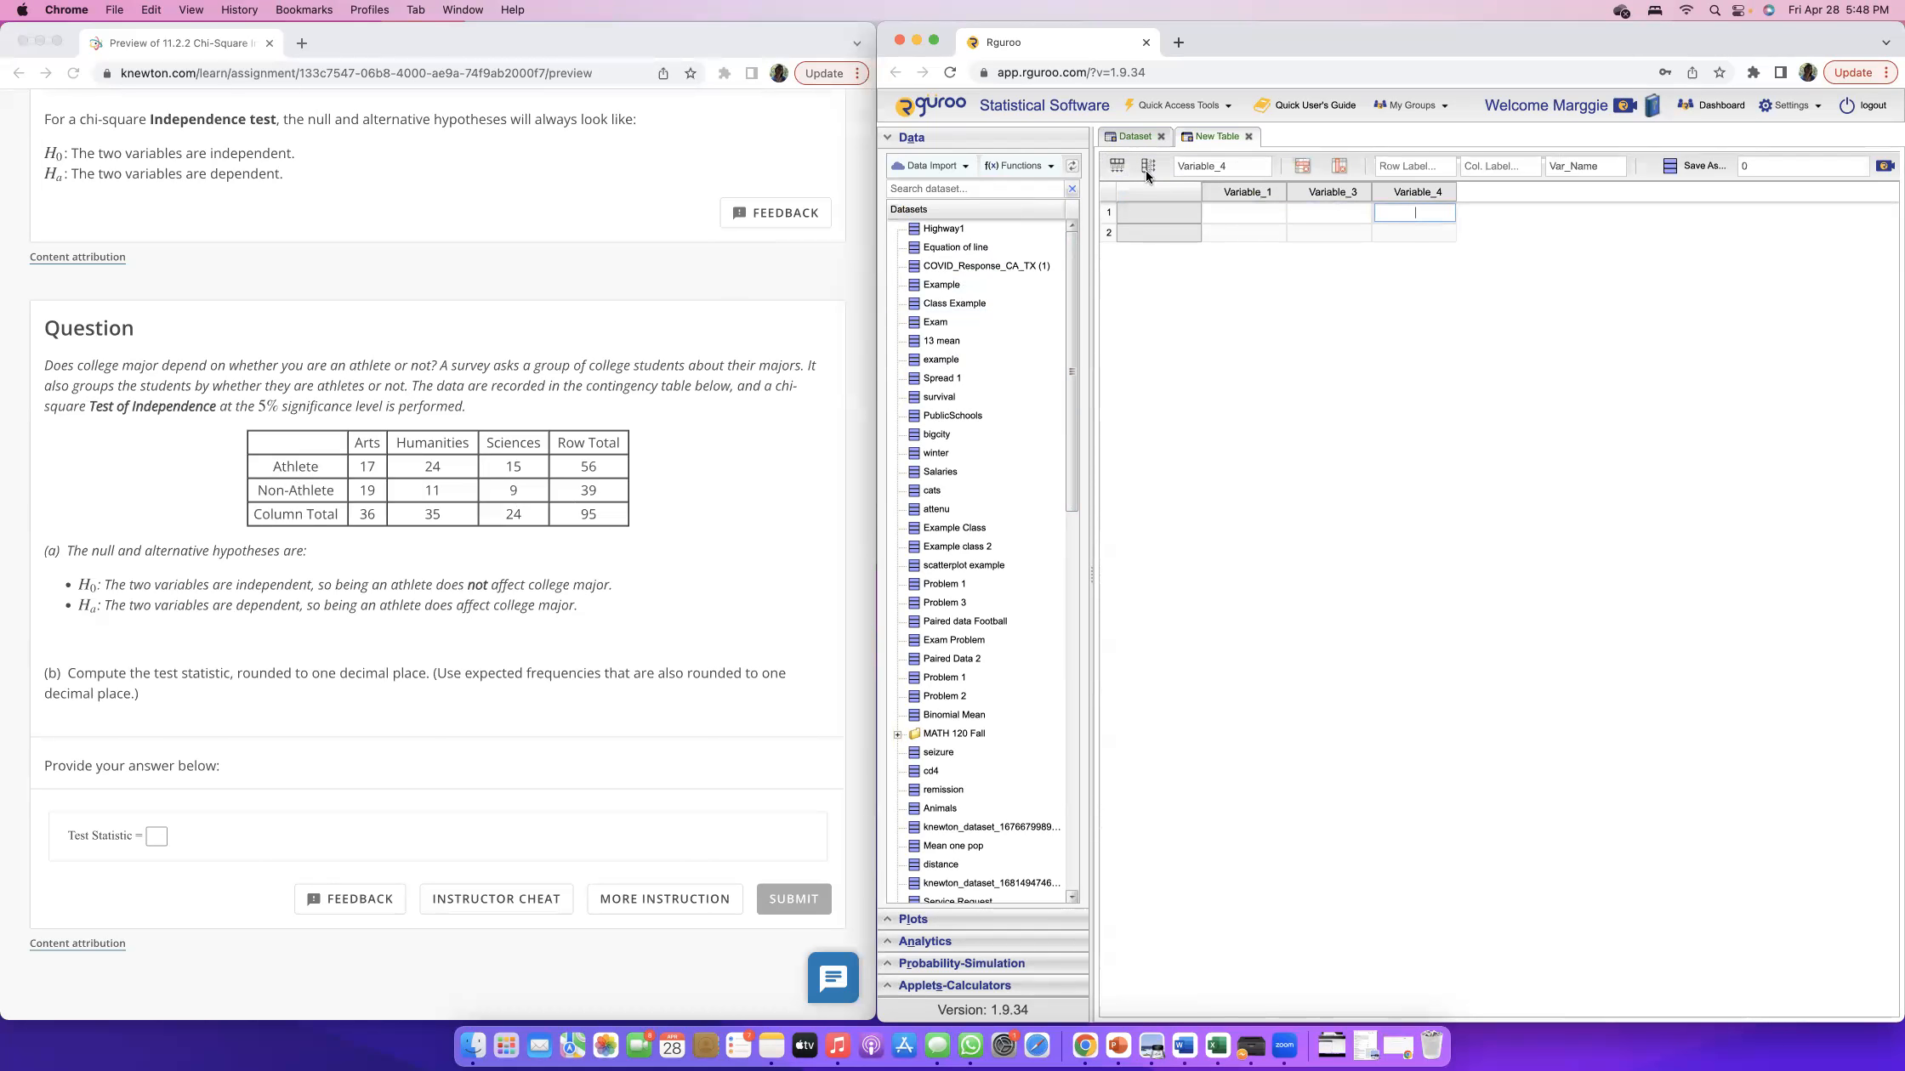
Label the table's first row Athlete and its second row Non Athlete.
{"action": "left_click", "coordinate": [1165, 211]}
{"action": "type", "text": "Alhlete"}
{"action": "left_click", "coordinate": [1159, 230]}
{"action": "type", "text": "Non Athlete"}
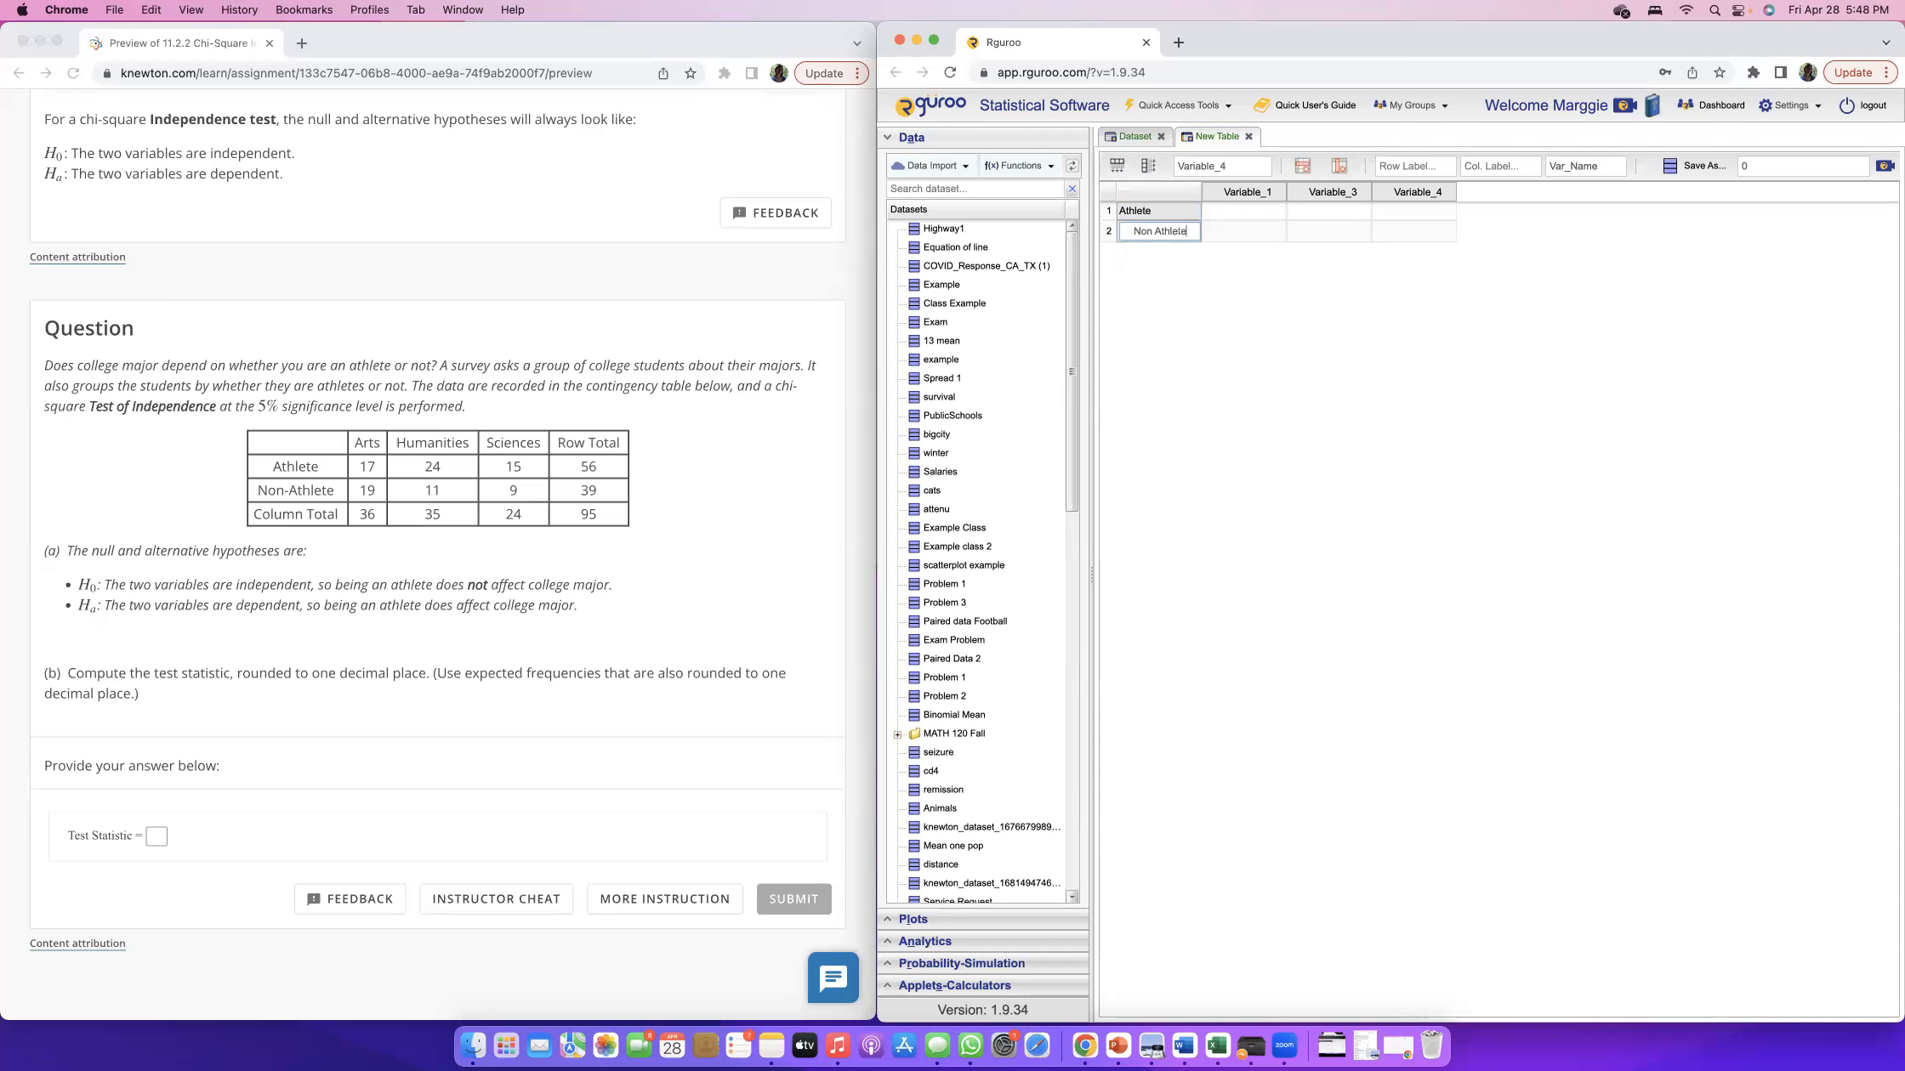
Rename the three variable columns, in order, as Arts, Humanities and Science.
{"action": "left_click", "coordinate": [1240, 192]}
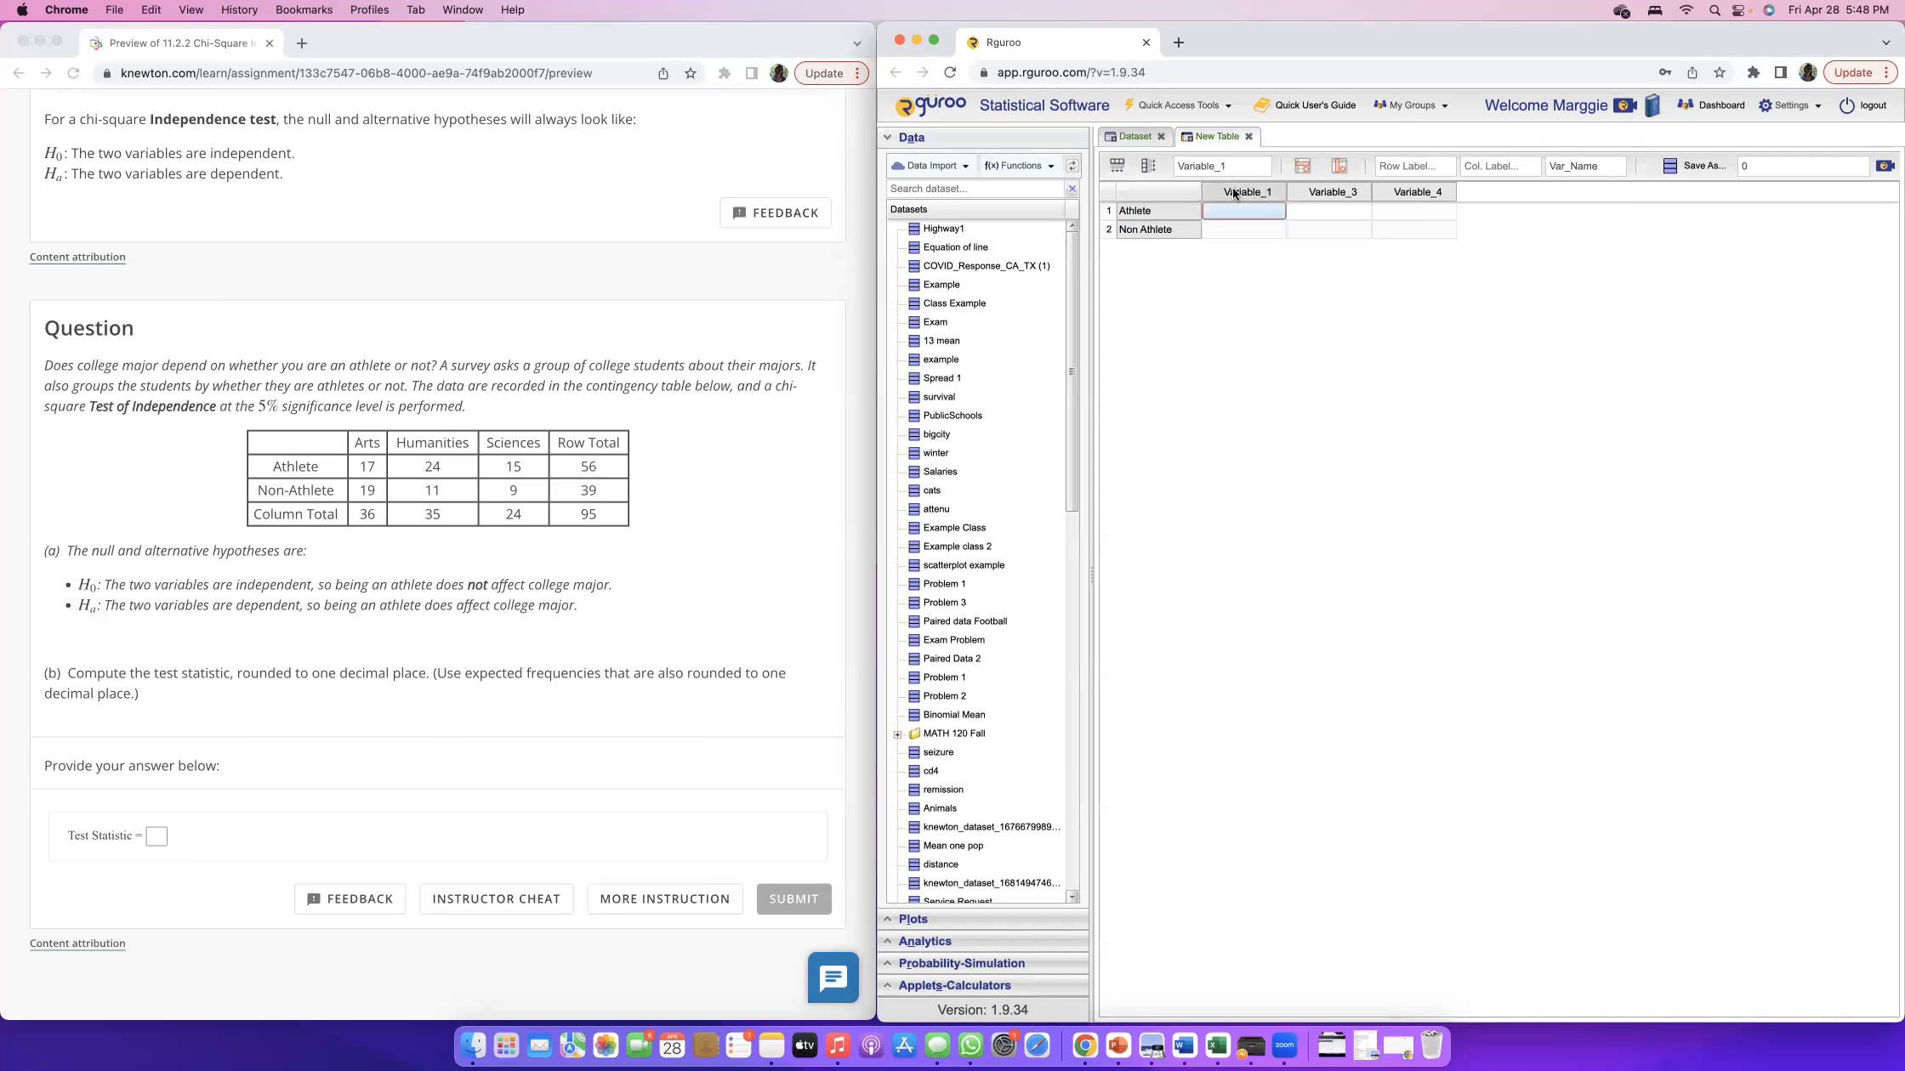
{"action": "left_click", "coordinate": [1236, 166]}
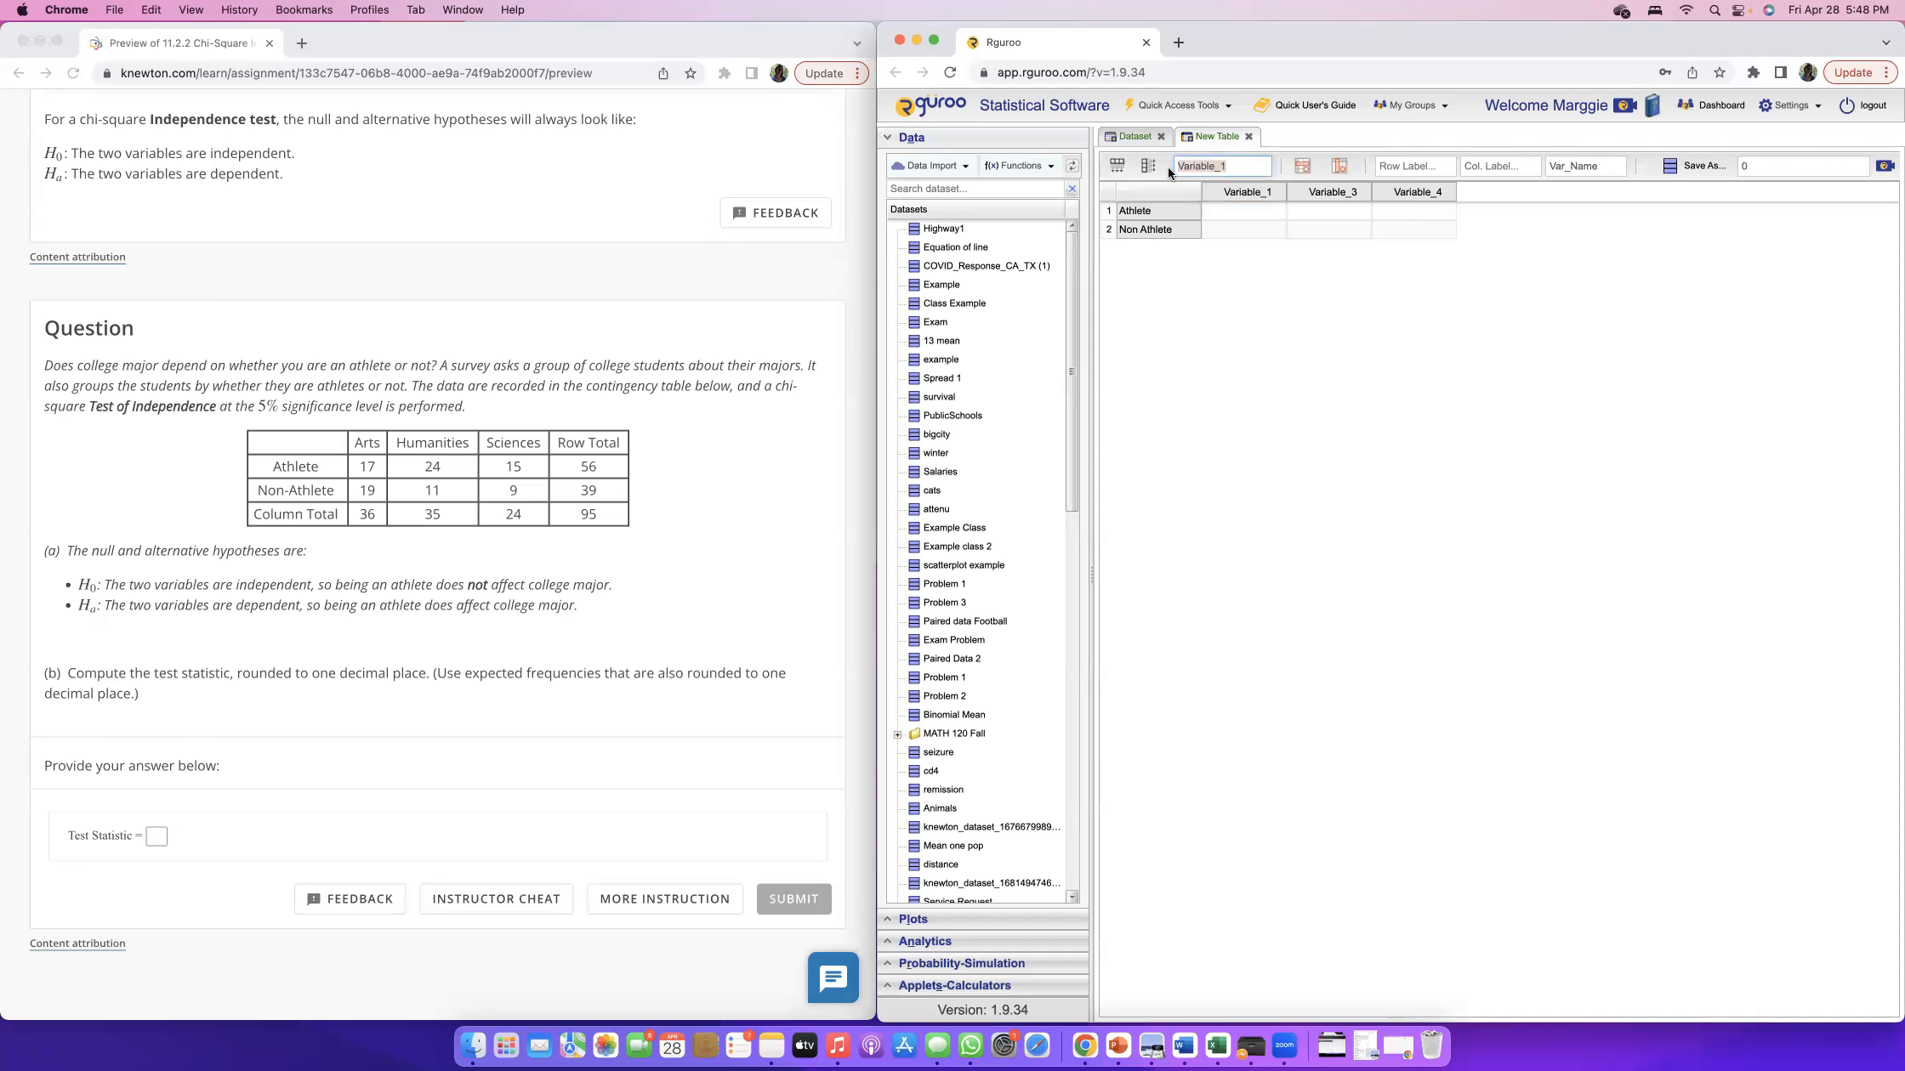
{"action": "type", "text": "Arts"}
{"action": "left_click", "coordinate": [1321, 193]}
{"action": "left_click", "coordinate": [1191, 165]}
{"action": "type", "text": "Humanities"}
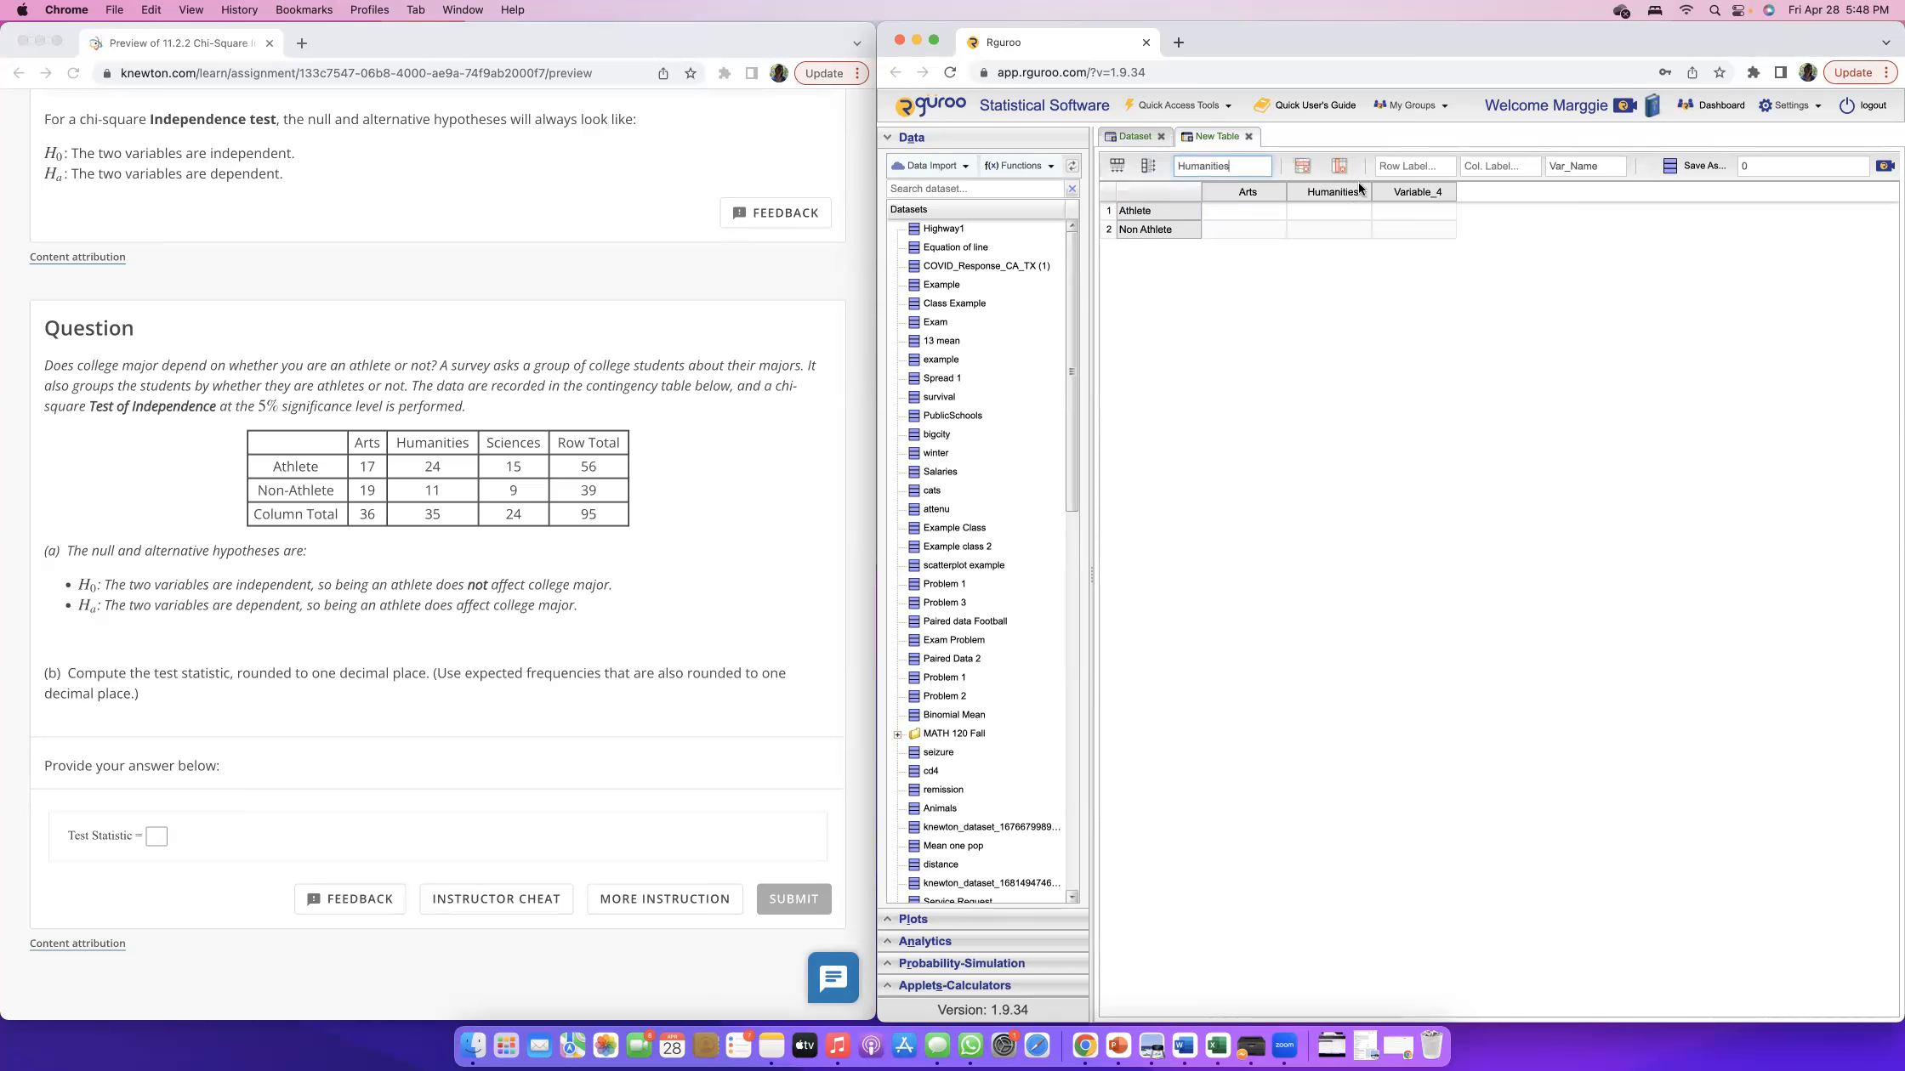
{"action": "left_click", "coordinate": [1407, 192]}
{"action": "left_click_drag", "start_coordinate": [1232, 167], "coordinate": [1171, 170]}
{"action": "type", "text": "Science"}
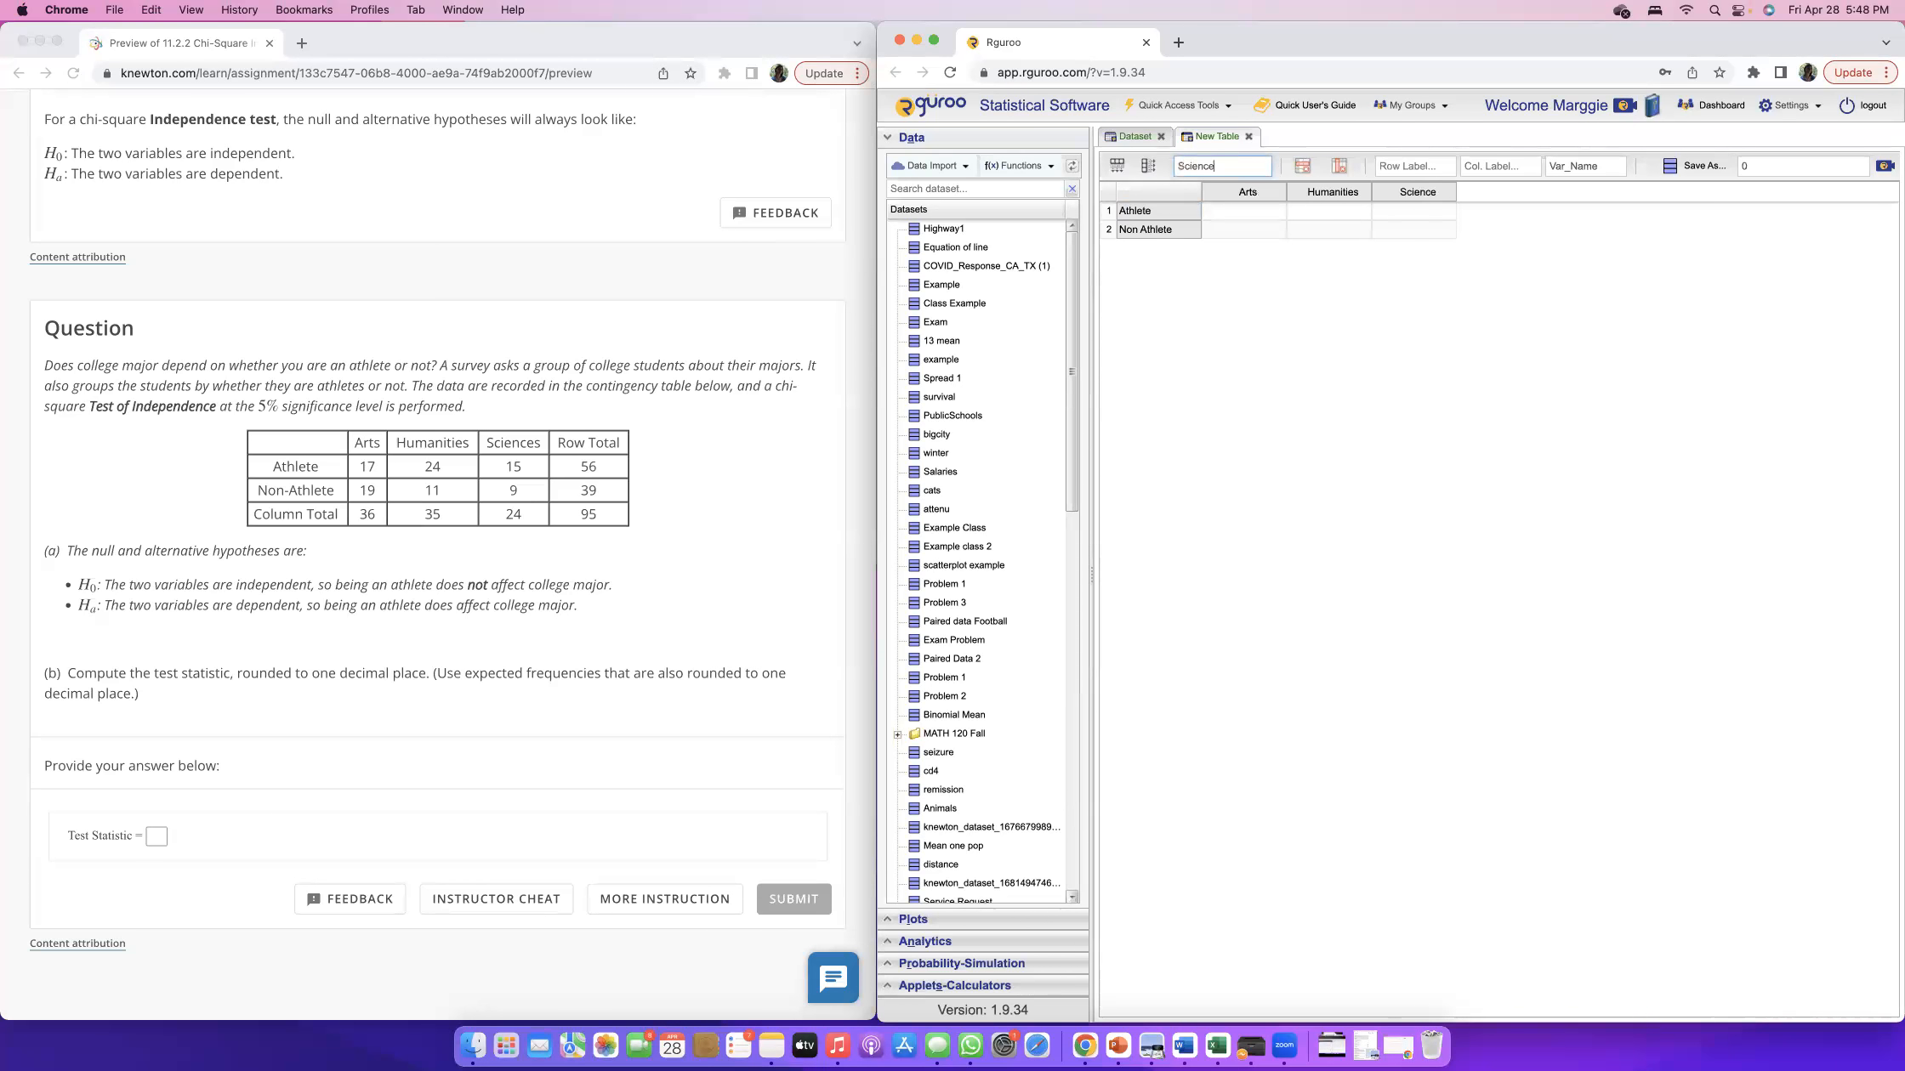
{"action": "left_click", "coordinate": [1187, 277]}
{"action": "left_click", "coordinate": [1257, 275]}
Fill the Athlete row with 17 for Arts, 24 for Humanities and 15 for Science.
{"action": "left_click", "coordinate": [1260, 211]}
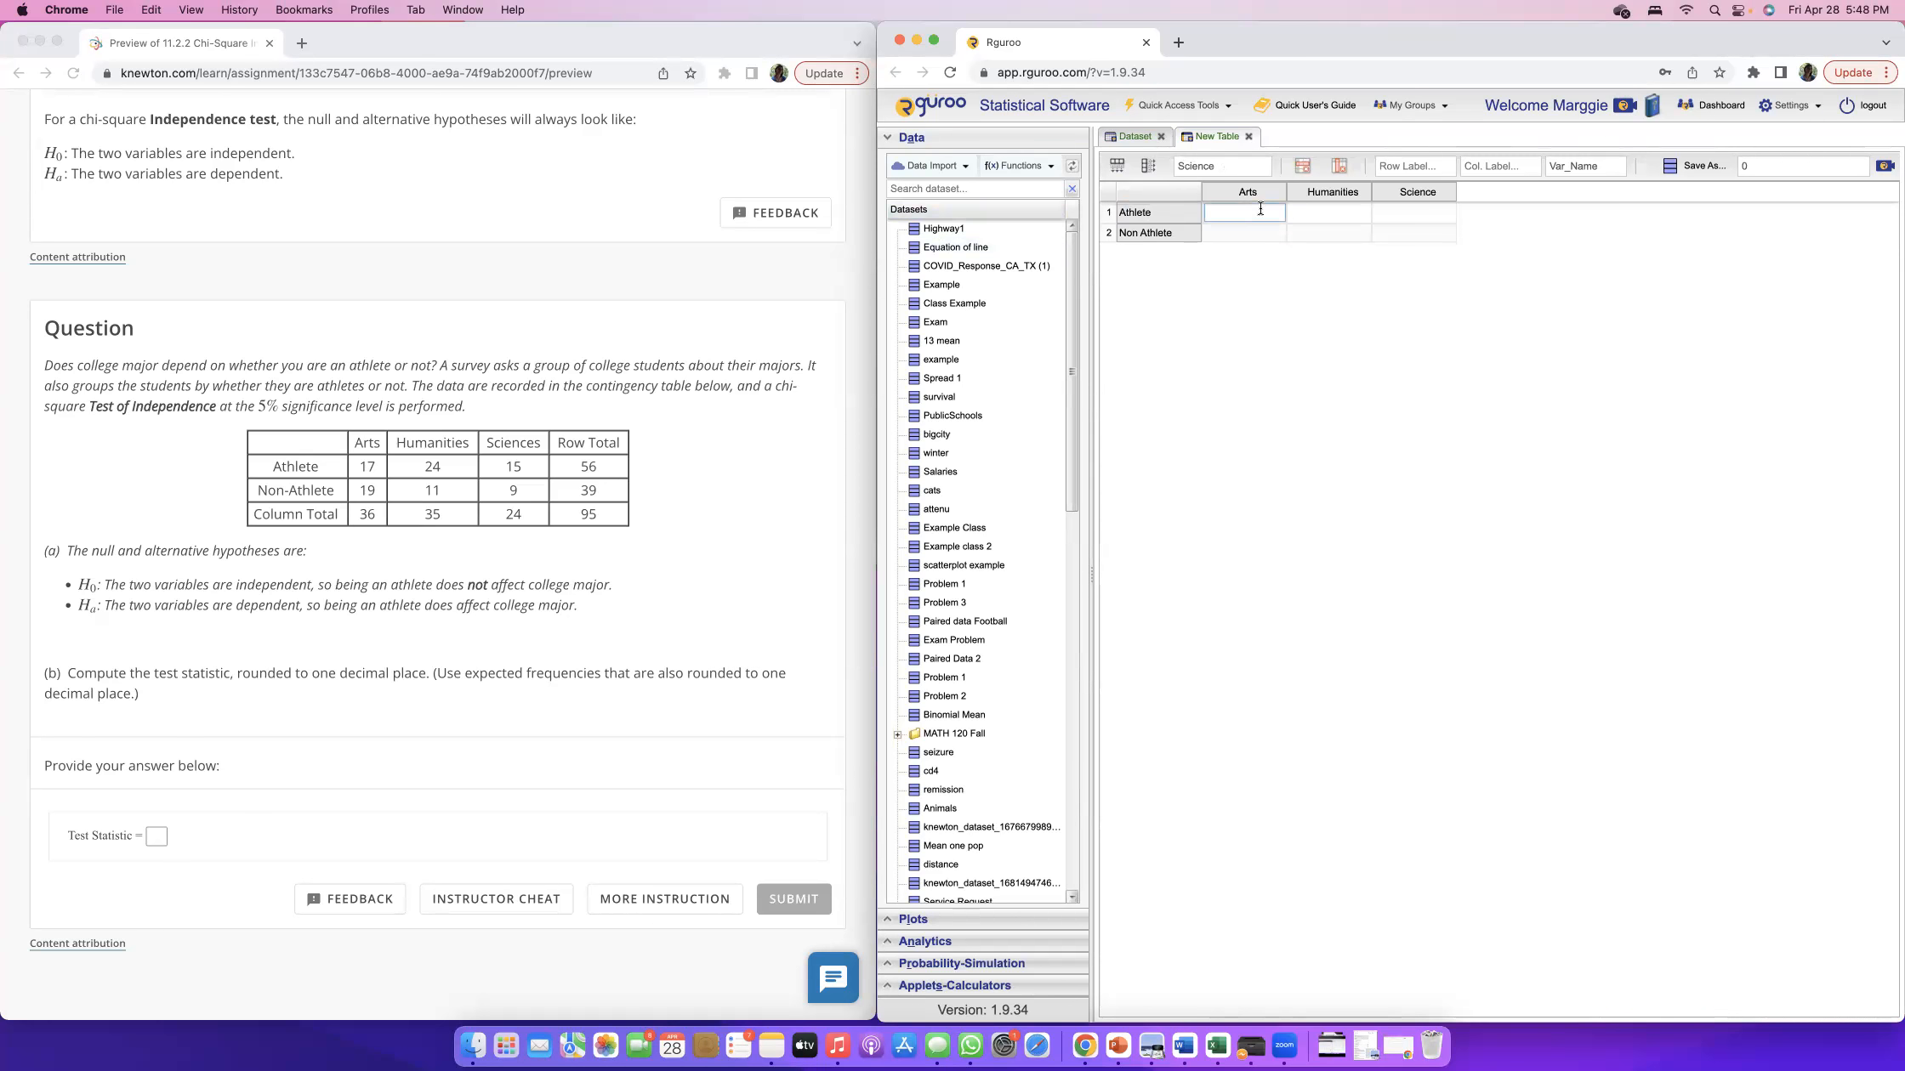
{"action": "type", "text": "17"}
{"action": "key", "text": "Tab"}
{"action": "type", "text": "24"}
{"action": "key", "text": "Tab"}
{"action": "type", "text": "15"}
{"action": "key", "text": "Tab"}
Fill the Non Athlete row with 19 for Arts, 11 for Humanities and 9 for Science.
{"action": "type", "text": "19"}
{"action": "key", "text": "Tab"}
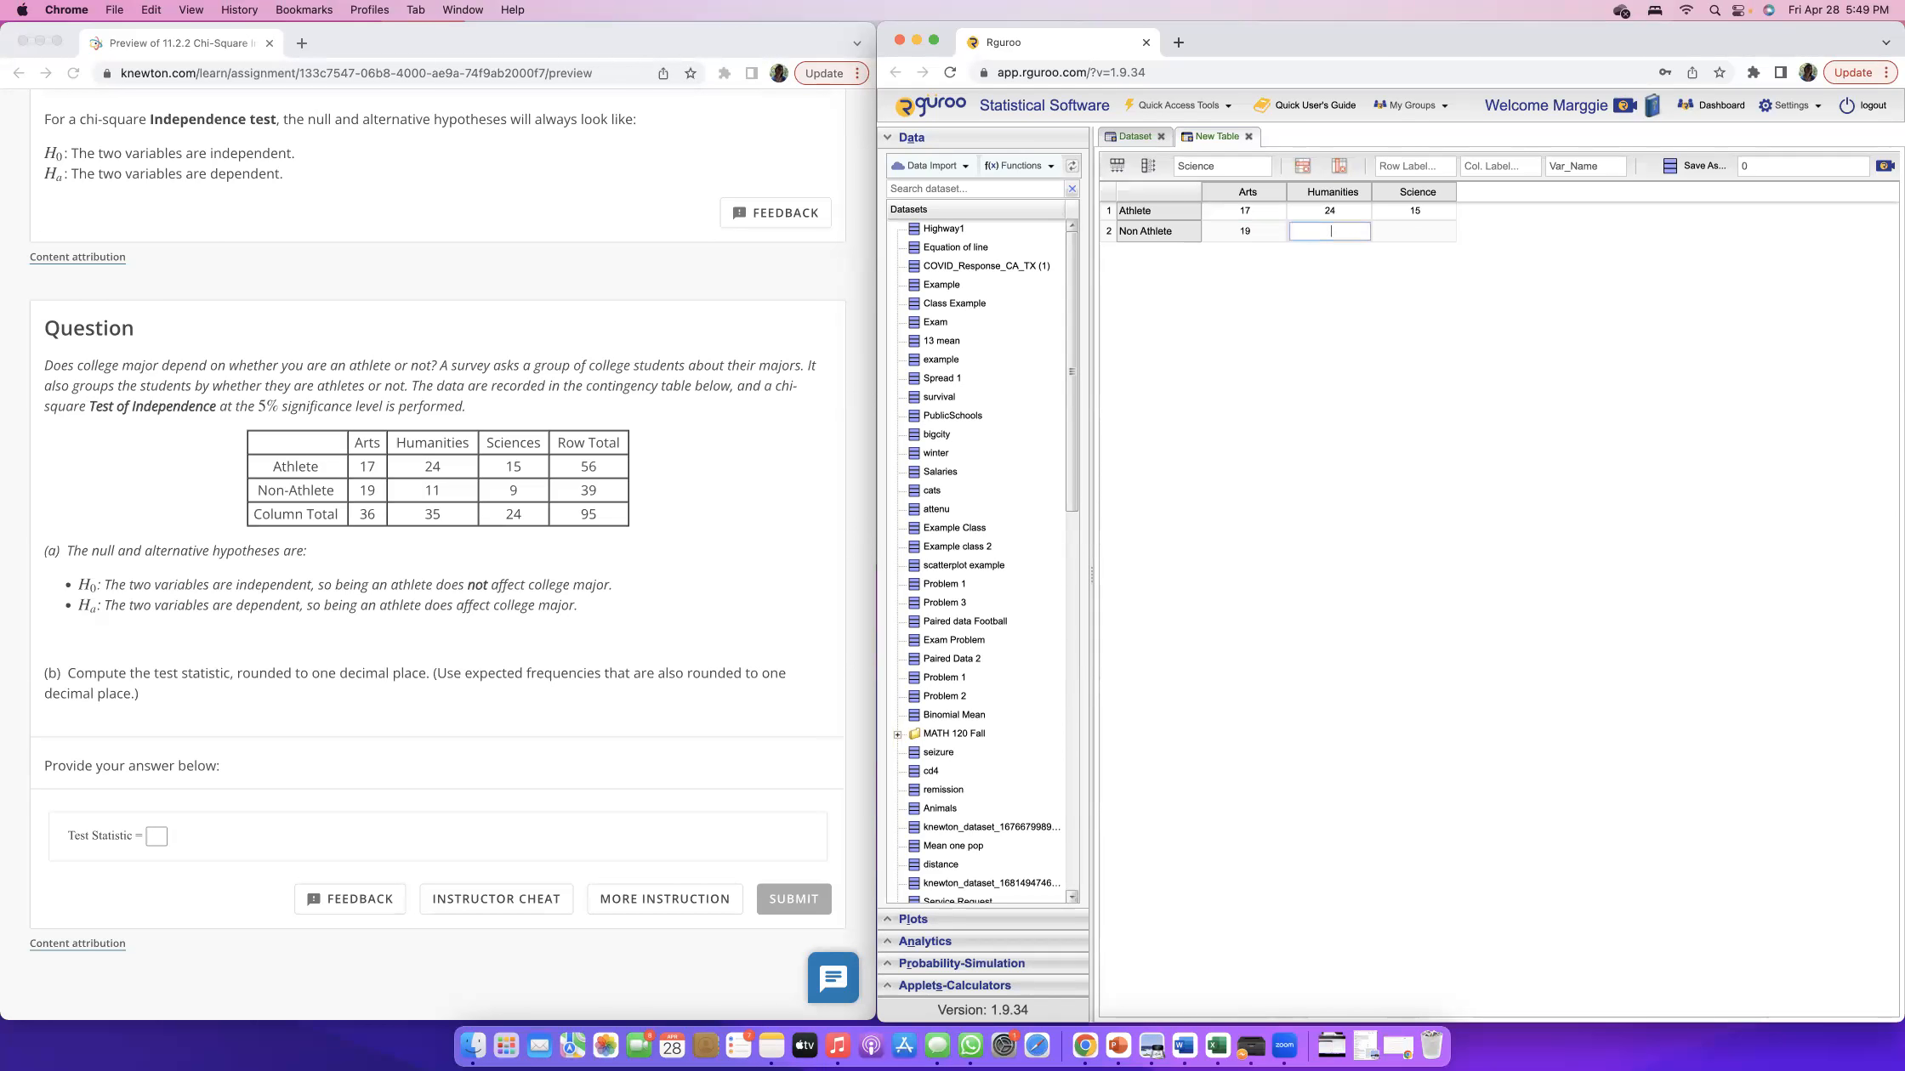
{"action": "type", "text": "11"}
{"action": "key", "text": "Tab"}
{"action": "type", "text": "9"}
{"action": "key", "text": "Tab"}
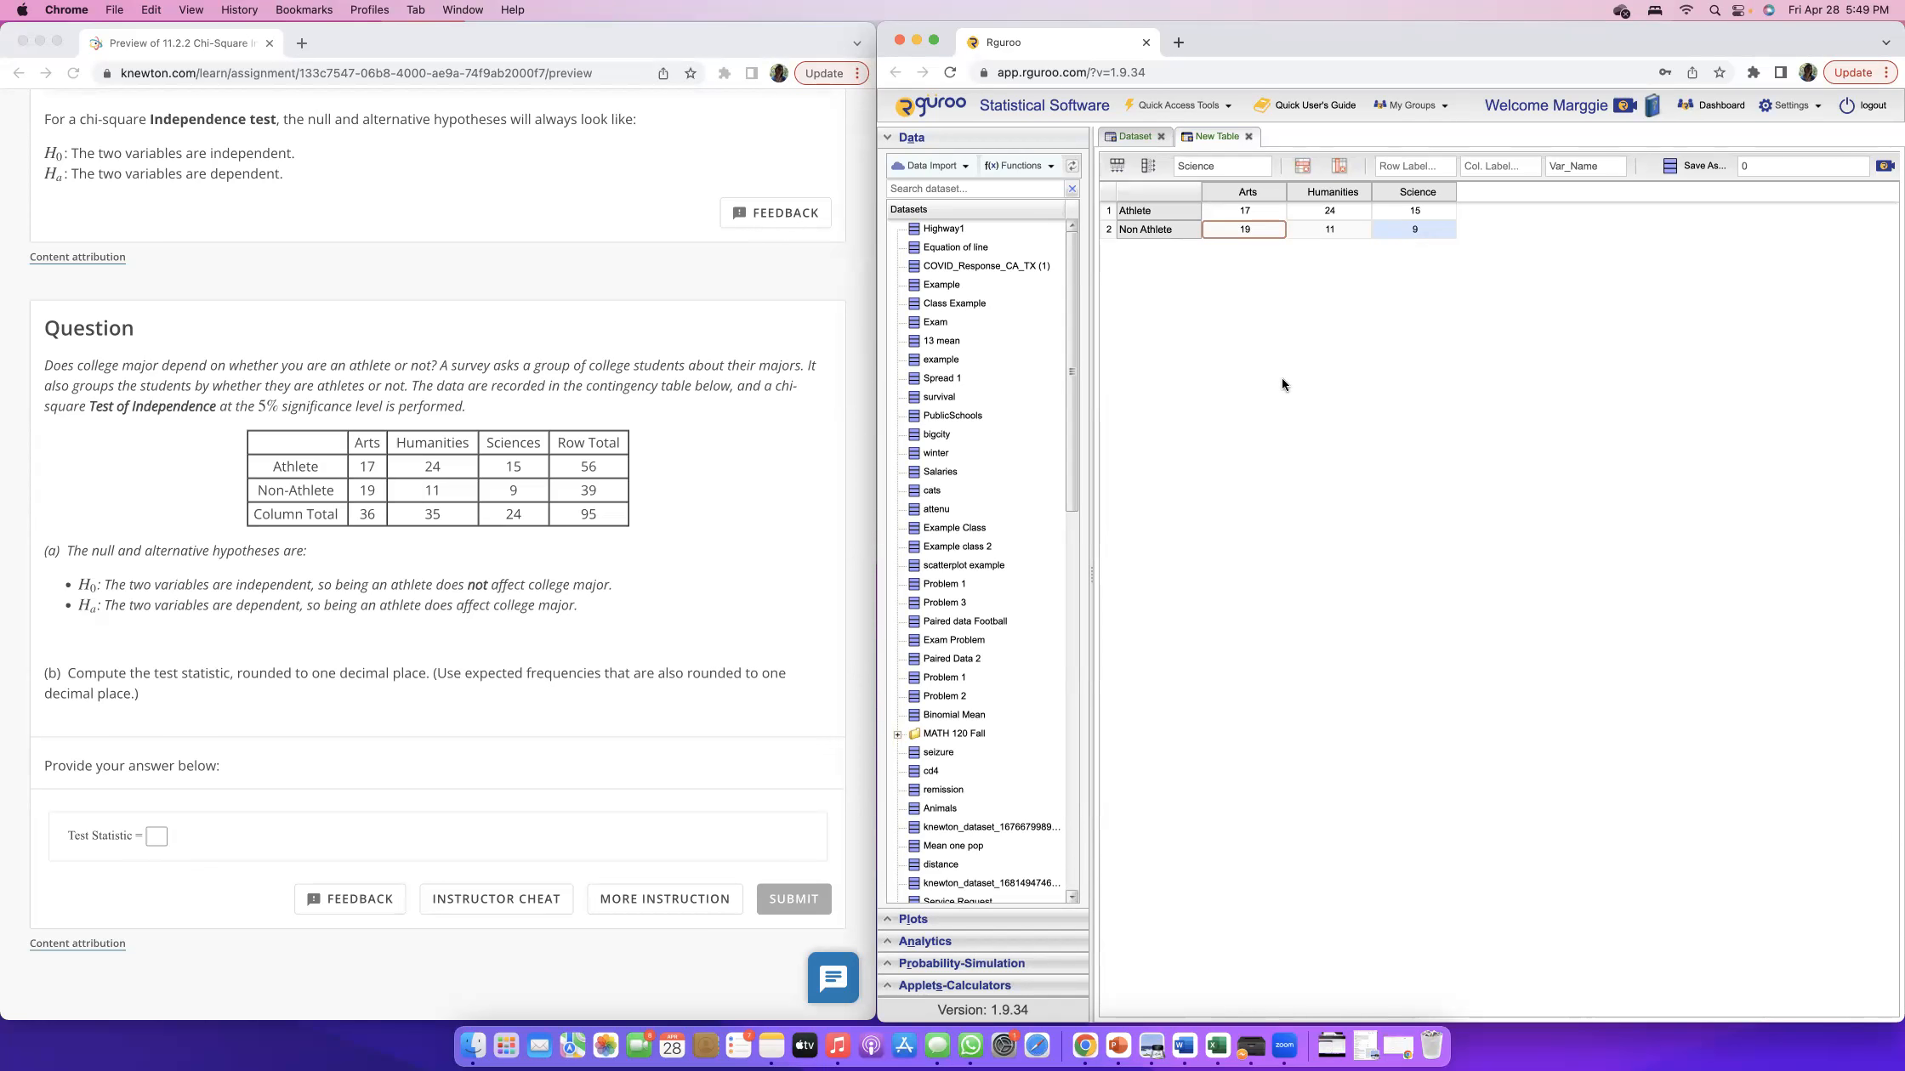
Set the table's row label to Athlete, its column label to Majors and its variable name to Number.
{"action": "left_click", "coordinate": [1436, 163]}
{"action": "type", "text": "Ar"}
{"action": "left_click", "coordinate": [1527, 164]}
{"action": "type", "text": "Majors"}
{"action": "key", "text": "Tab"}
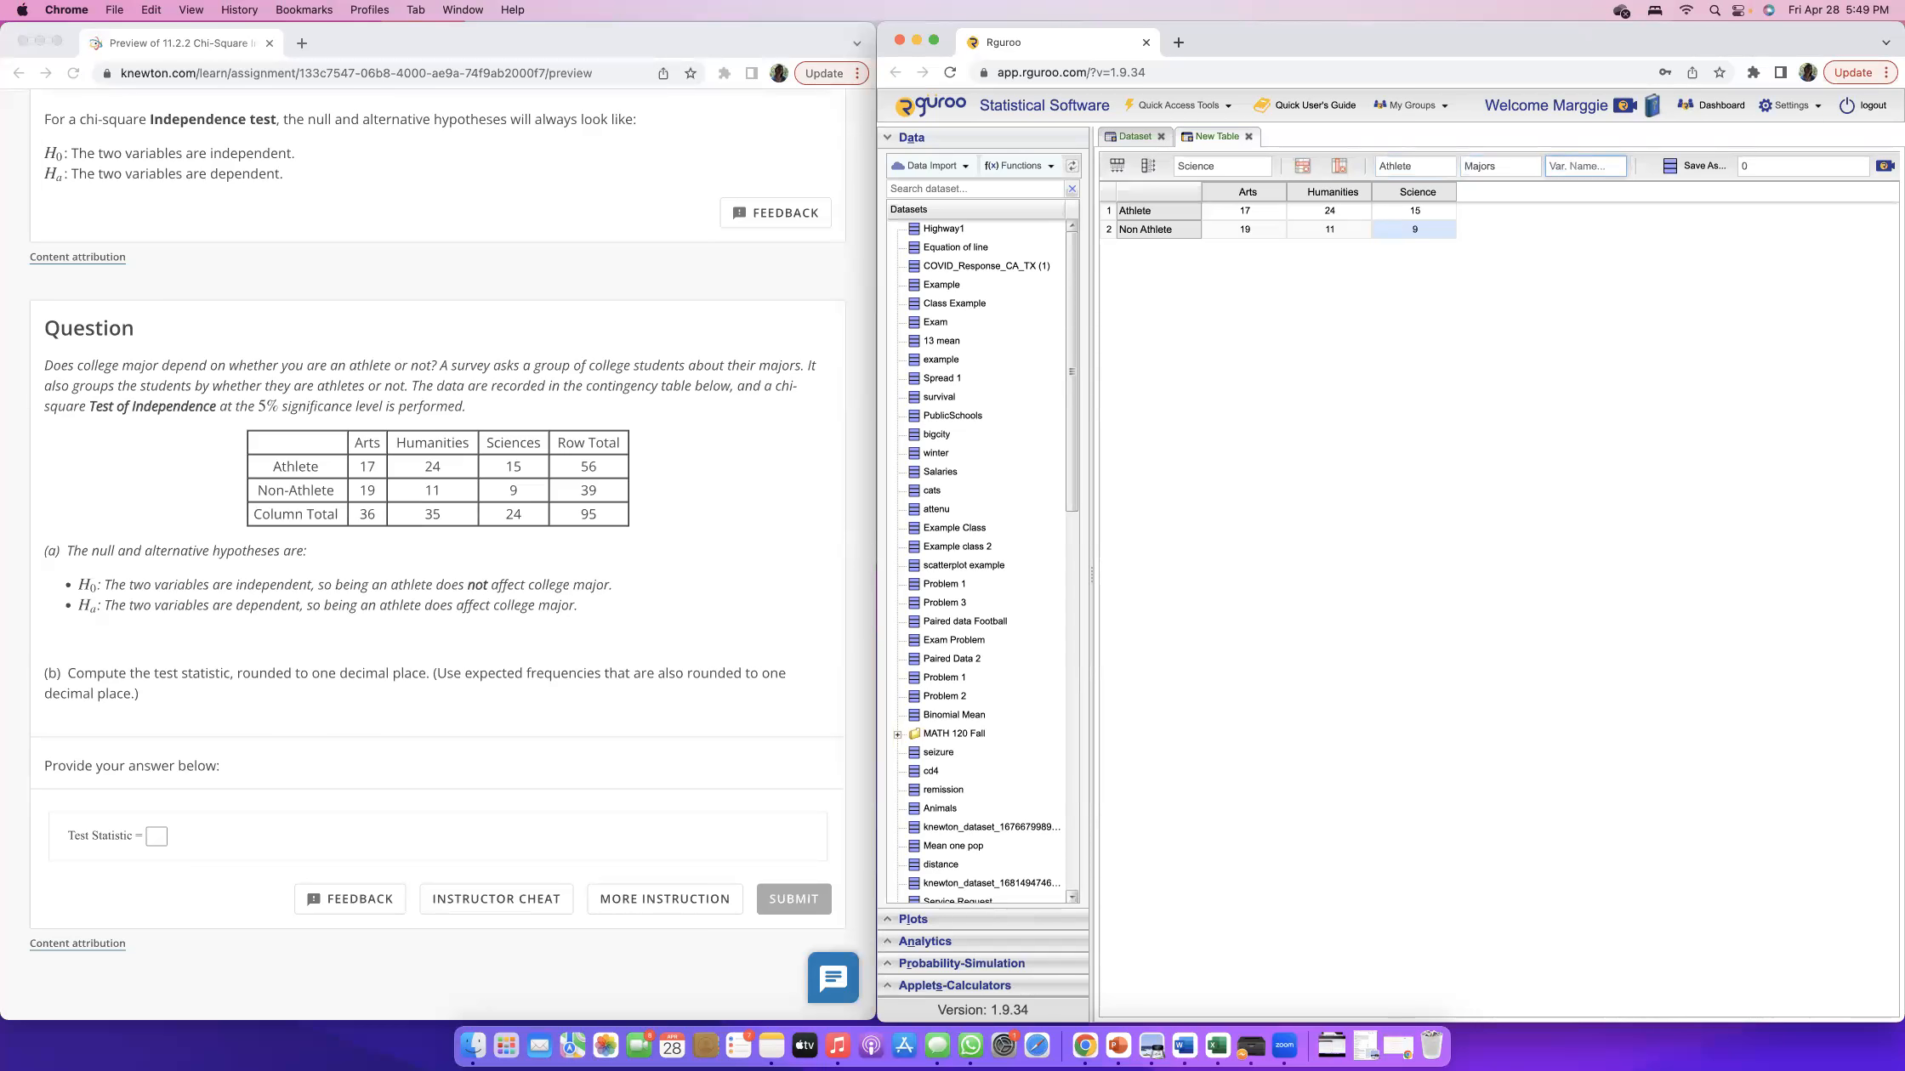
{"action": "type", "text": "Numer"}
Save the table as a dataset named MajorAthlete and dismiss the save message.
{"action": "left_click", "coordinate": [1797, 160]}
{"action": "type", "text": "Major"}
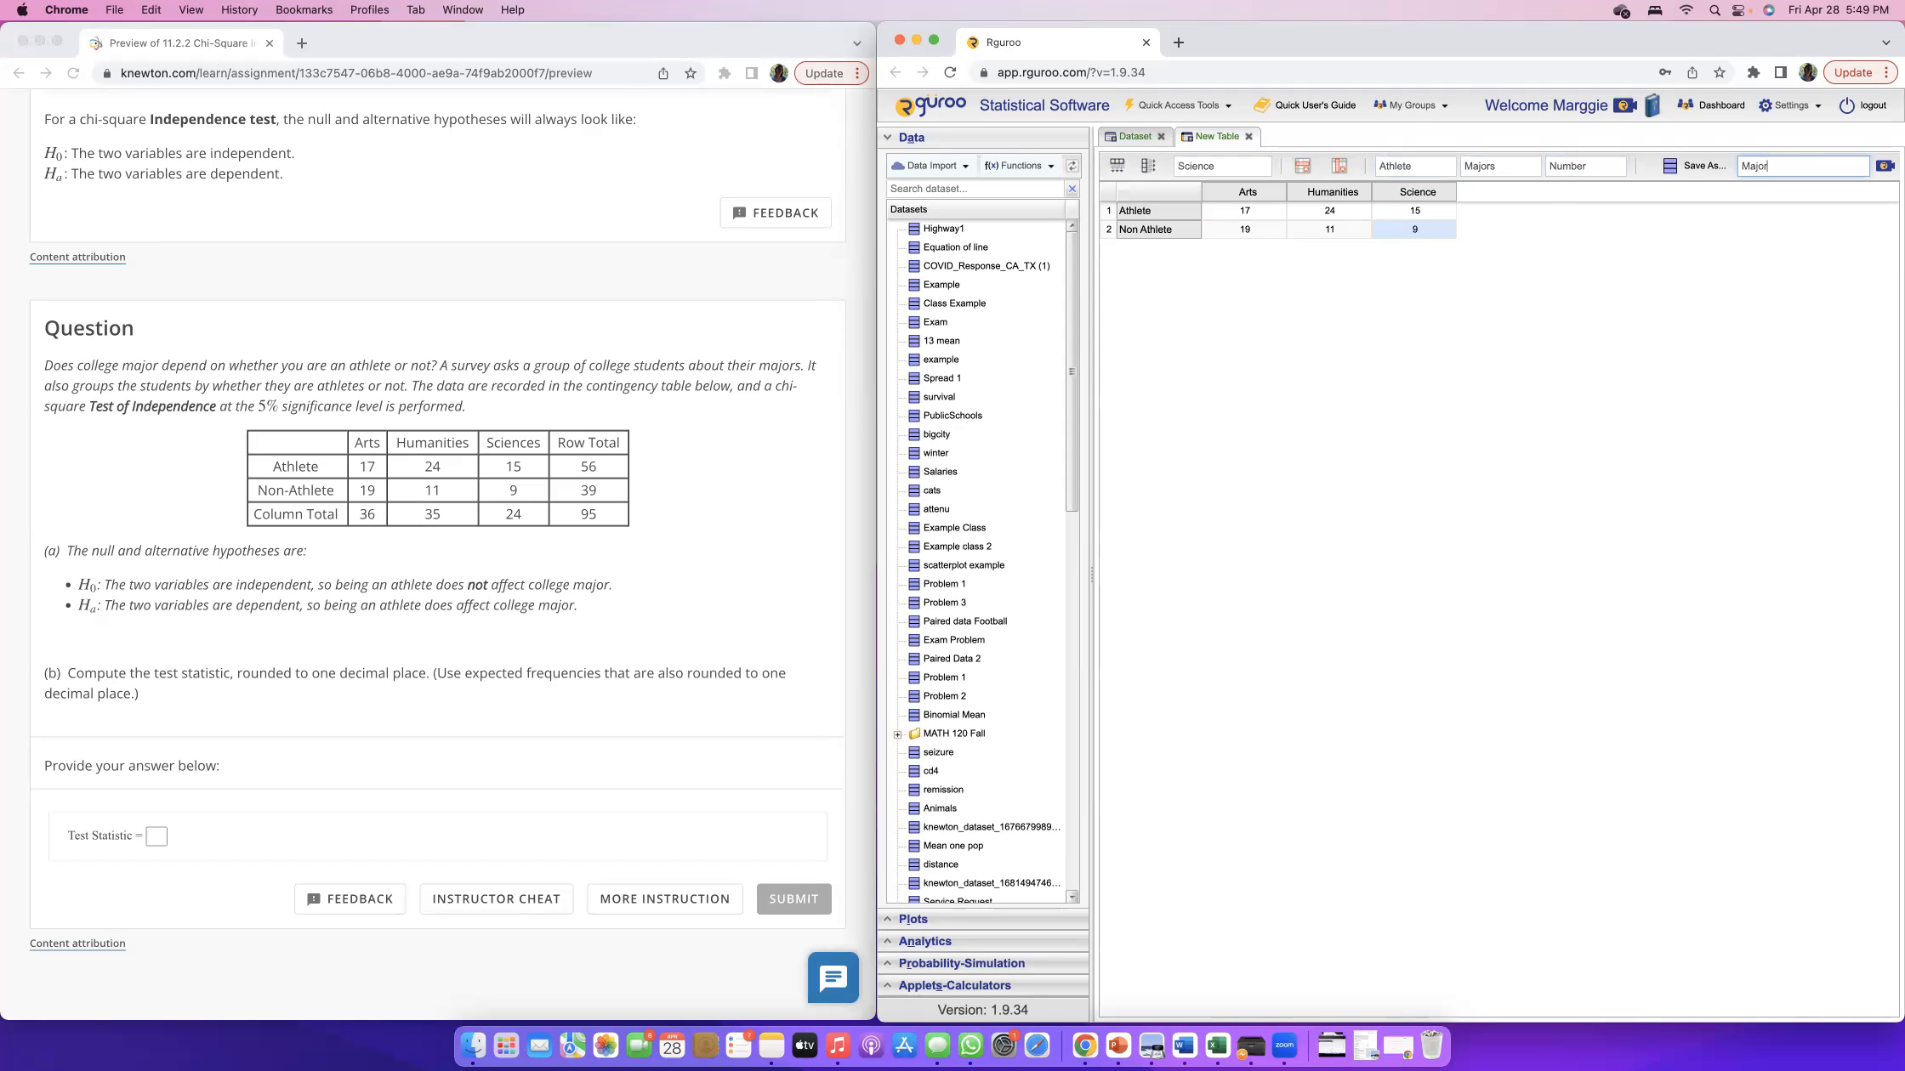
{"action": "type", "text": "Athlete"}
{"action": "left_click", "coordinate": [1269, 228]}
{"action": "left_click", "coordinate": [1703, 168]}
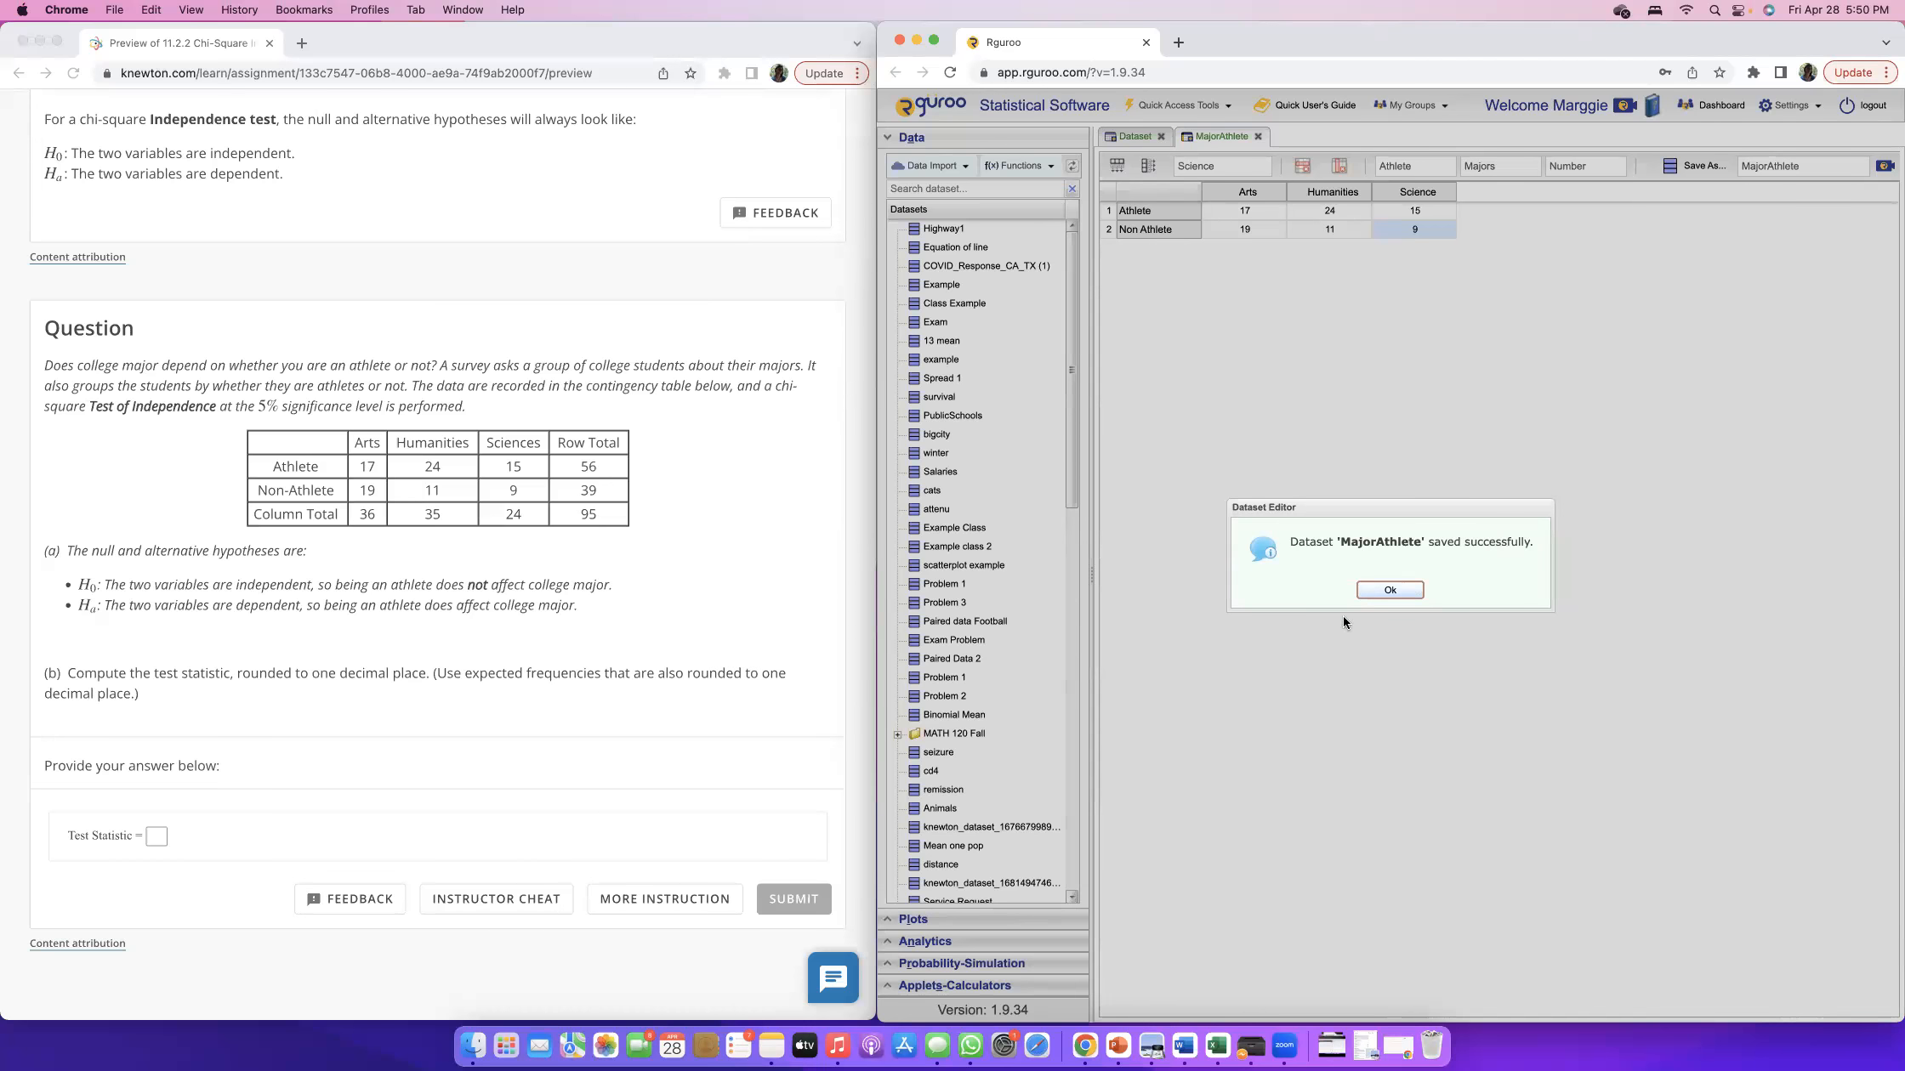
{"action": "left_click", "coordinate": [1372, 590]}
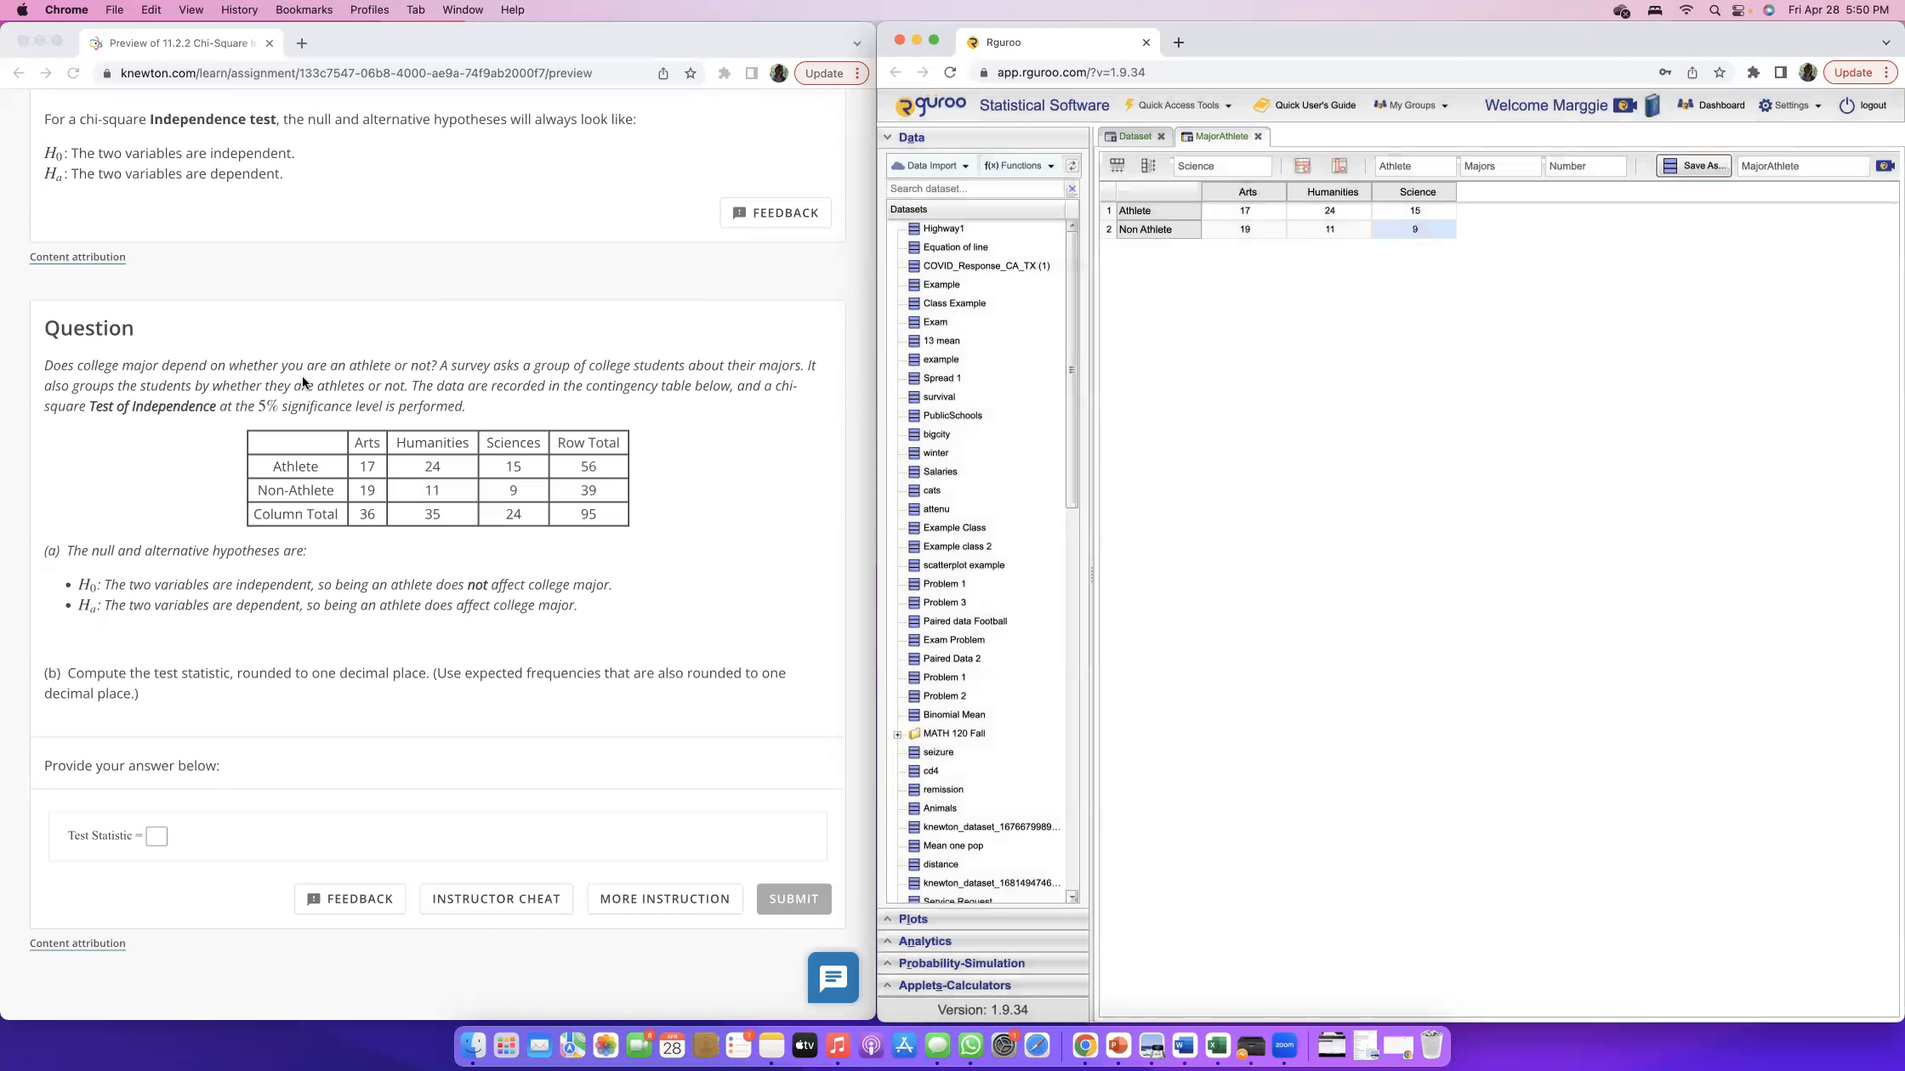
Start a Contingency Table analysis and choose MajorAthlete as its dataset.
{"action": "left_click", "coordinate": [911, 139]}
{"action": "left_click", "coordinate": [920, 141]}
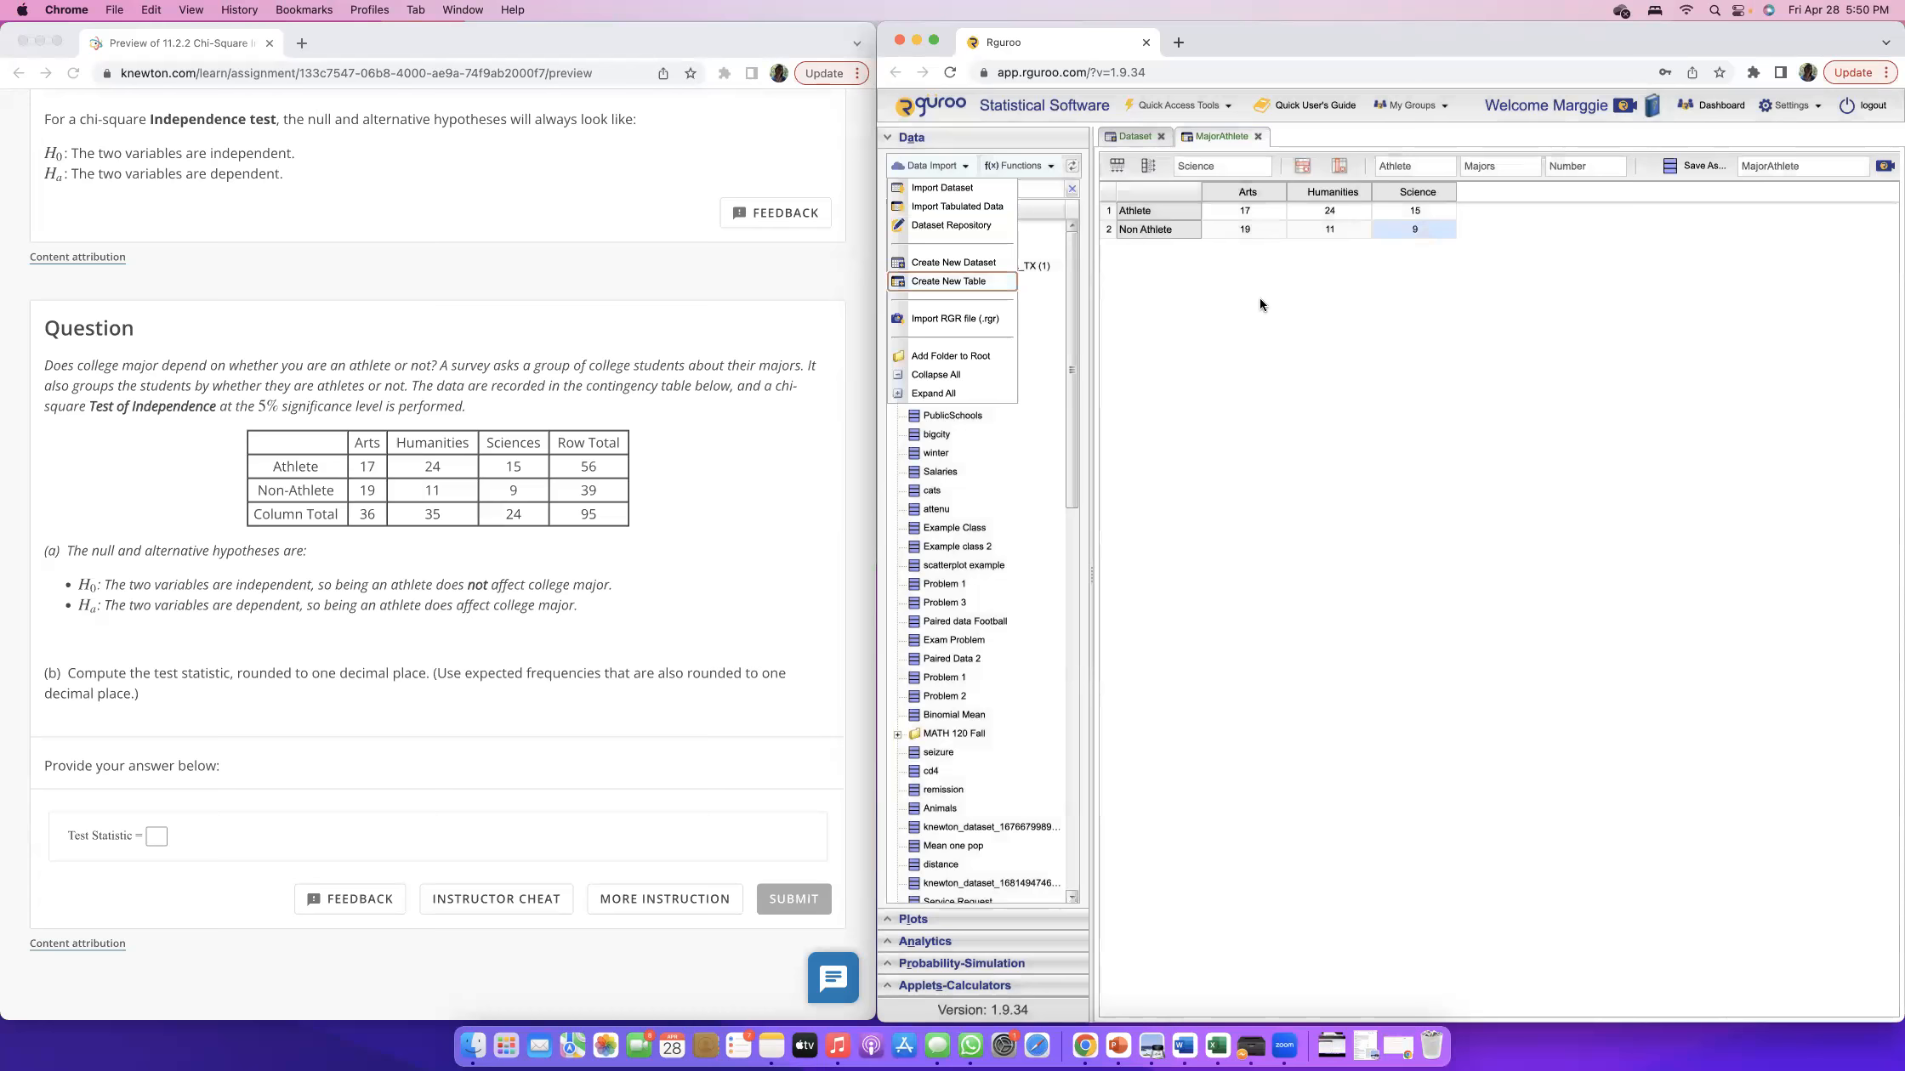
{"action": "left_click", "coordinate": [904, 137]}
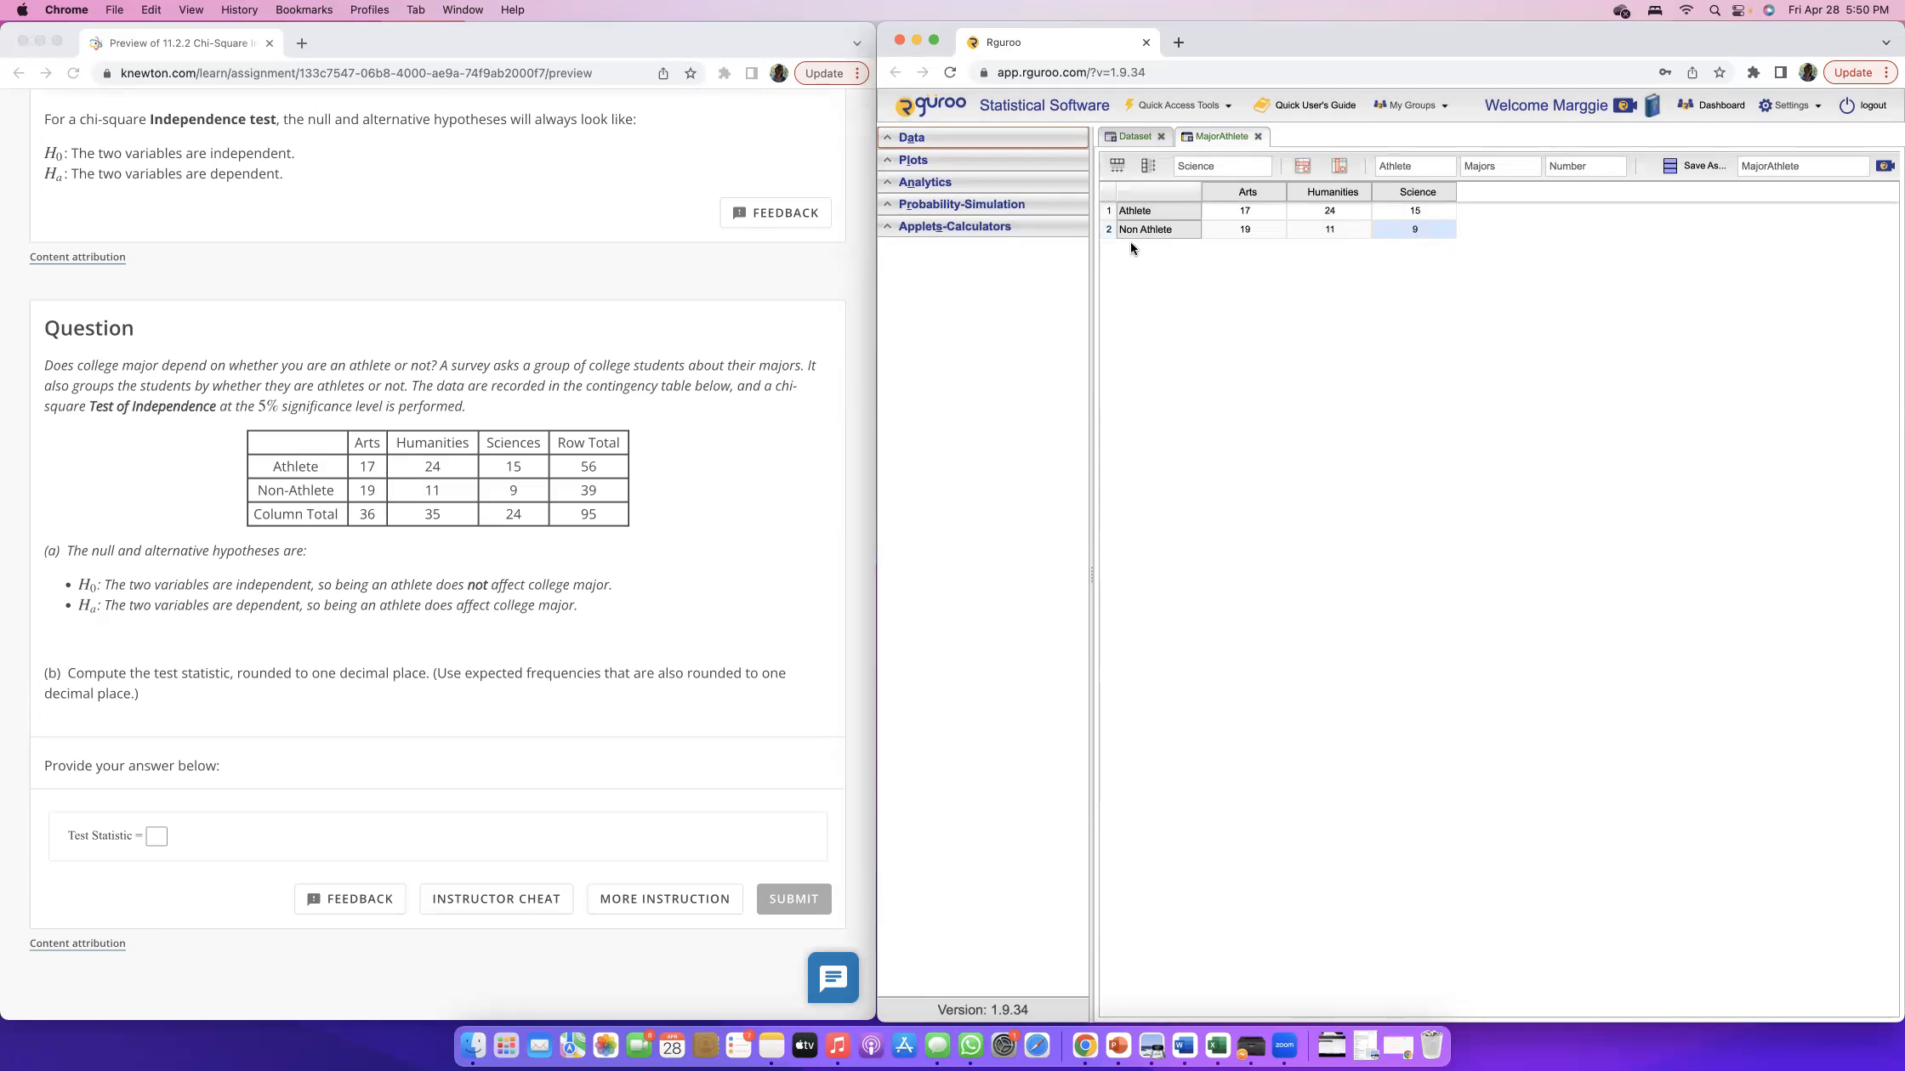
{"action": "left_click", "coordinate": [900, 183]}
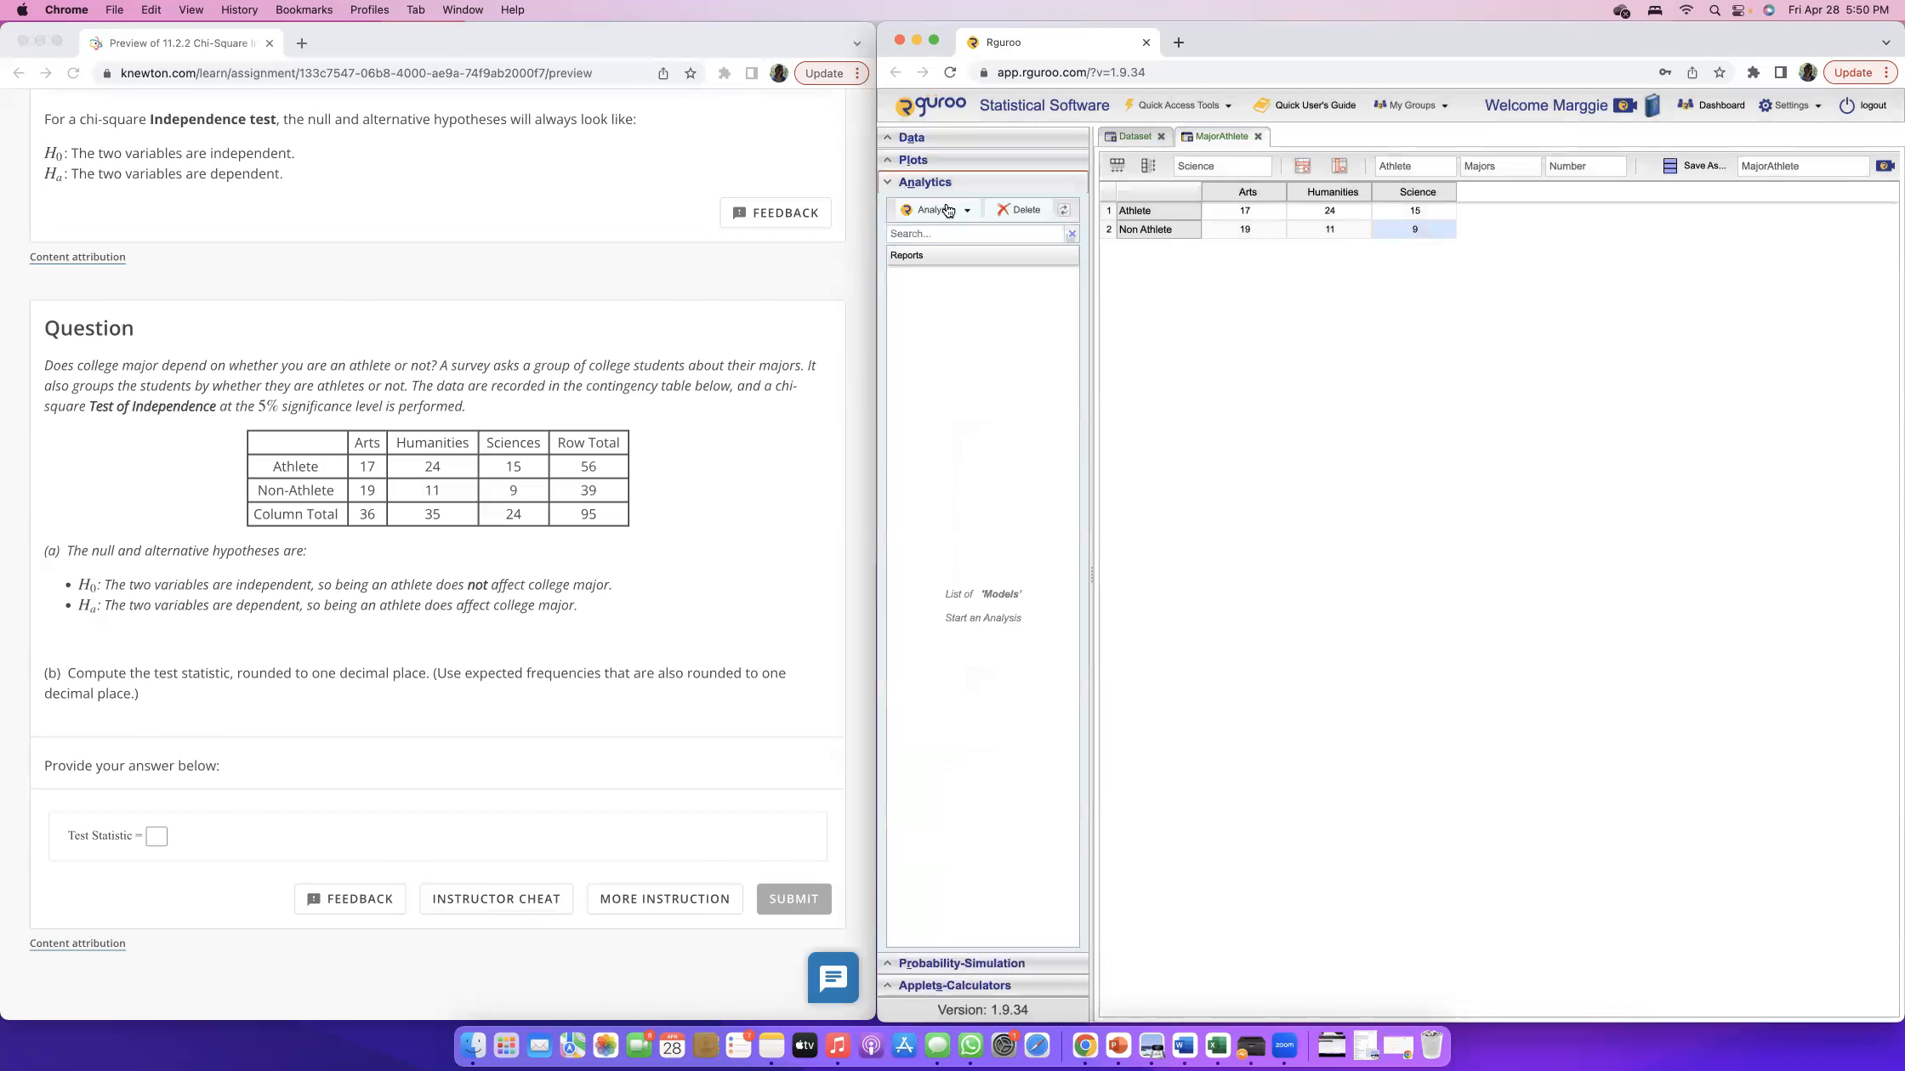
{"action": "left_click", "coordinate": [965, 212]}
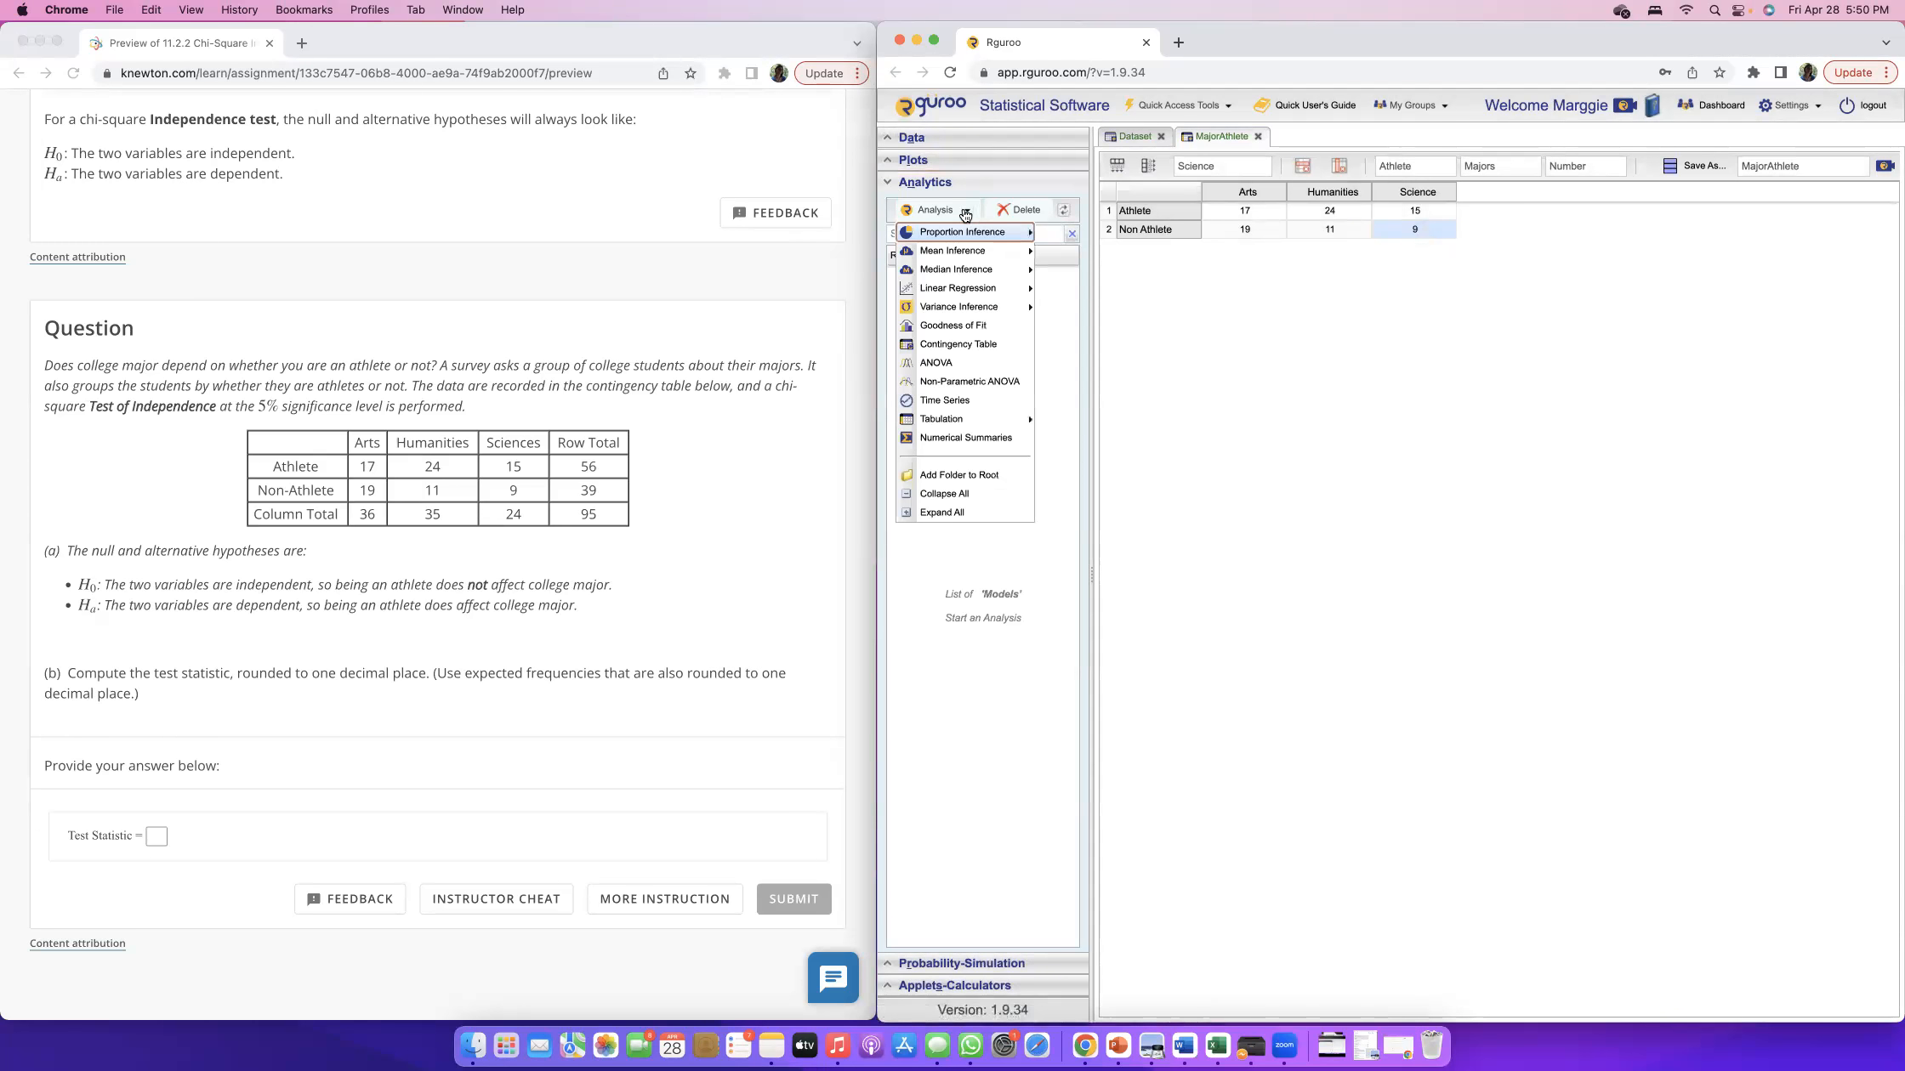
{"action": "left_click", "coordinate": [980, 347]}
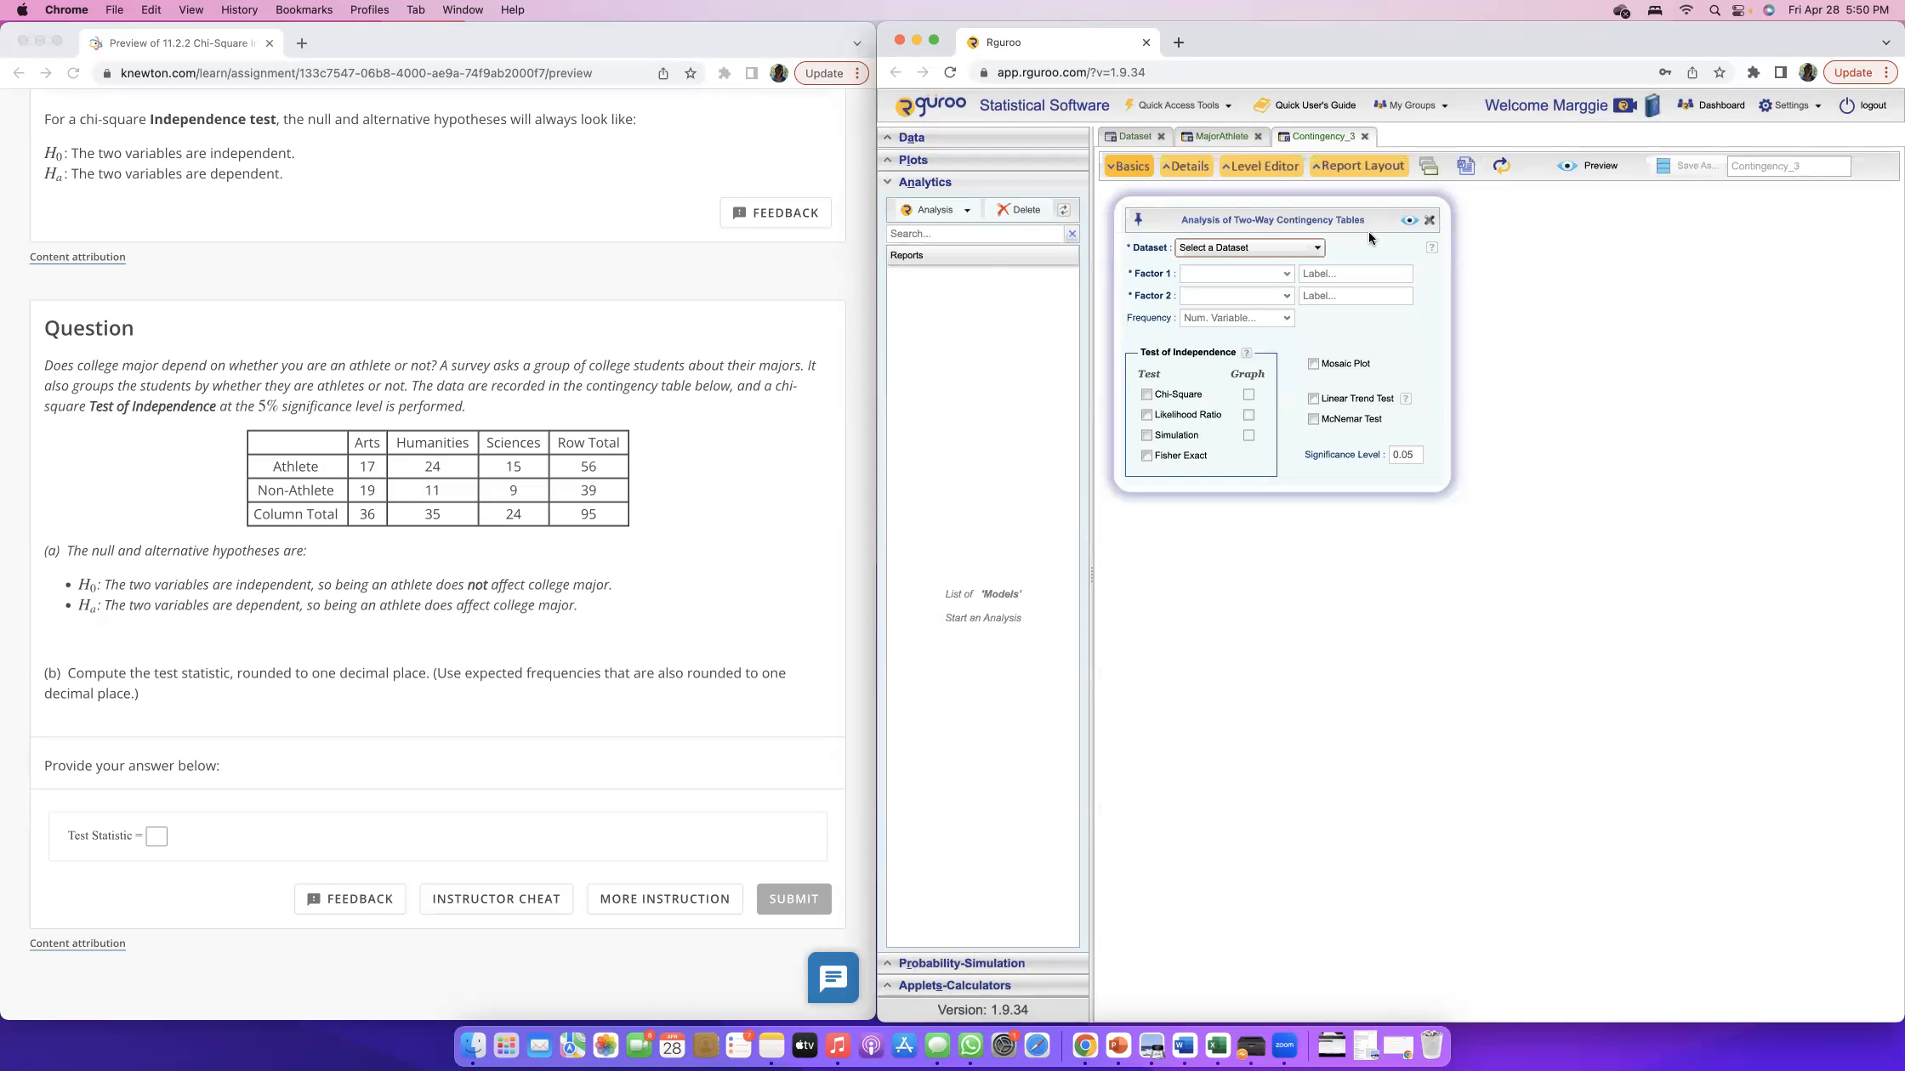
{"action": "left_click", "coordinate": [1307, 250]}
{"action": "scroll", "coordinate": [1305, 502], "scroll_direction": "down", "scroll_amount": 5}
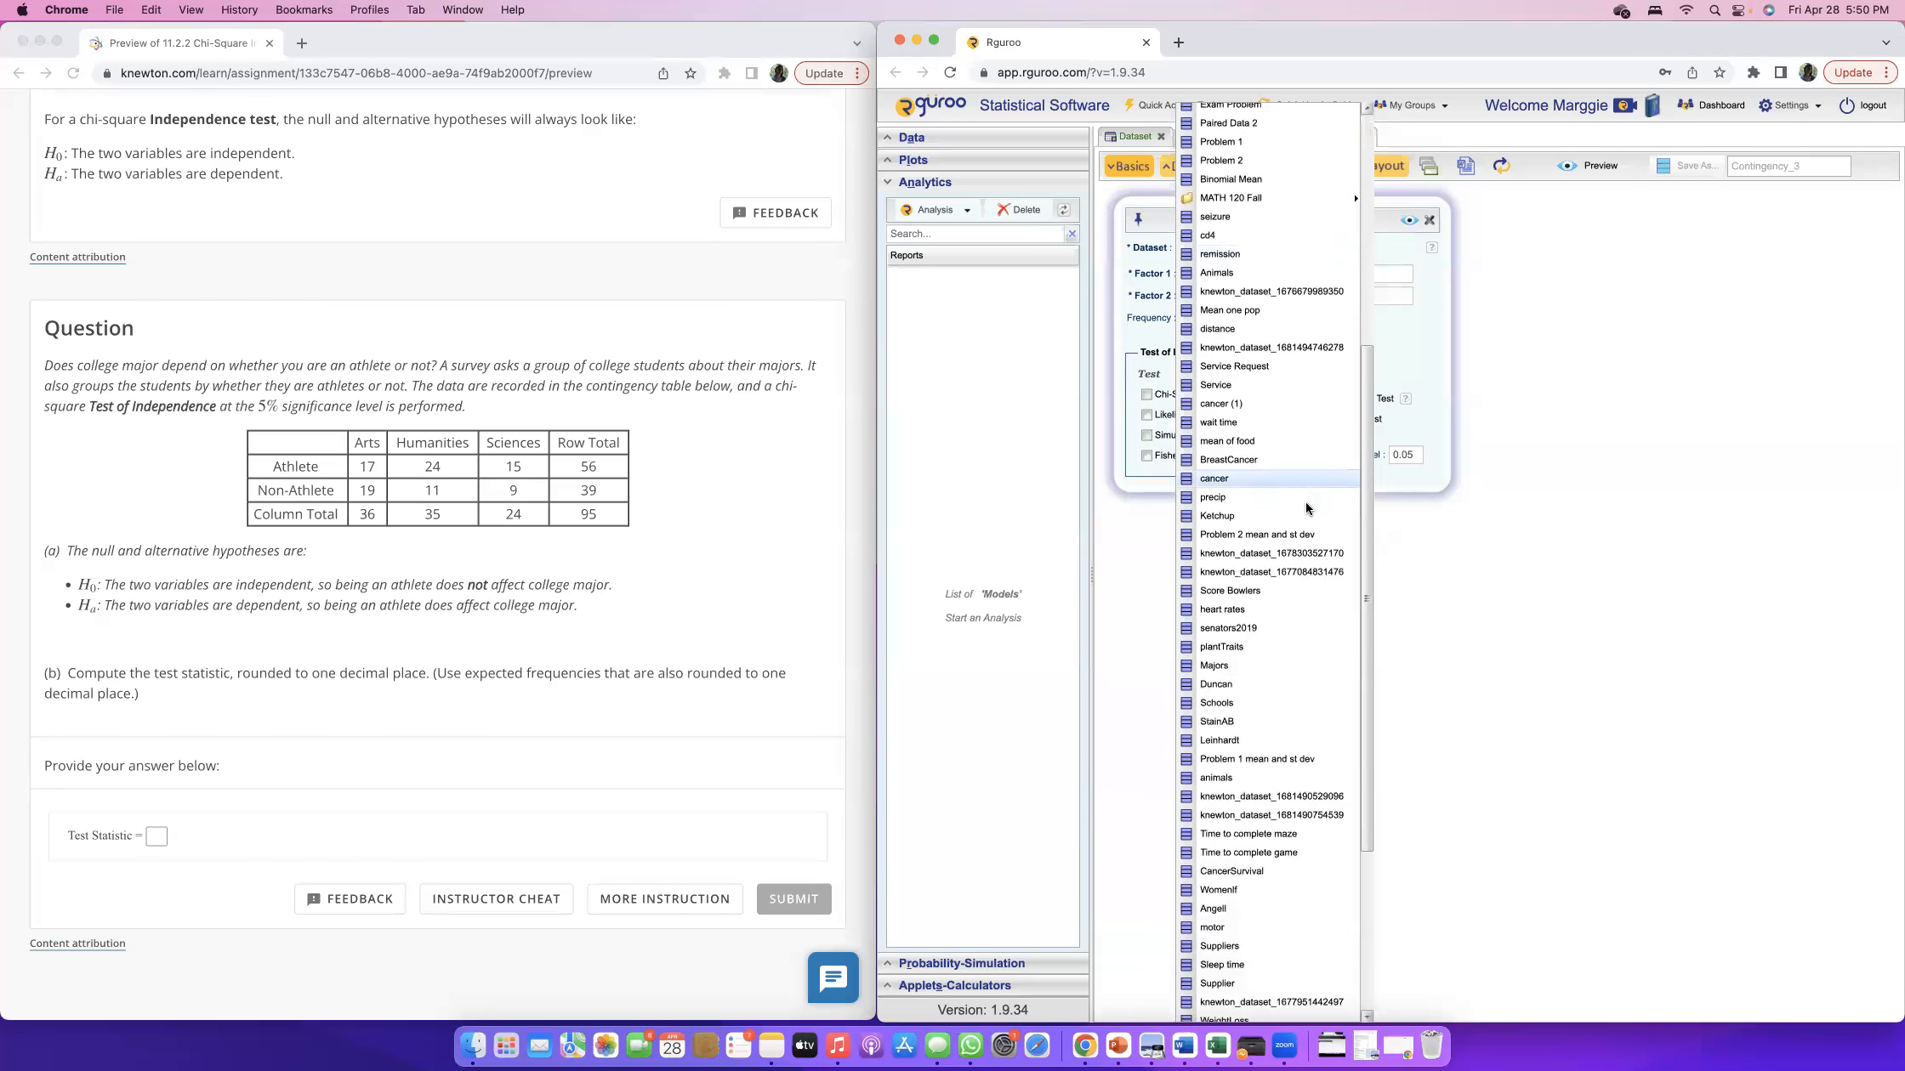
{"action": "left_click", "coordinate": [1226, 1012]}
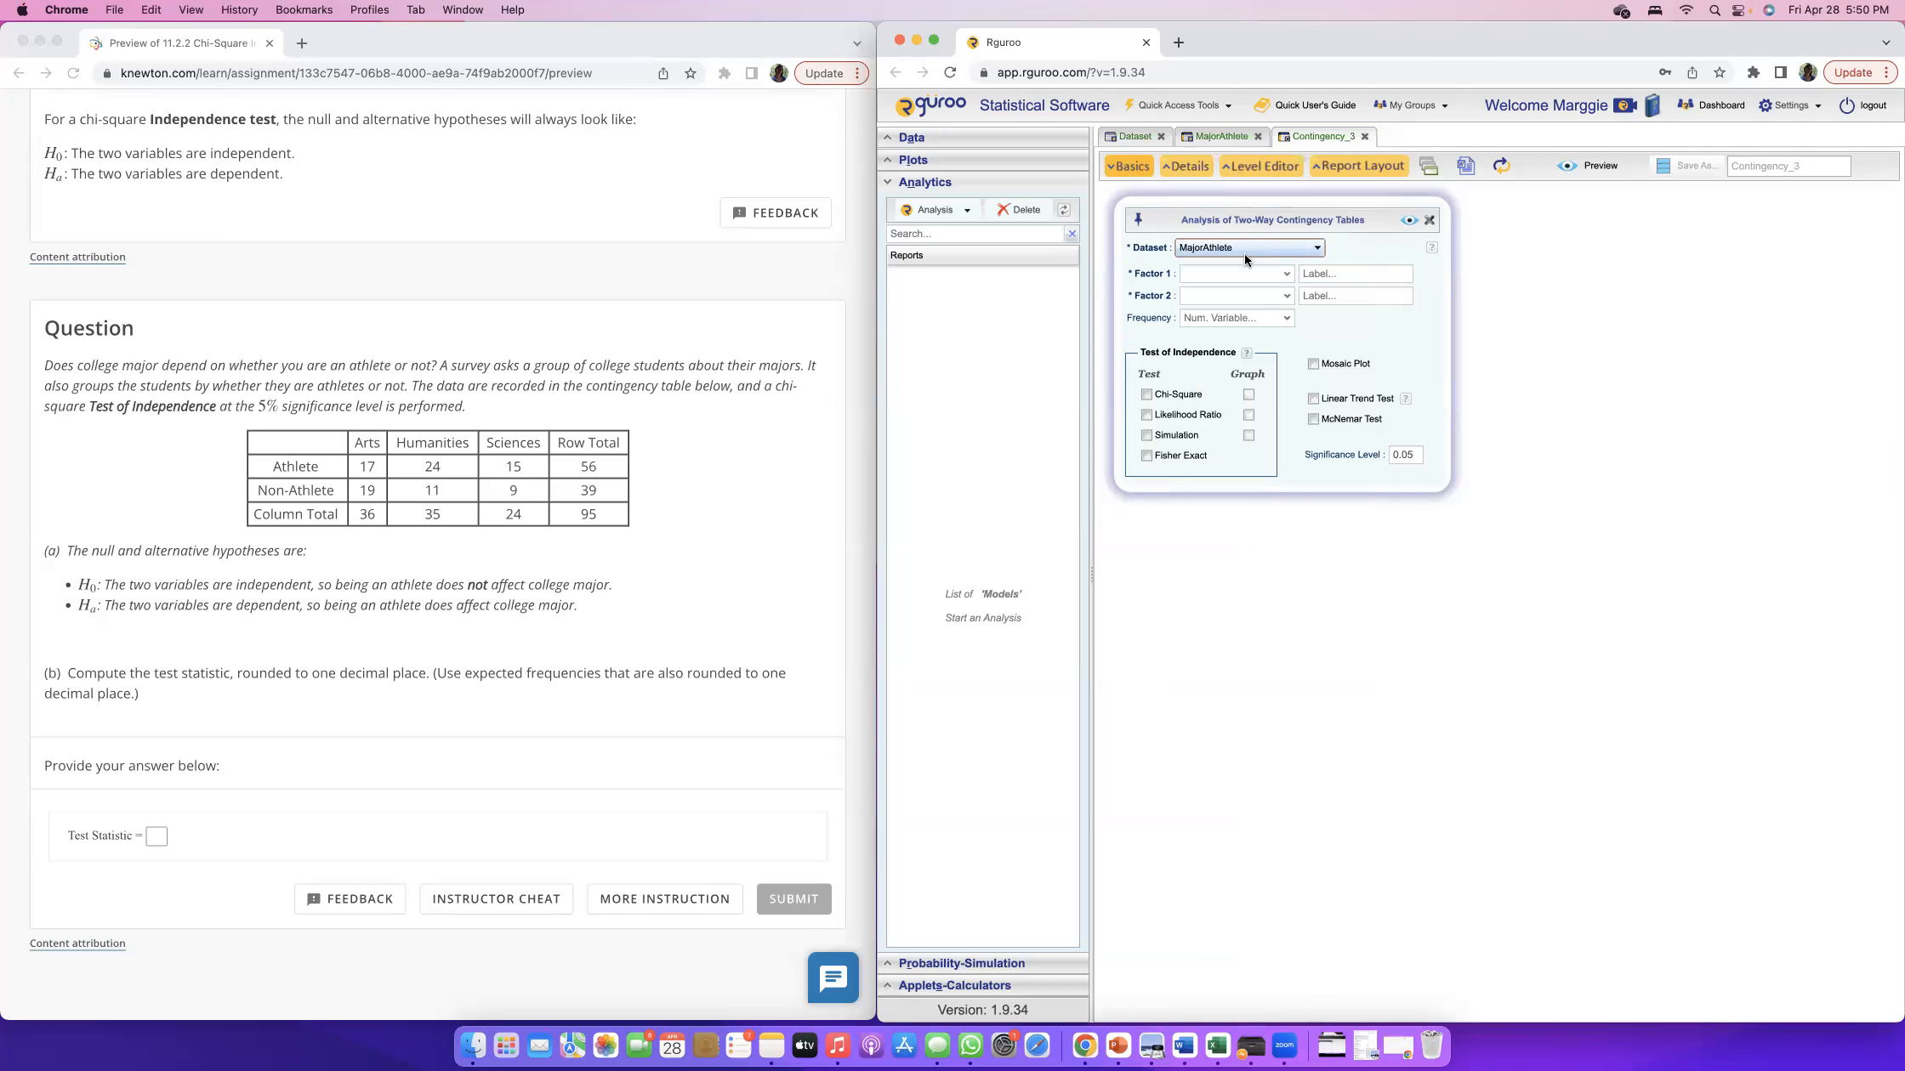
Assign Athlete as factor 1, Majors as factor 2 and Number as the frequency variable.
{"action": "left_click", "coordinate": [1279, 273]}
{"action": "left_click", "coordinate": [1230, 291]}
{"action": "left_click", "coordinate": [1217, 296]}
{"action": "left_click", "coordinate": [1209, 309]}
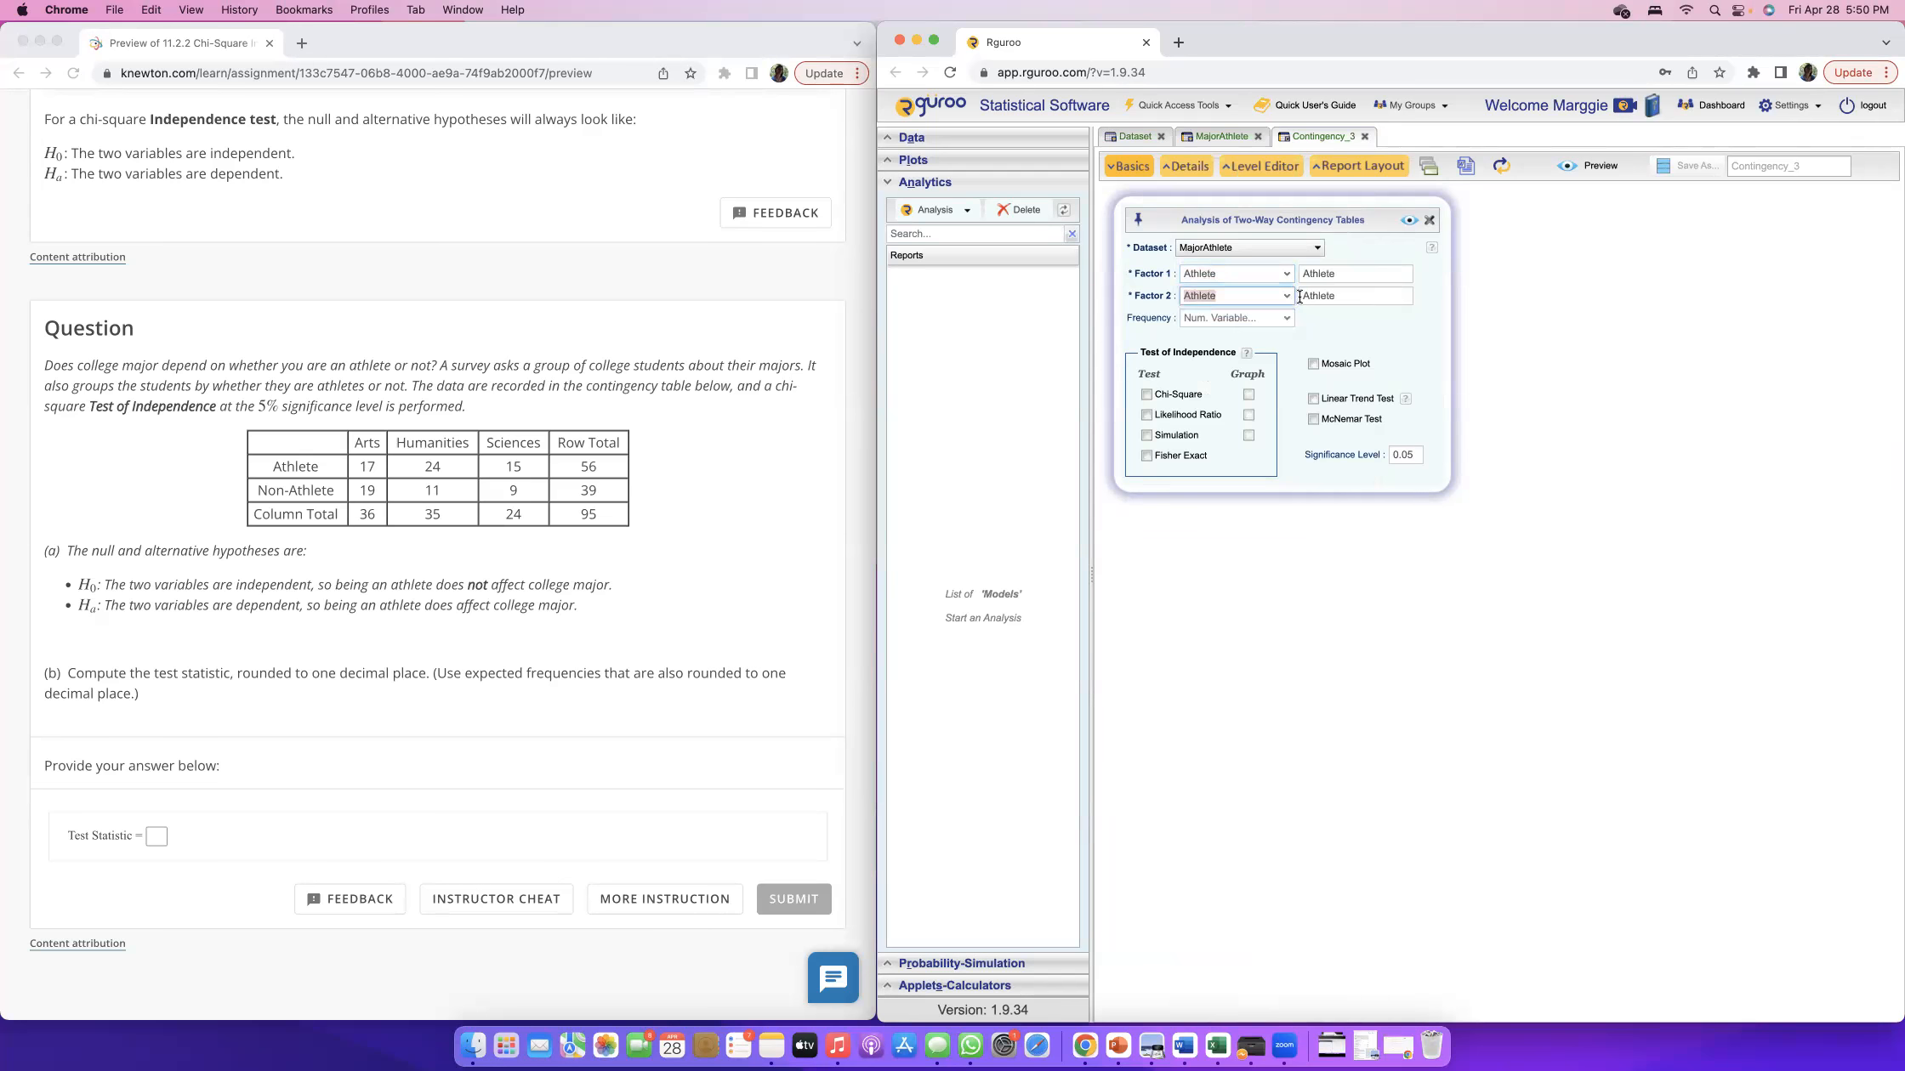
{"action": "left_click", "coordinate": [1284, 295]}
{"action": "left_click", "coordinate": [1218, 323]}
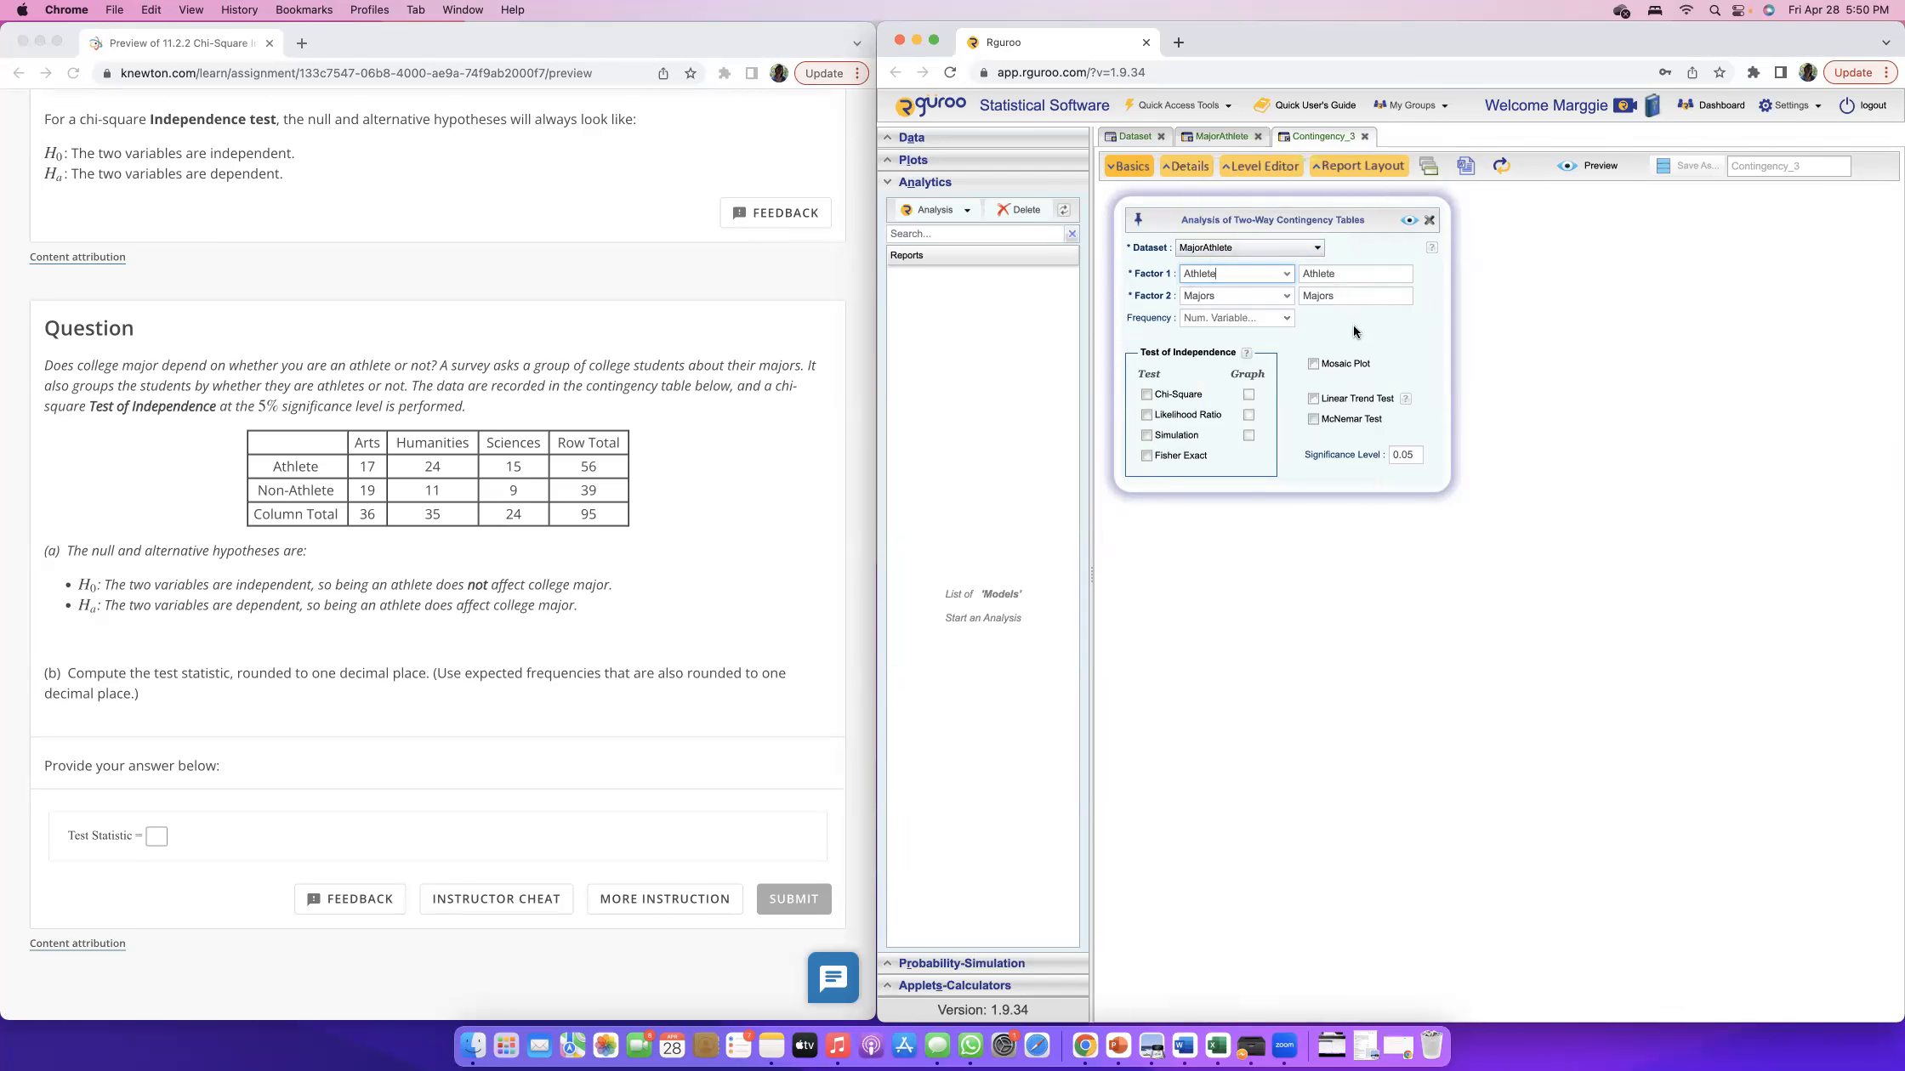
{"action": "left_click", "coordinate": [1281, 319]}
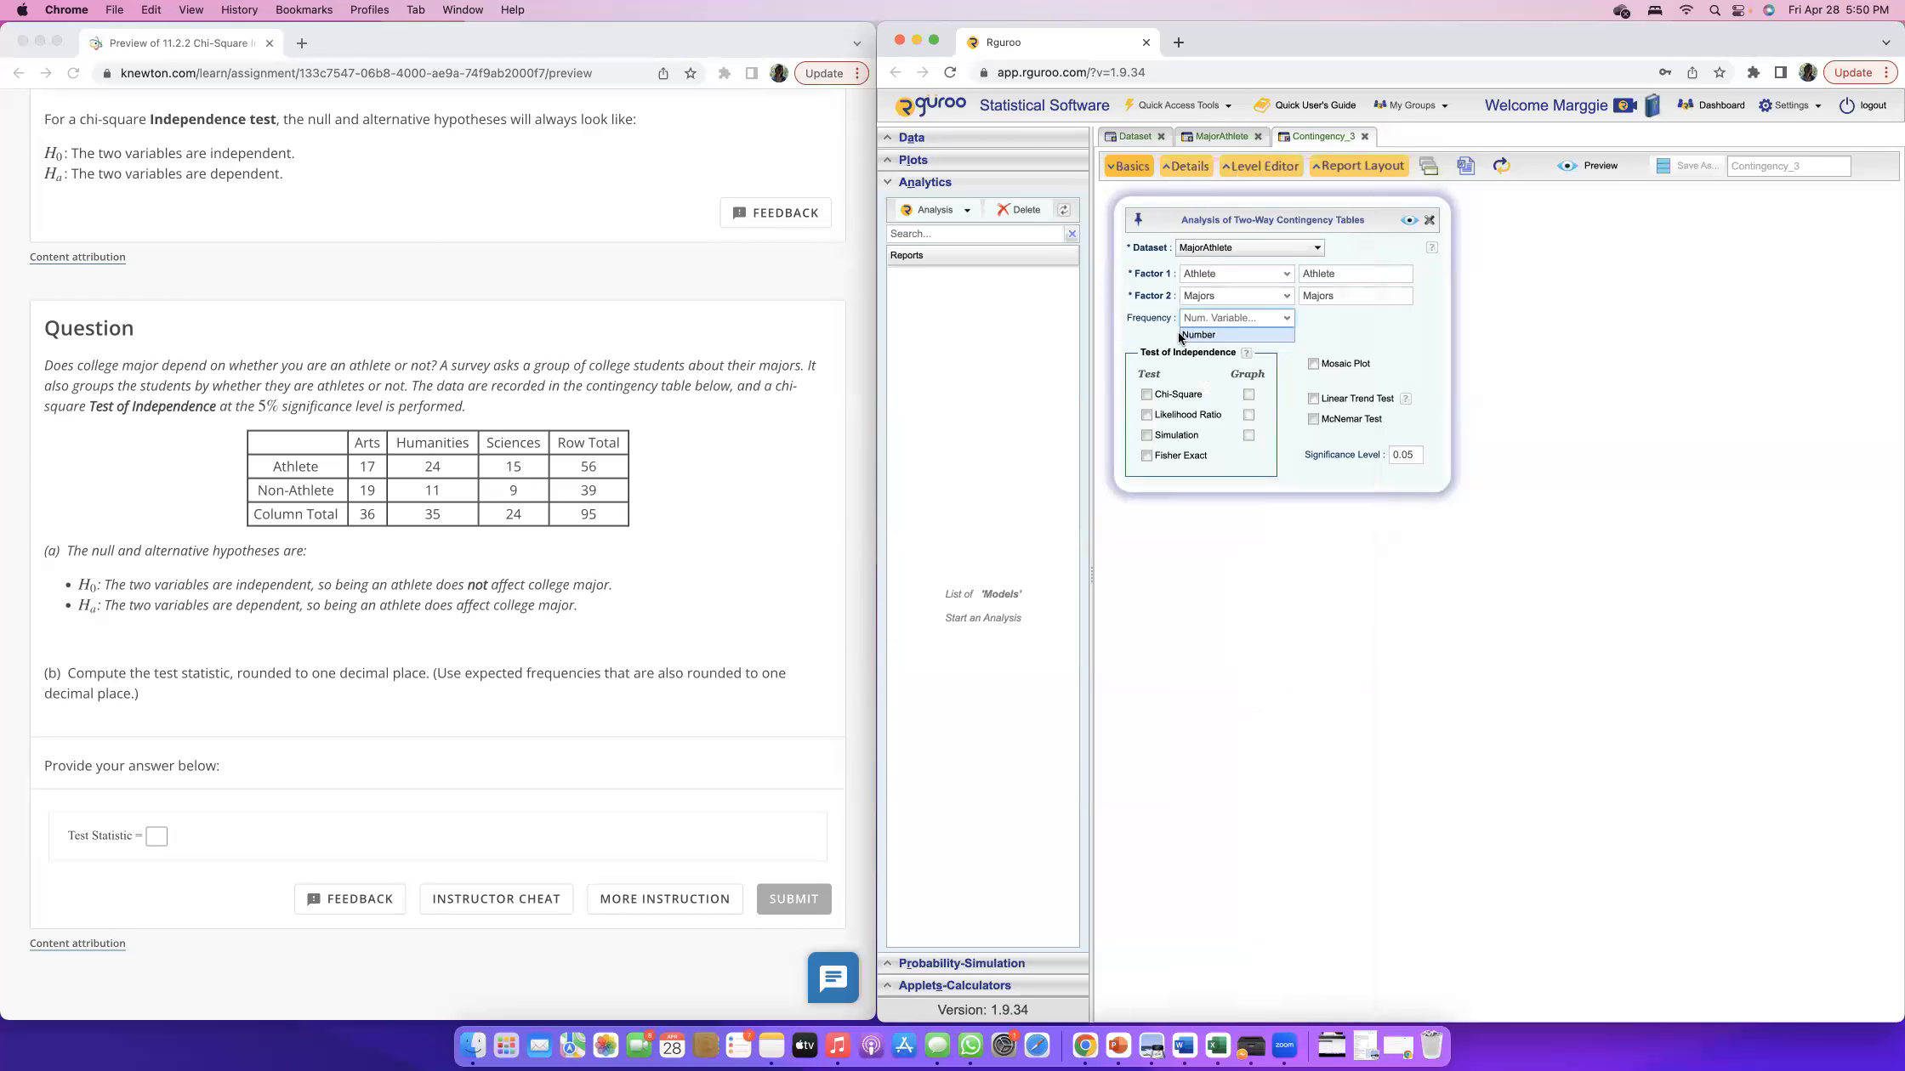
{"action": "left_click", "coordinate": [1202, 335]}
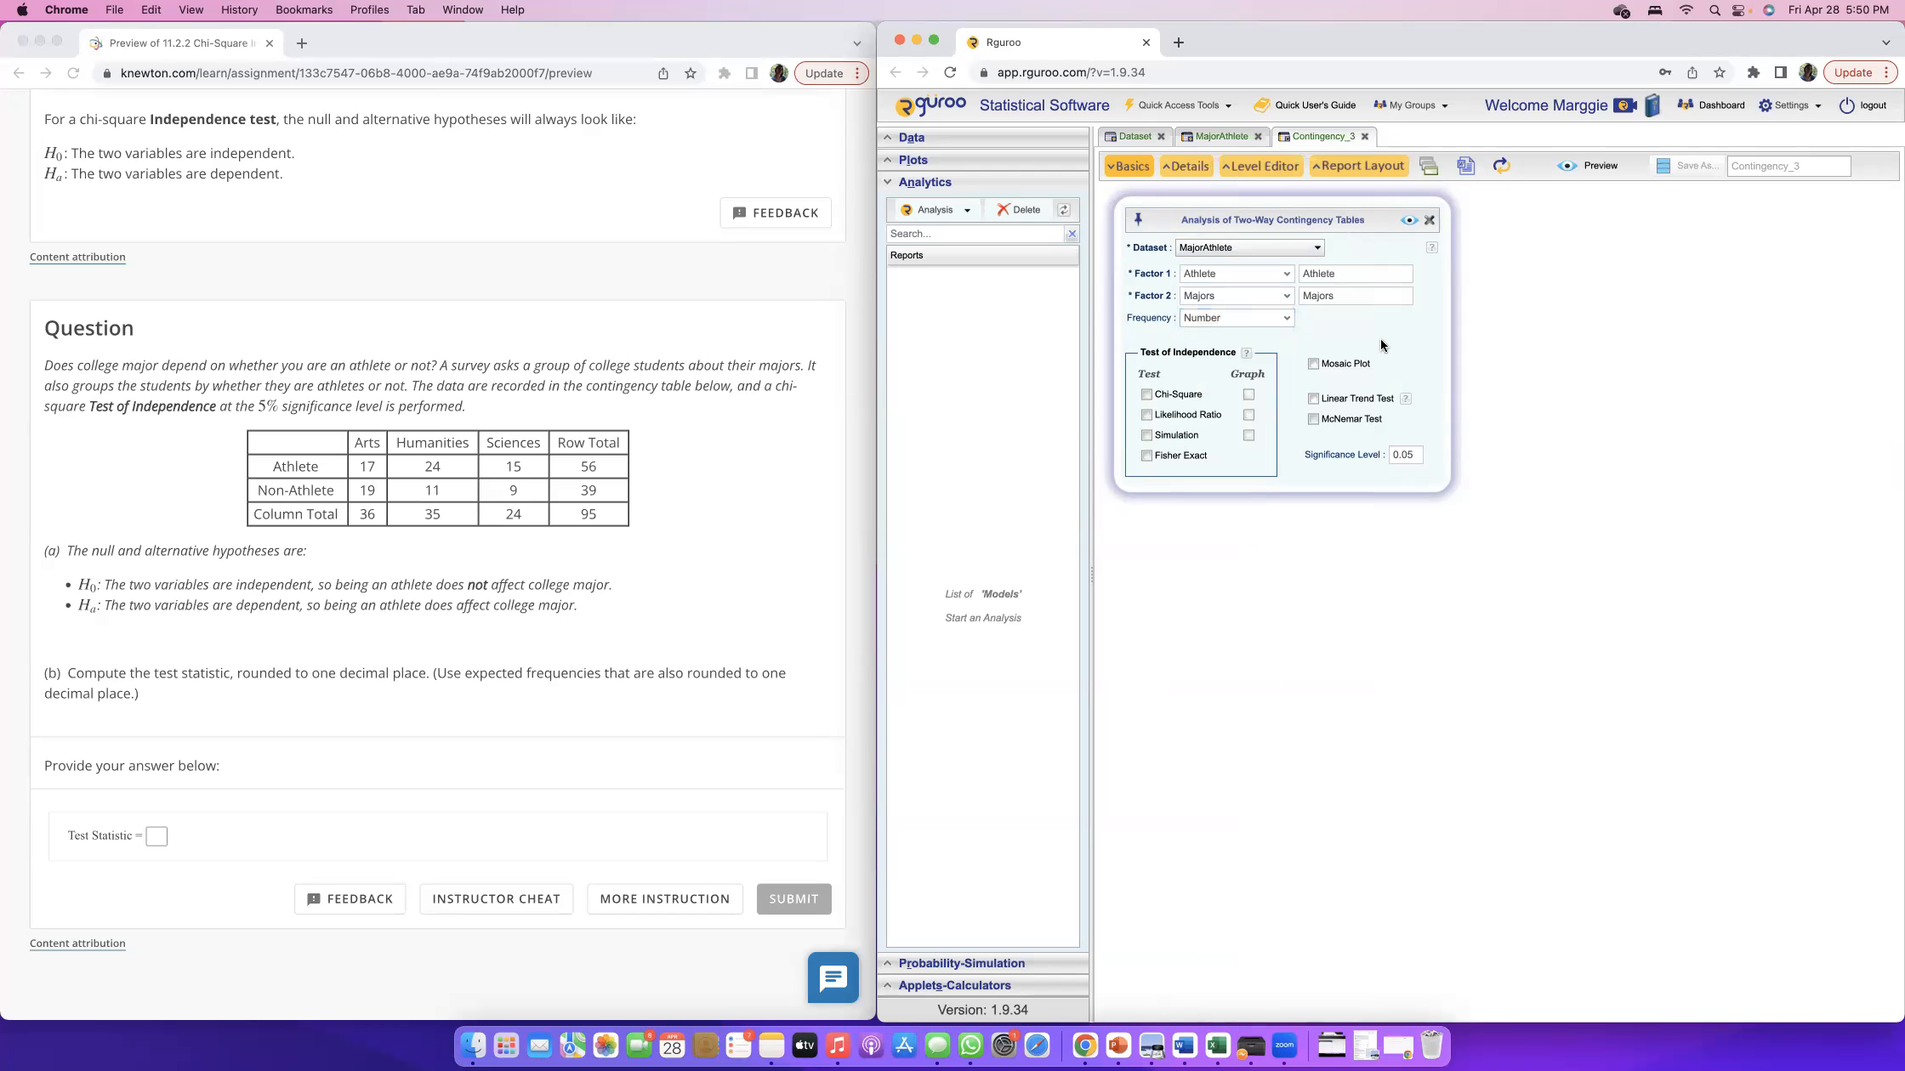
Check the analysis's frequency variable against the variable name defined in the MajorAthlete table.
{"action": "left_click", "coordinate": [1208, 320]}
{"action": "left_click", "coordinate": [1221, 136]}
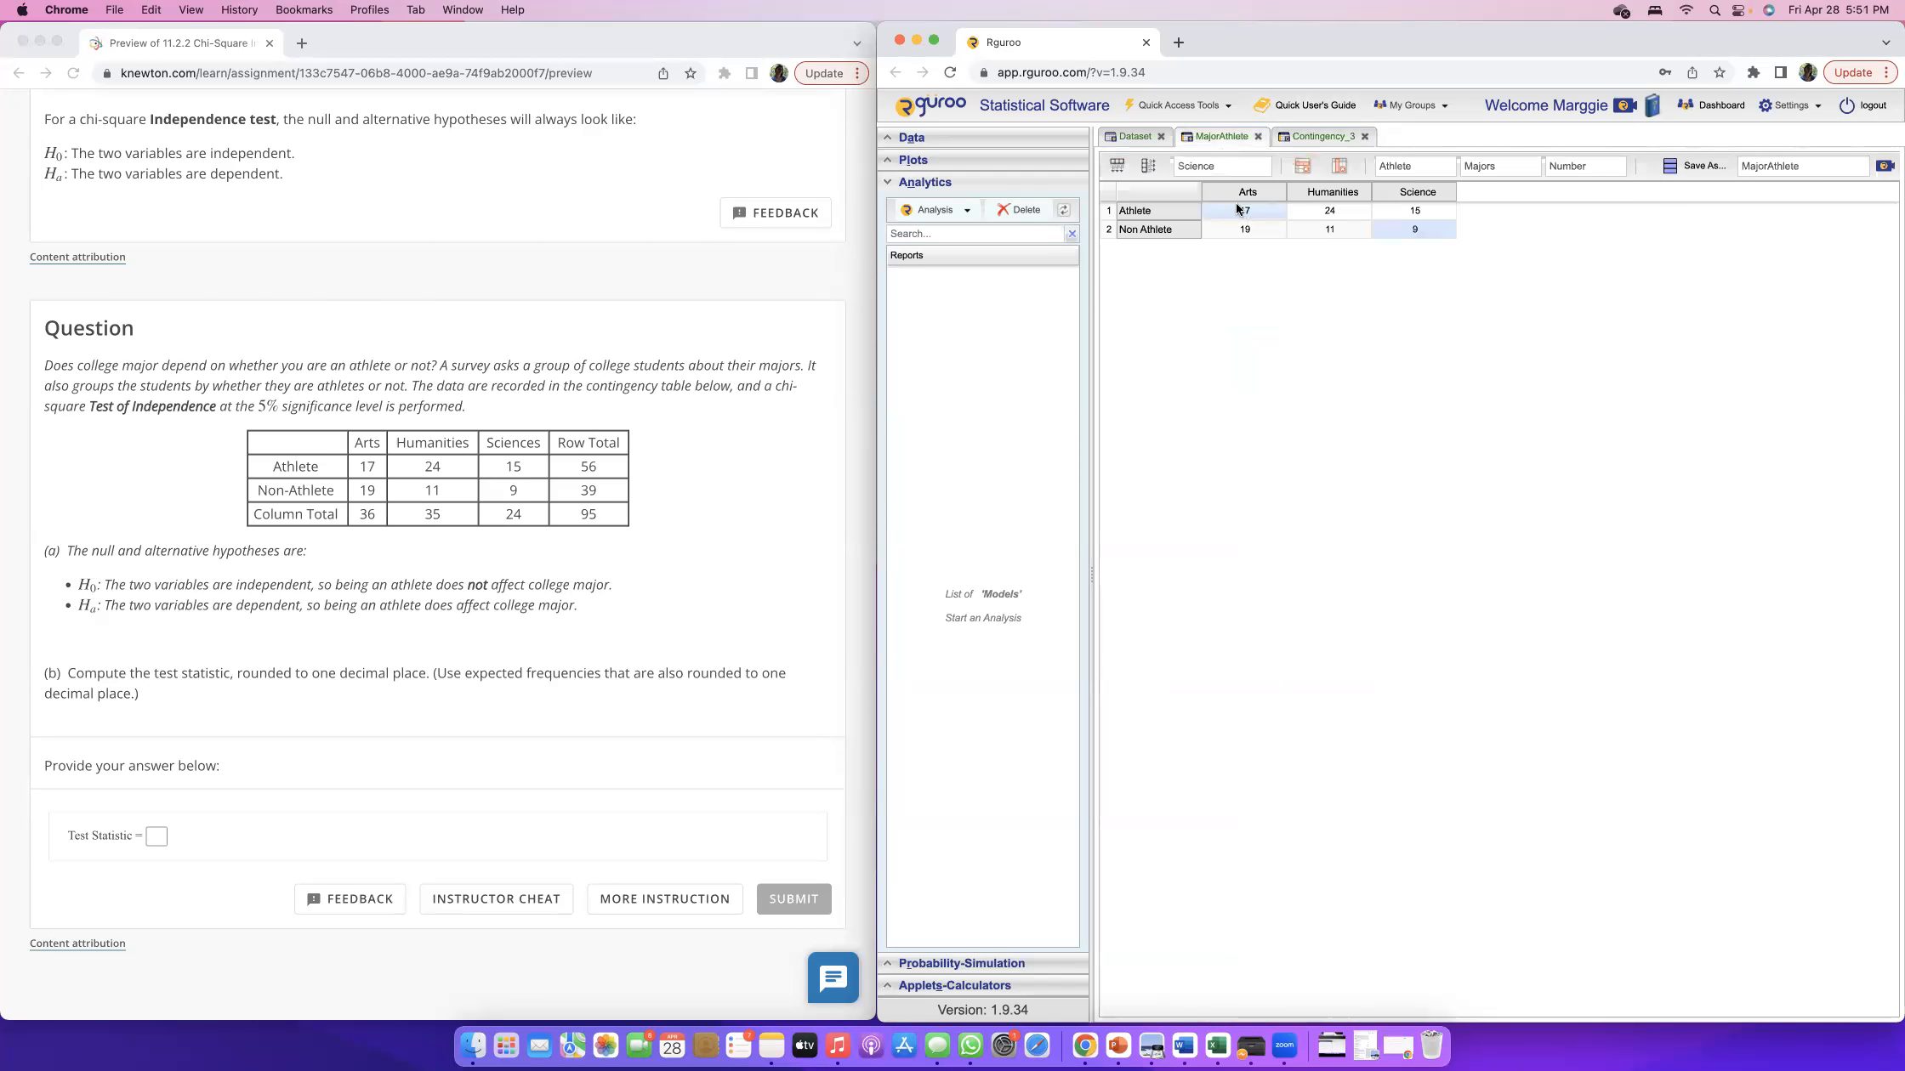
{"action": "left_click", "coordinate": [1558, 166]}
{"action": "left_click", "coordinate": [1596, 165]}
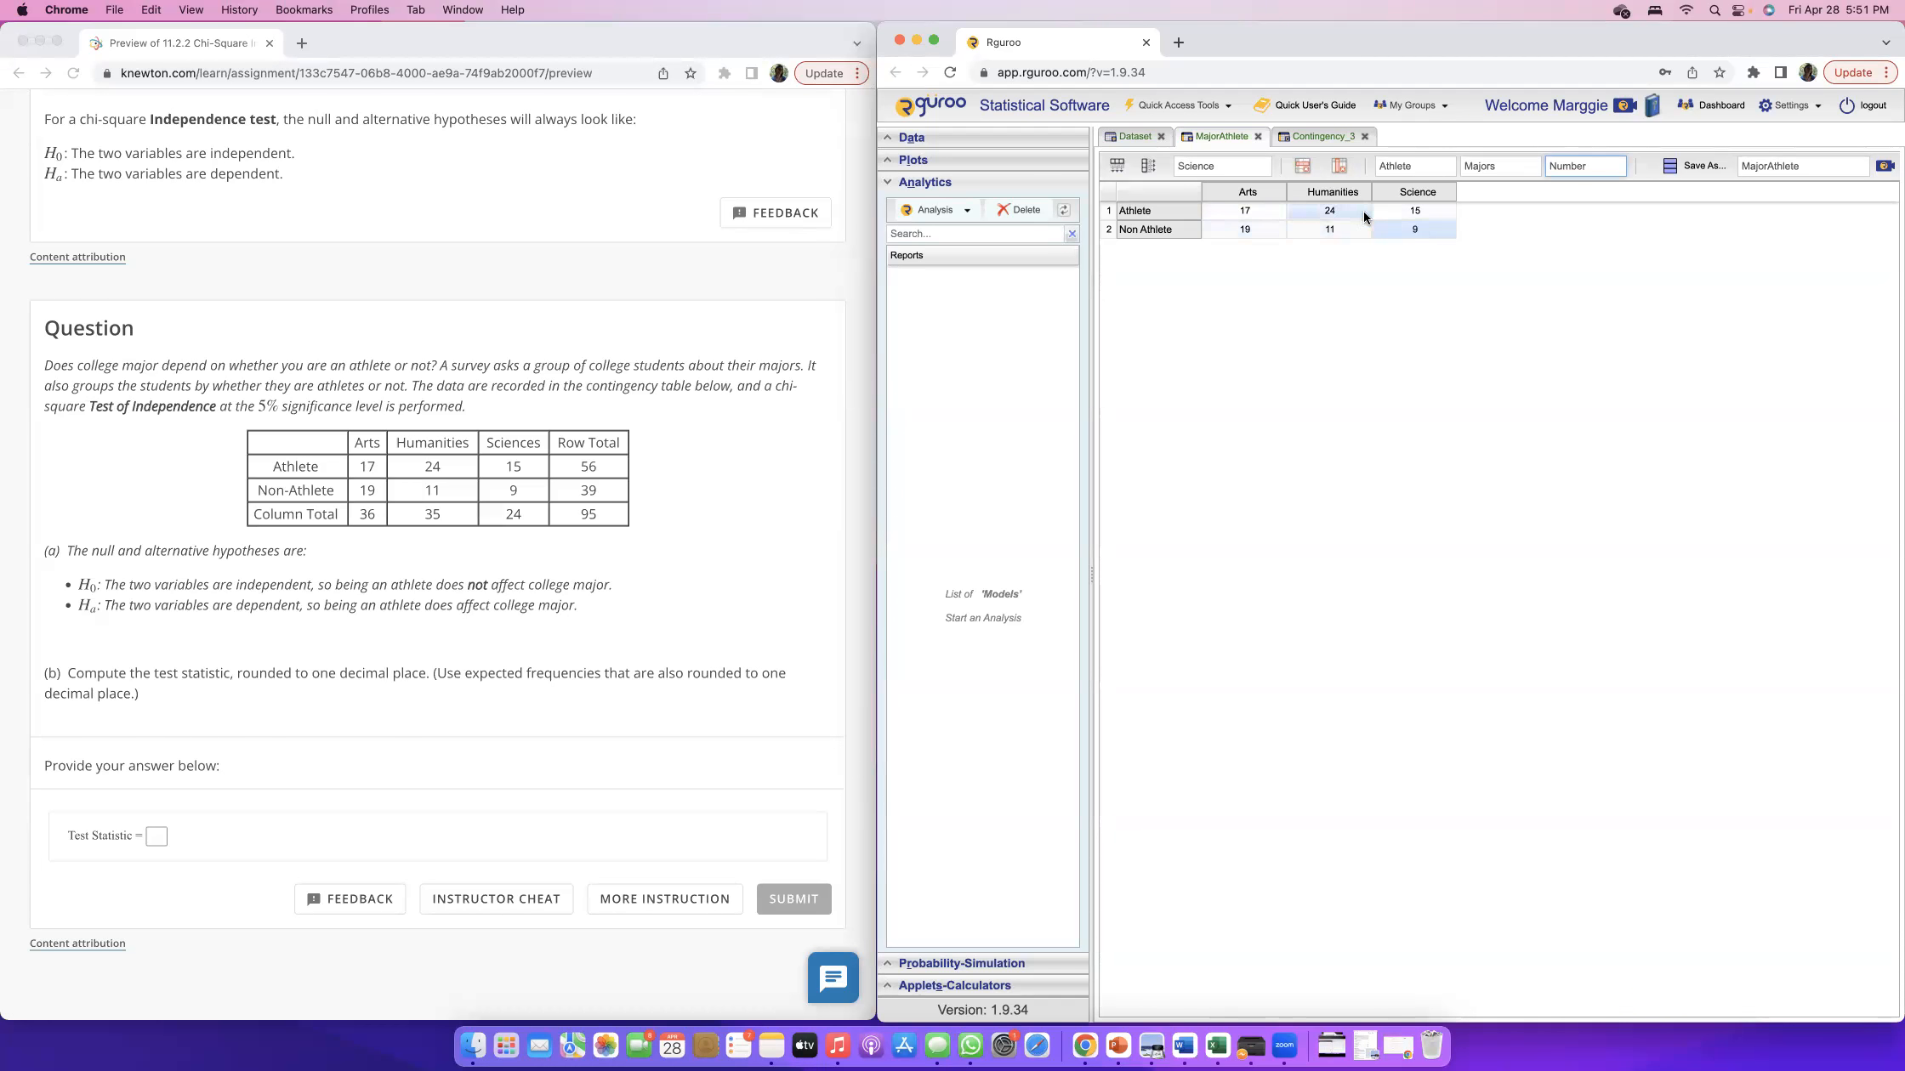
{"action": "left_click", "coordinate": [1322, 136]}
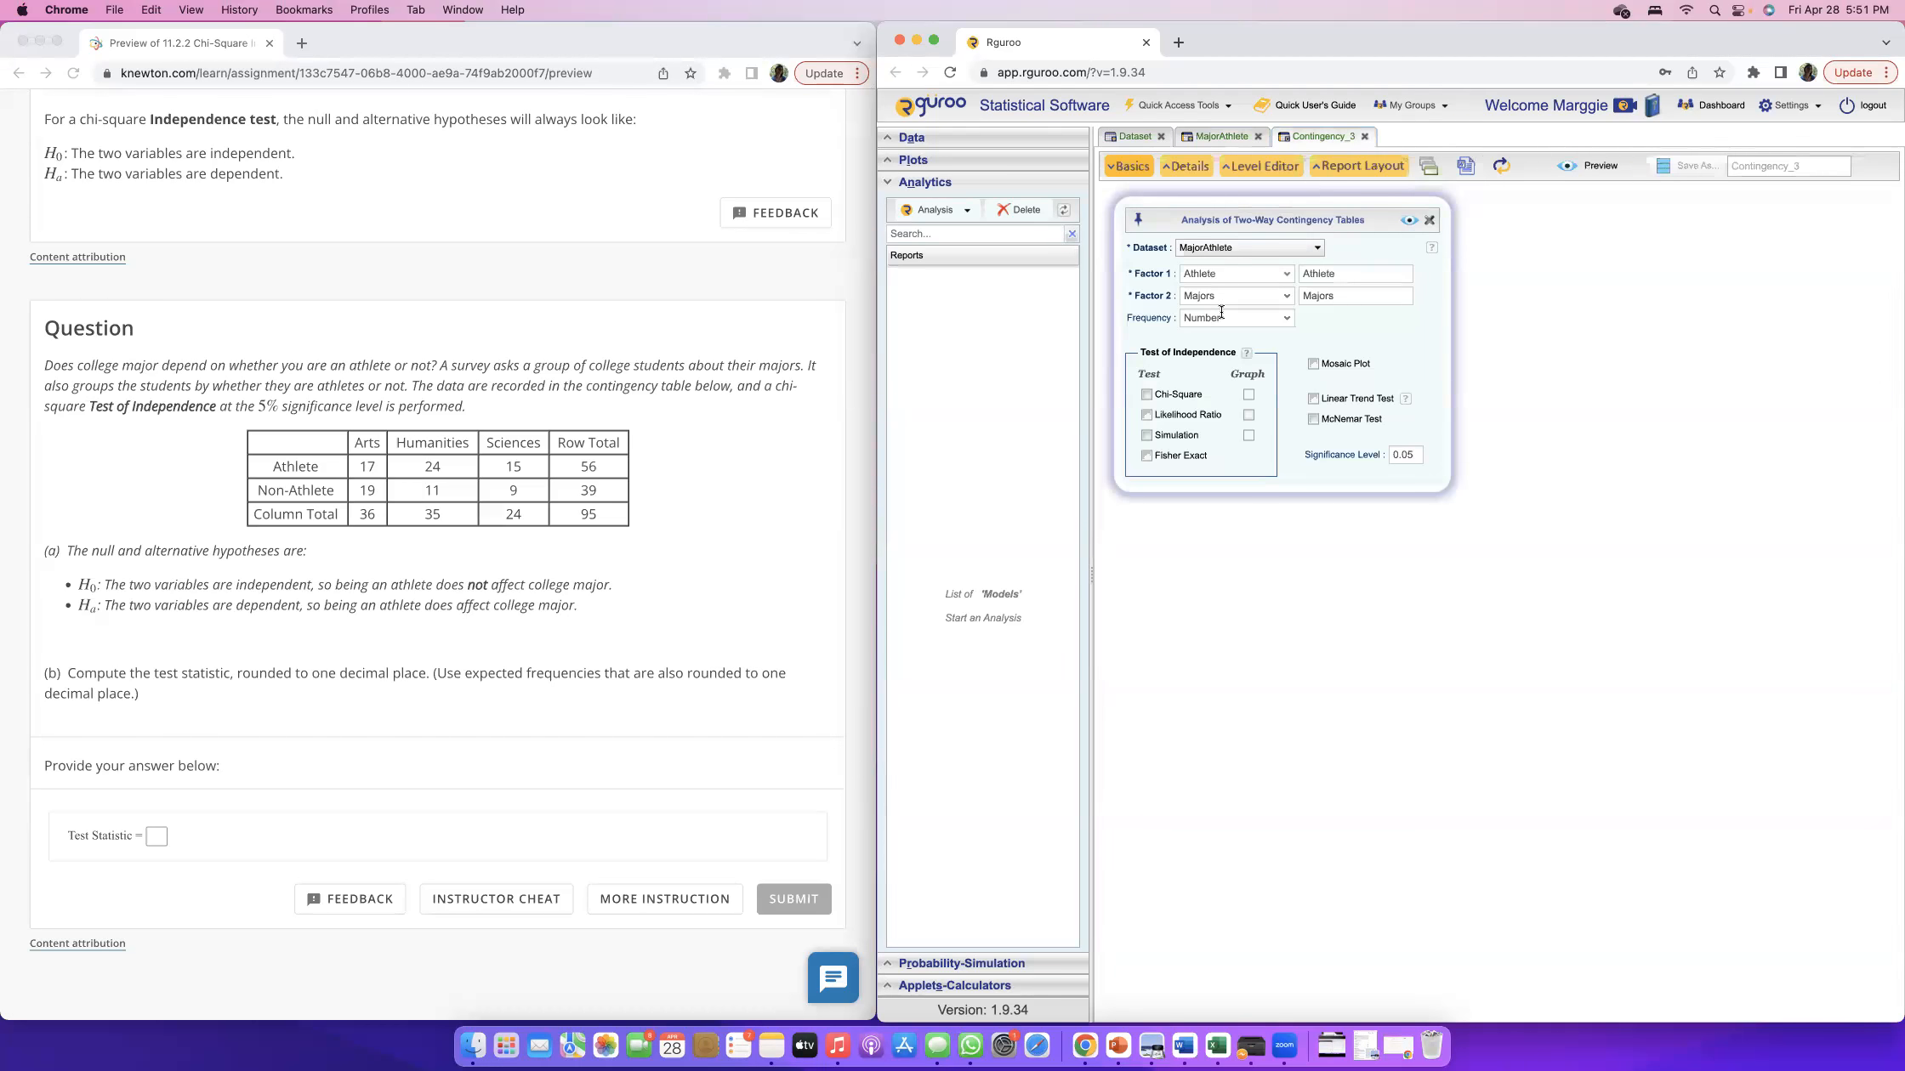
{"action": "left_click", "coordinate": [1207, 136]}
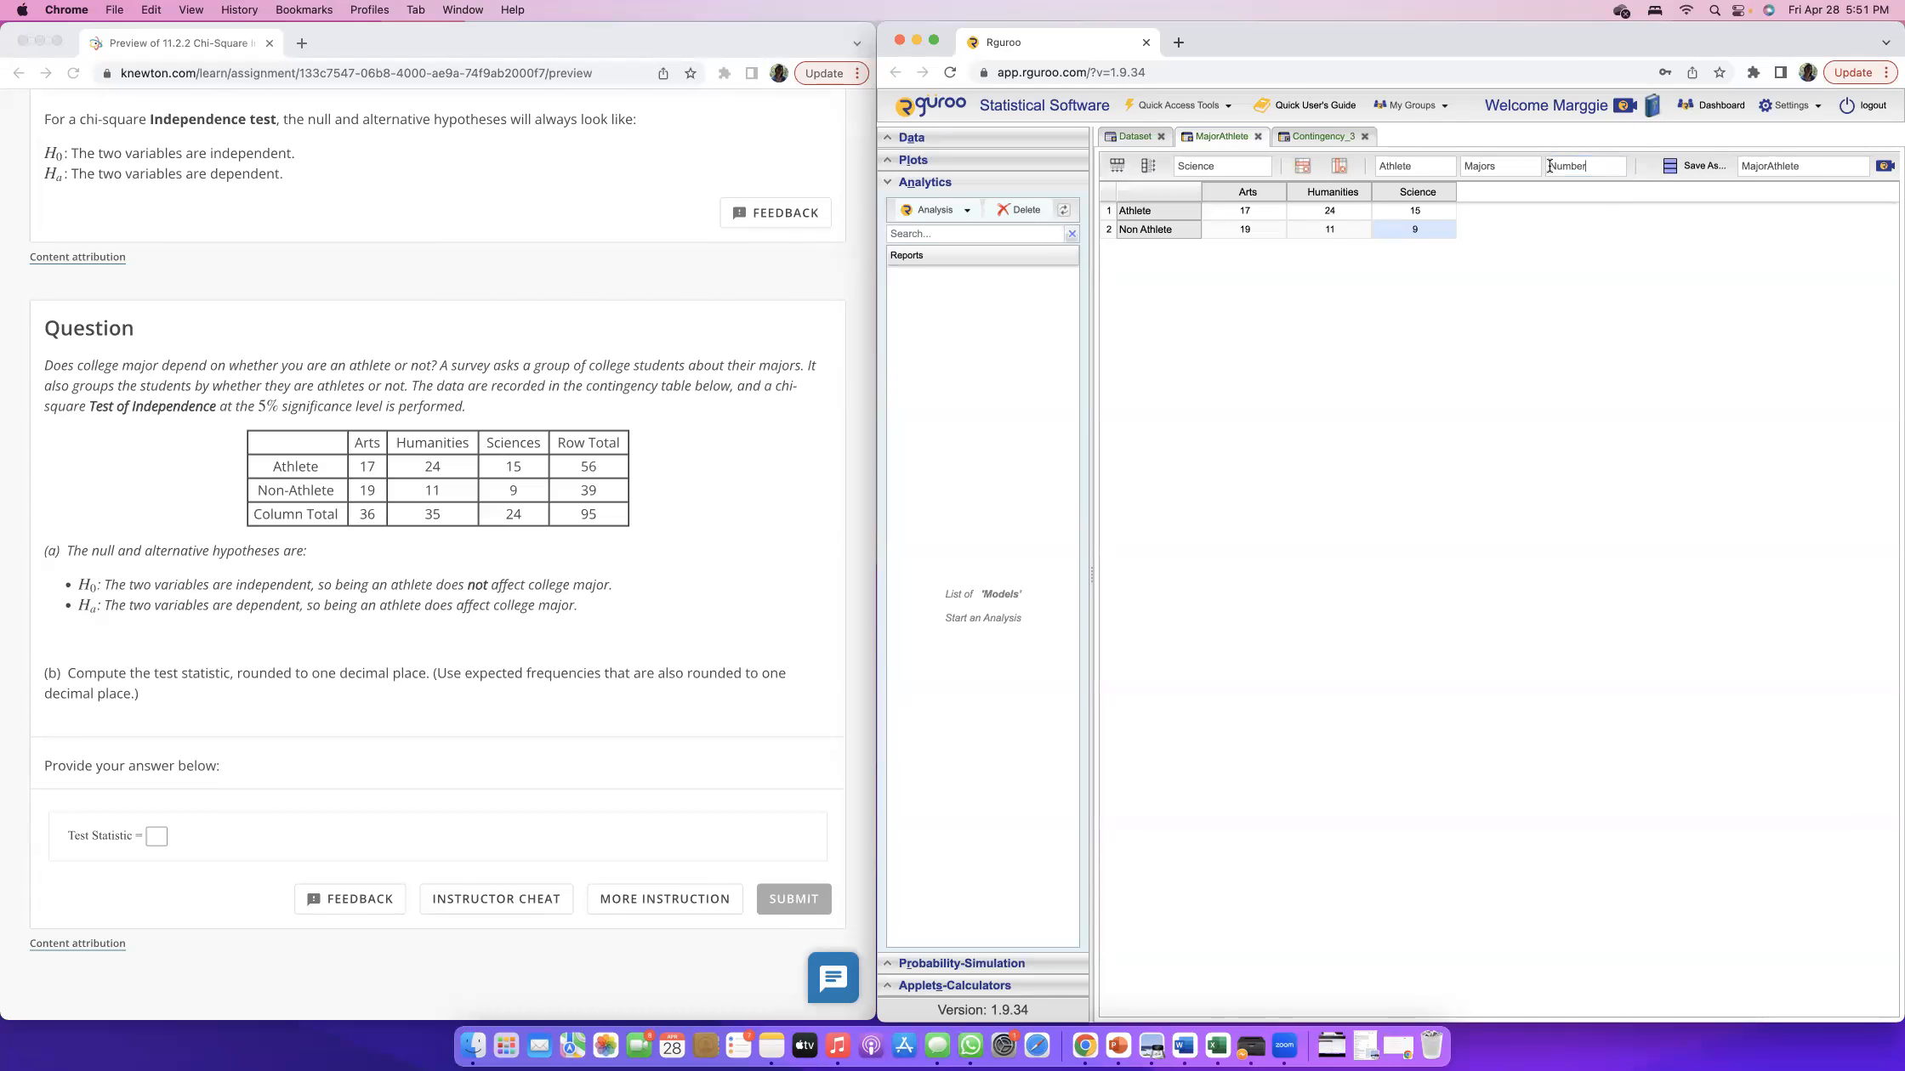
Enable the Chi-Square test of independence with its graph at a 0.05 significance level and preview the report.
{"action": "left_click", "coordinate": [1312, 138]}
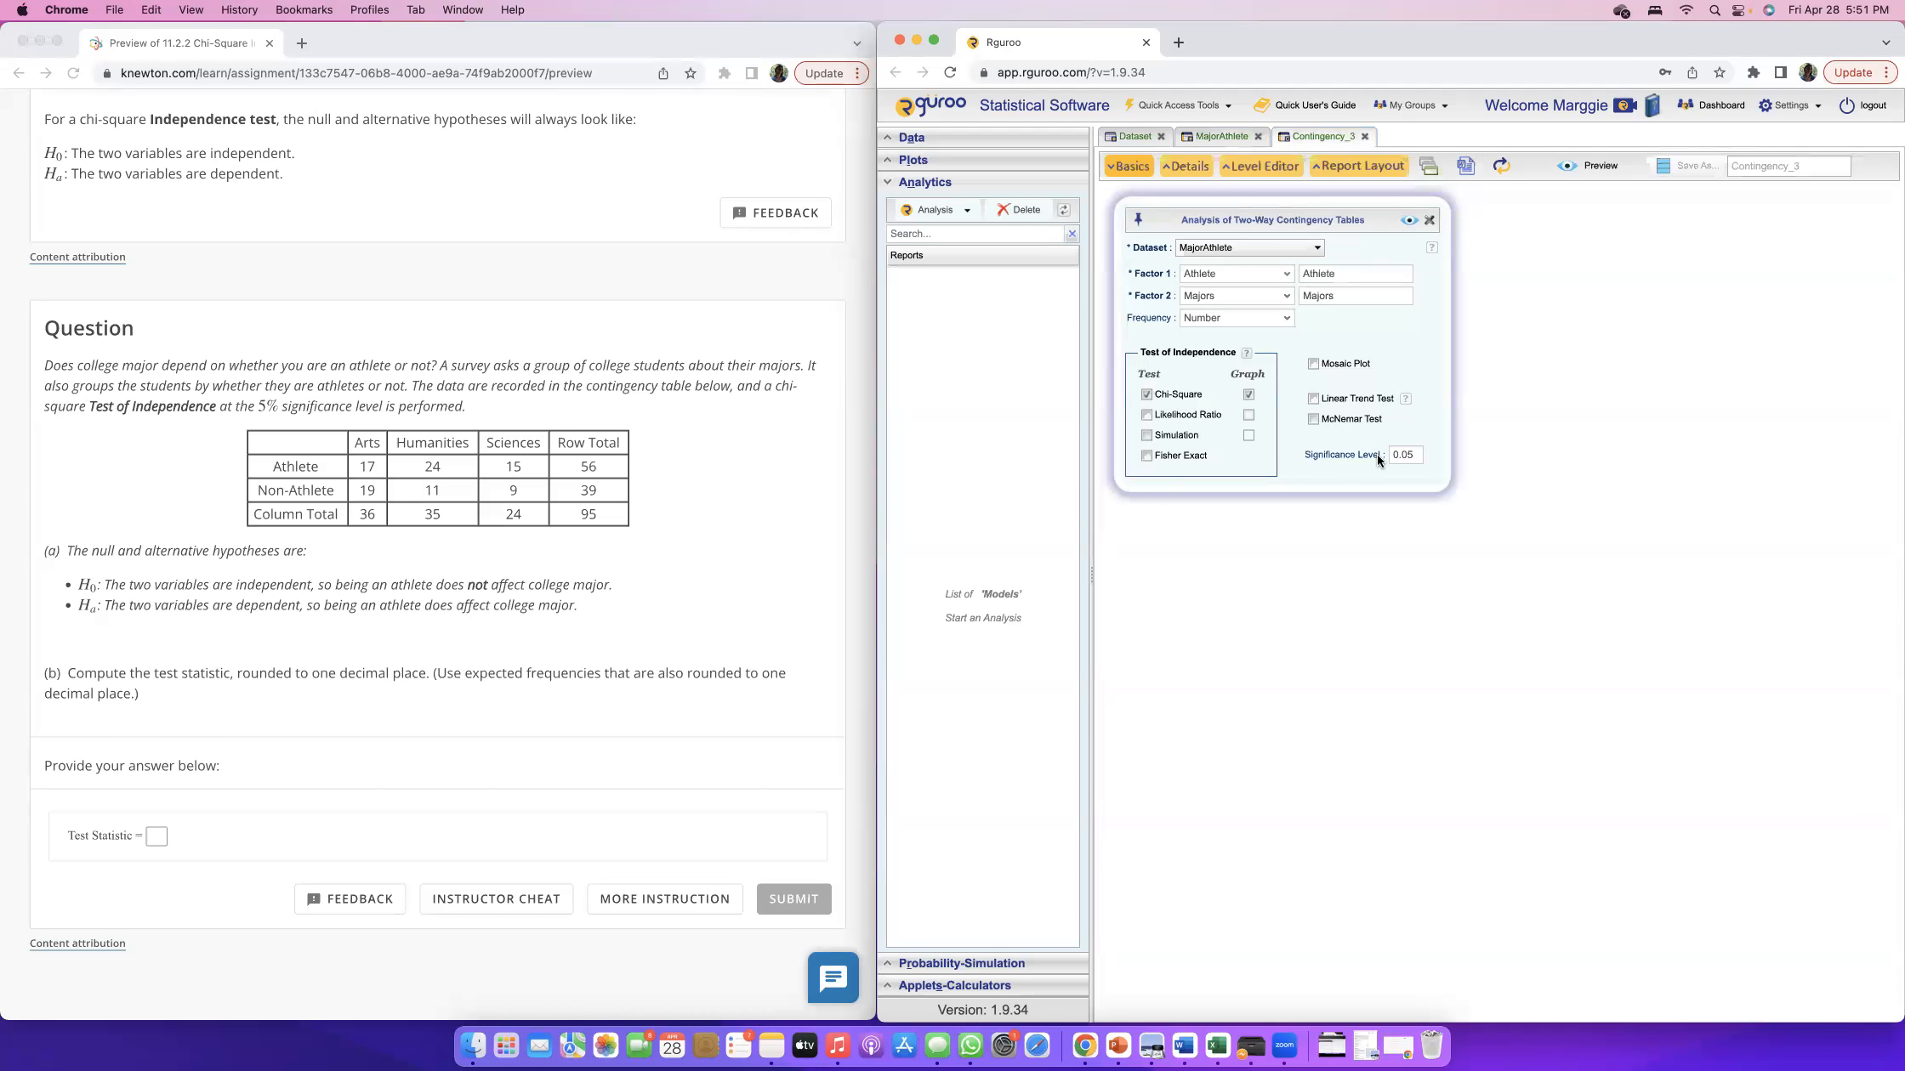
{"action": "left_click", "coordinate": [1412, 453]}
{"action": "left_click", "coordinate": [1409, 220]}
{"action": "scroll", "coordinate": [1490, 412], "scroll_direction": "down", "scroll_amount": 2}
{"action": "scroll", "coordinate": [1472, 402], "scroll_direction": "up", "scroll_amount": 2}
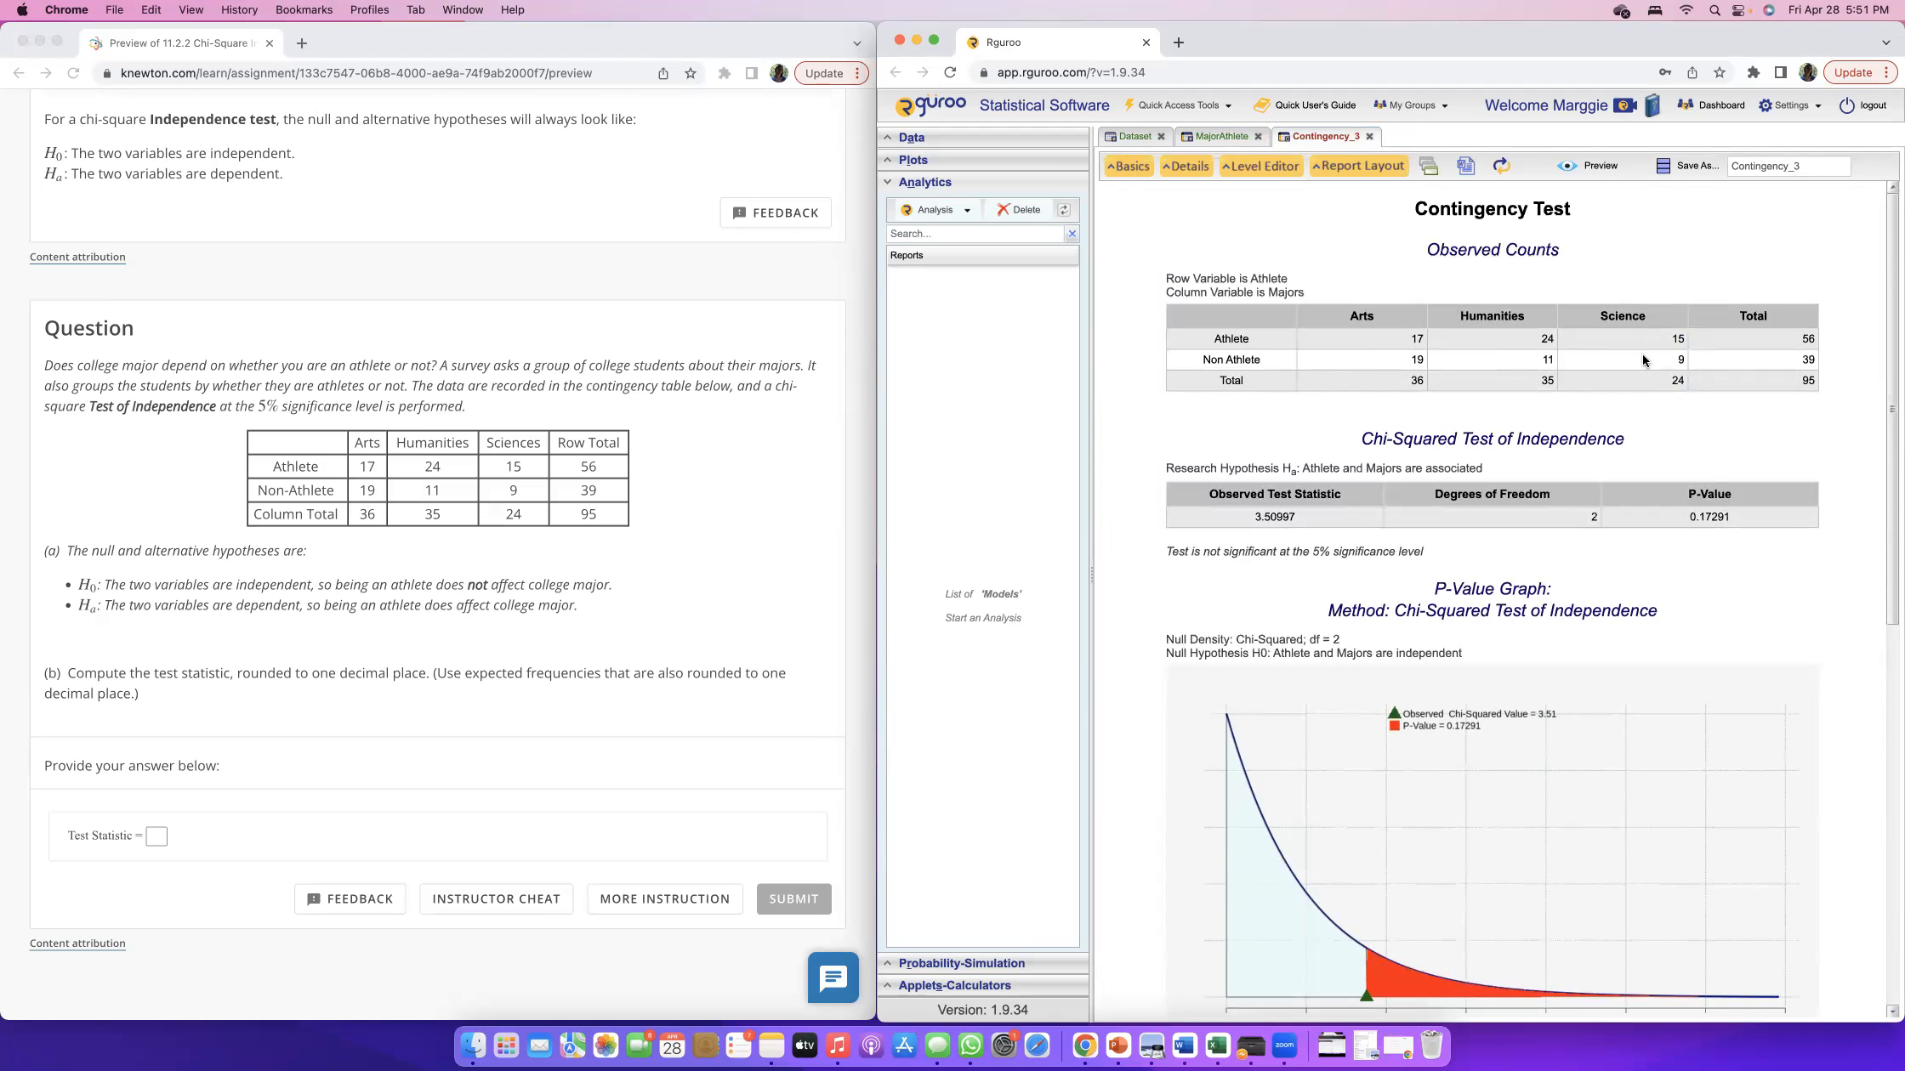
Compare the report's observed counts with the question's contingency table and examine the chi-squared test results.
{"action": "scroll", "coordinate": [1637, 357], "scroll_direction": "down", "scroll_amount": 1}
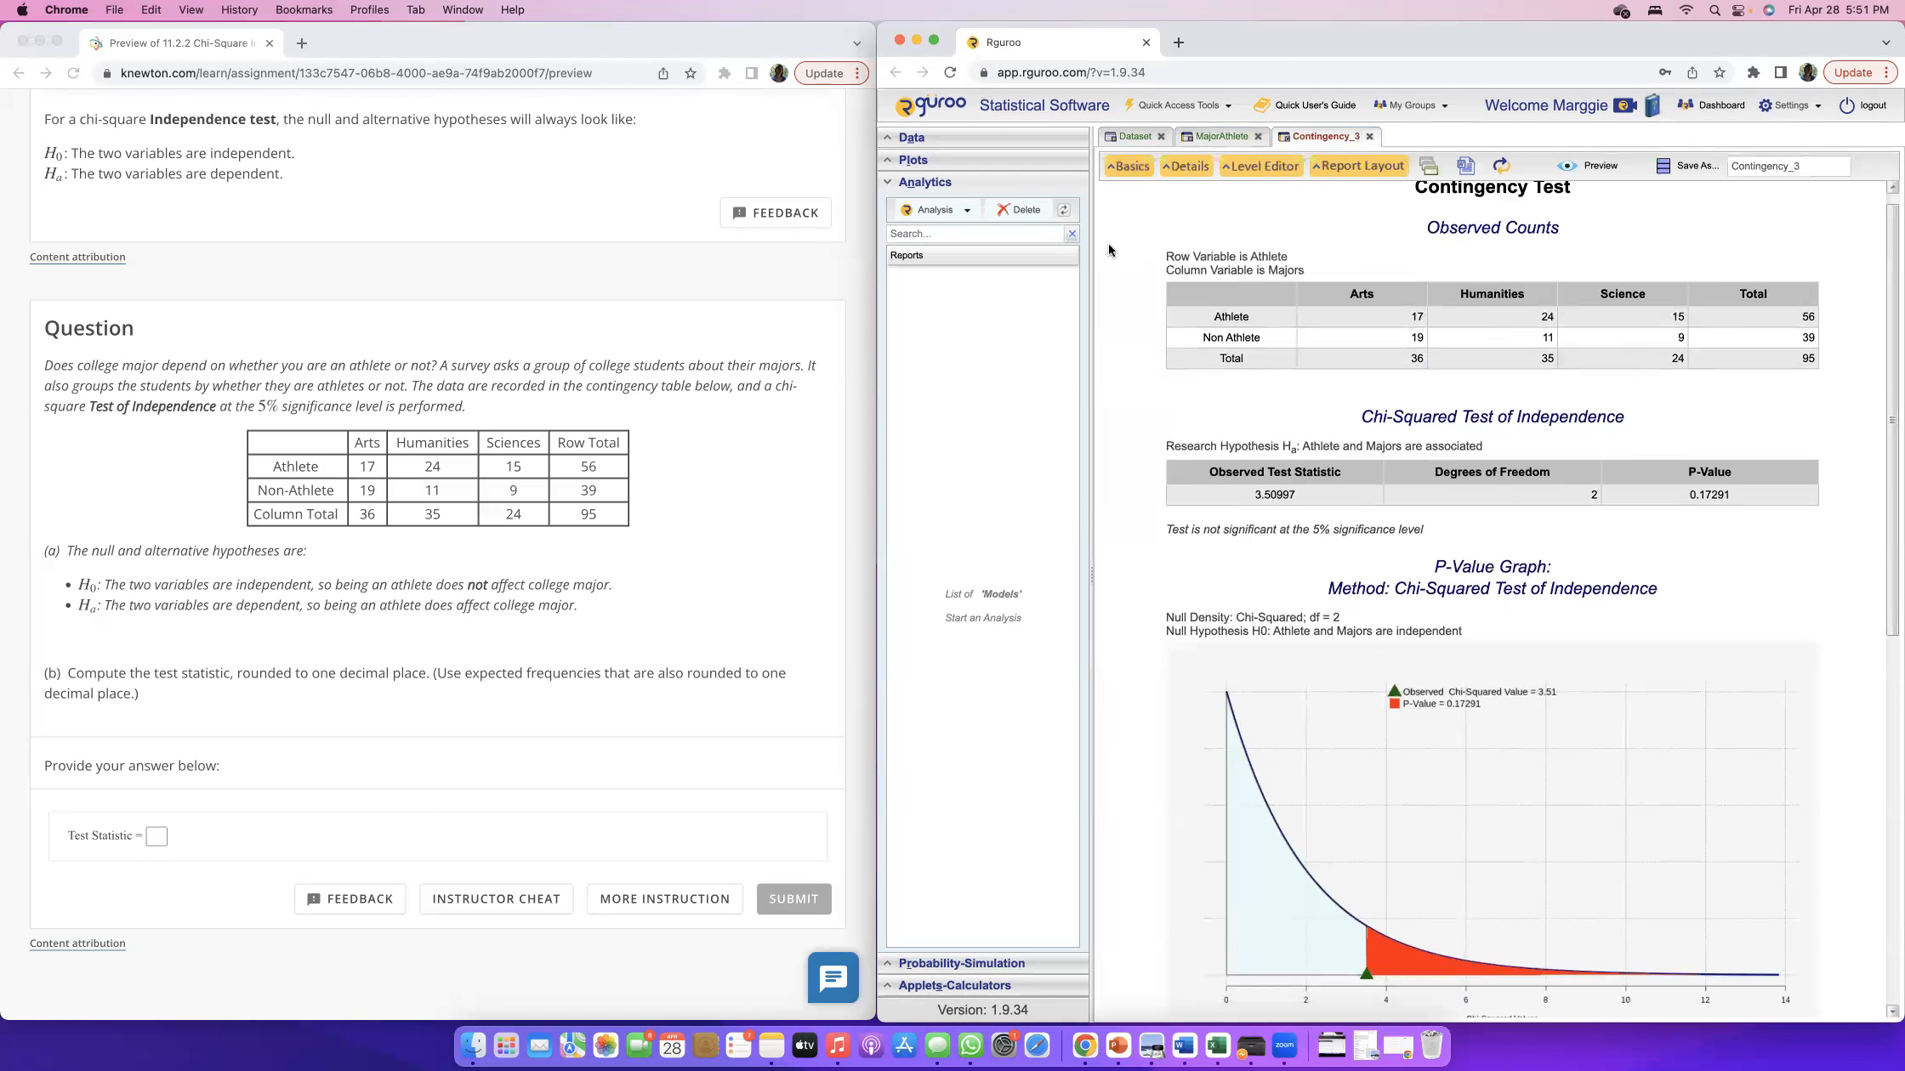
{"action": "scroll", "coordinate": [1473, 353], "scroll_direction": "up", "scroll_amount": 1}
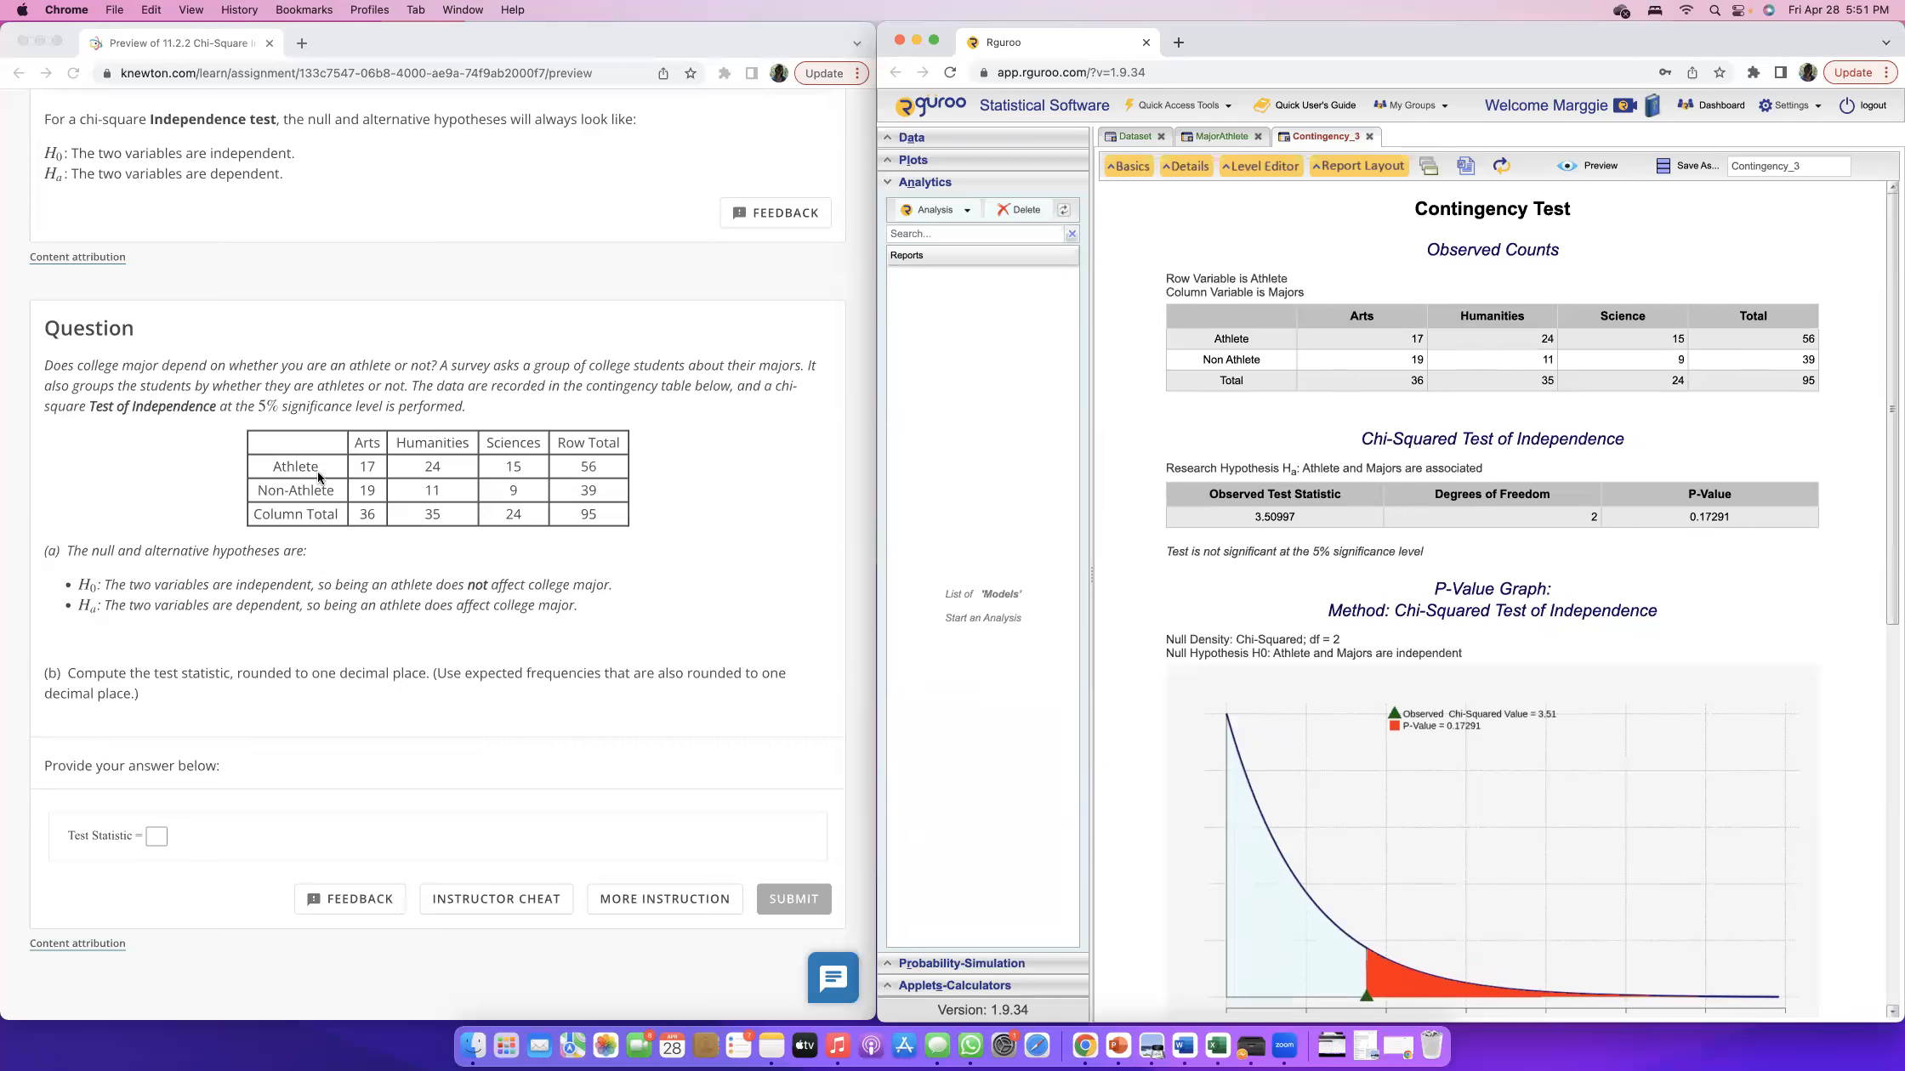
{"action": "left_click", "coordinate": [294, 445]}
{"action": "left_click_drag", "start_coordinate": [293, 444], "coordinate": [599, 522]}
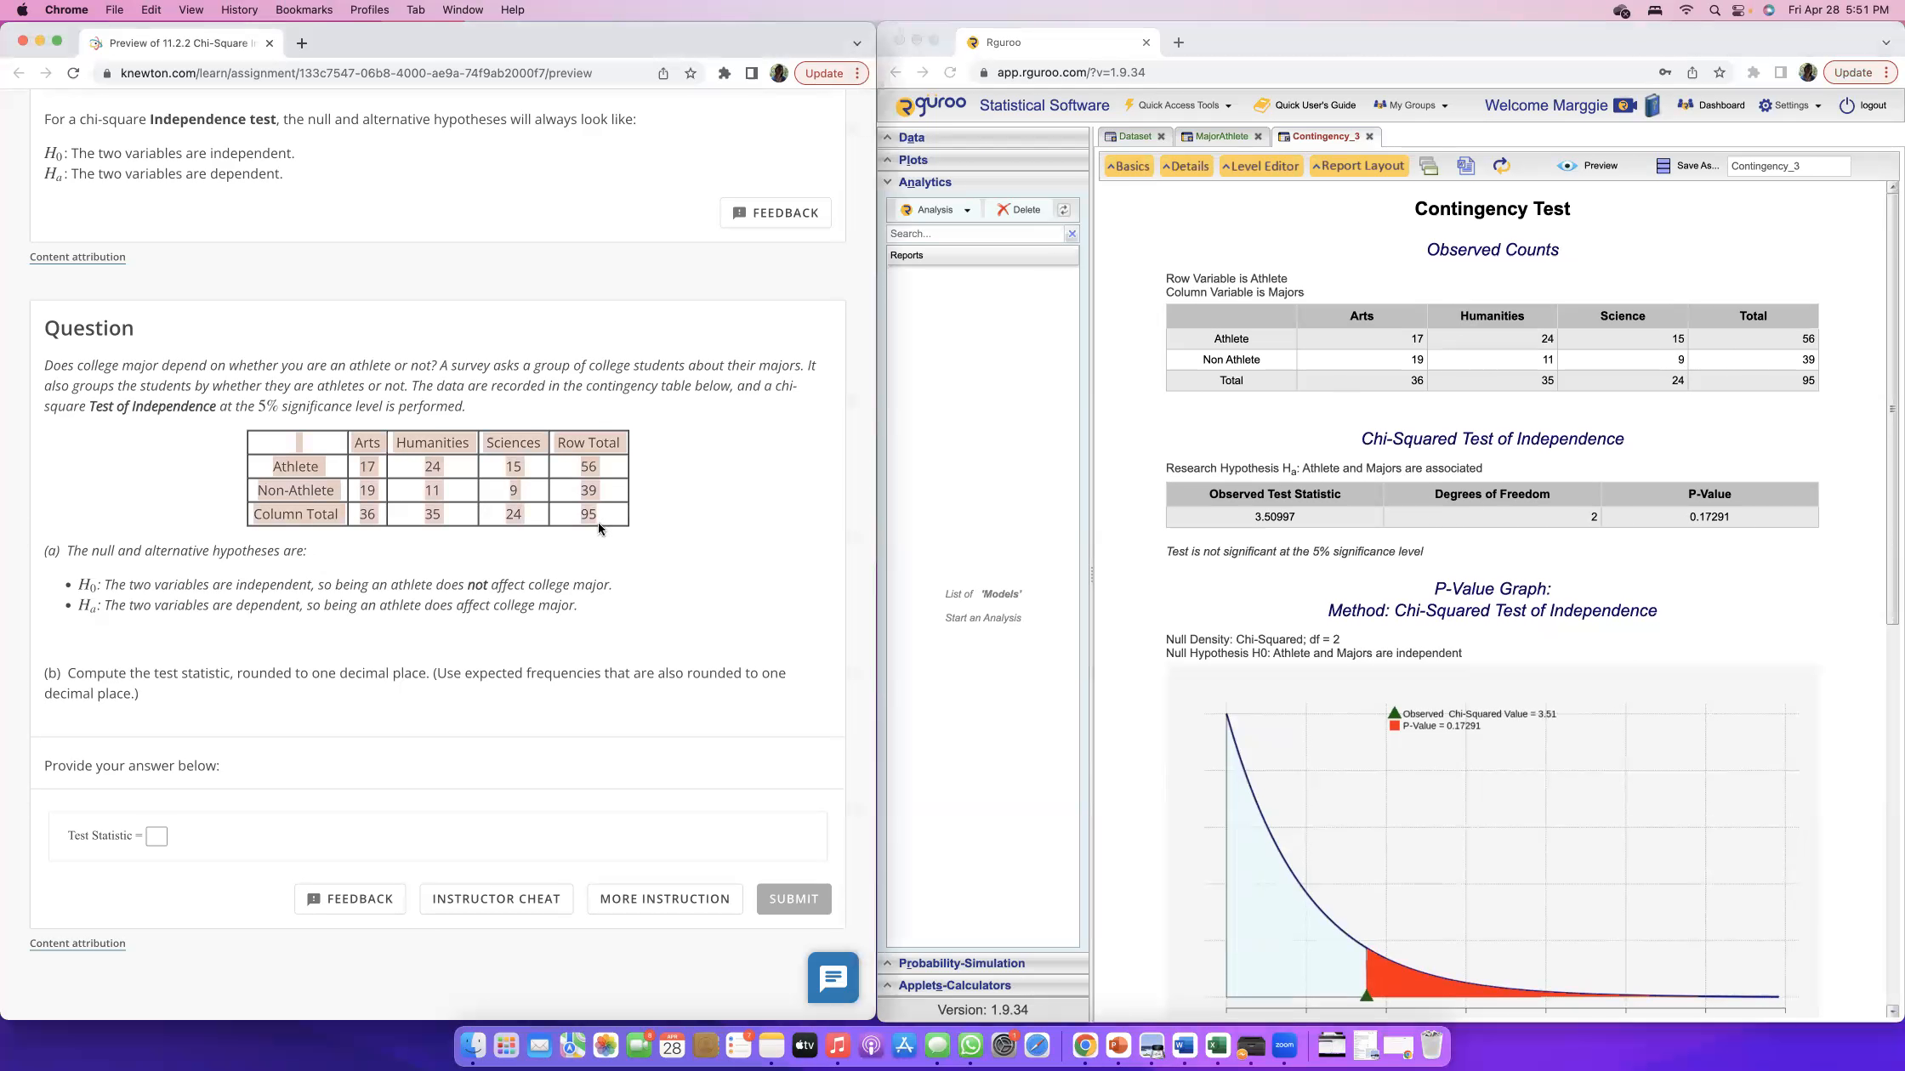
{"action": "left_click", "coordinate": [1342, 338]}
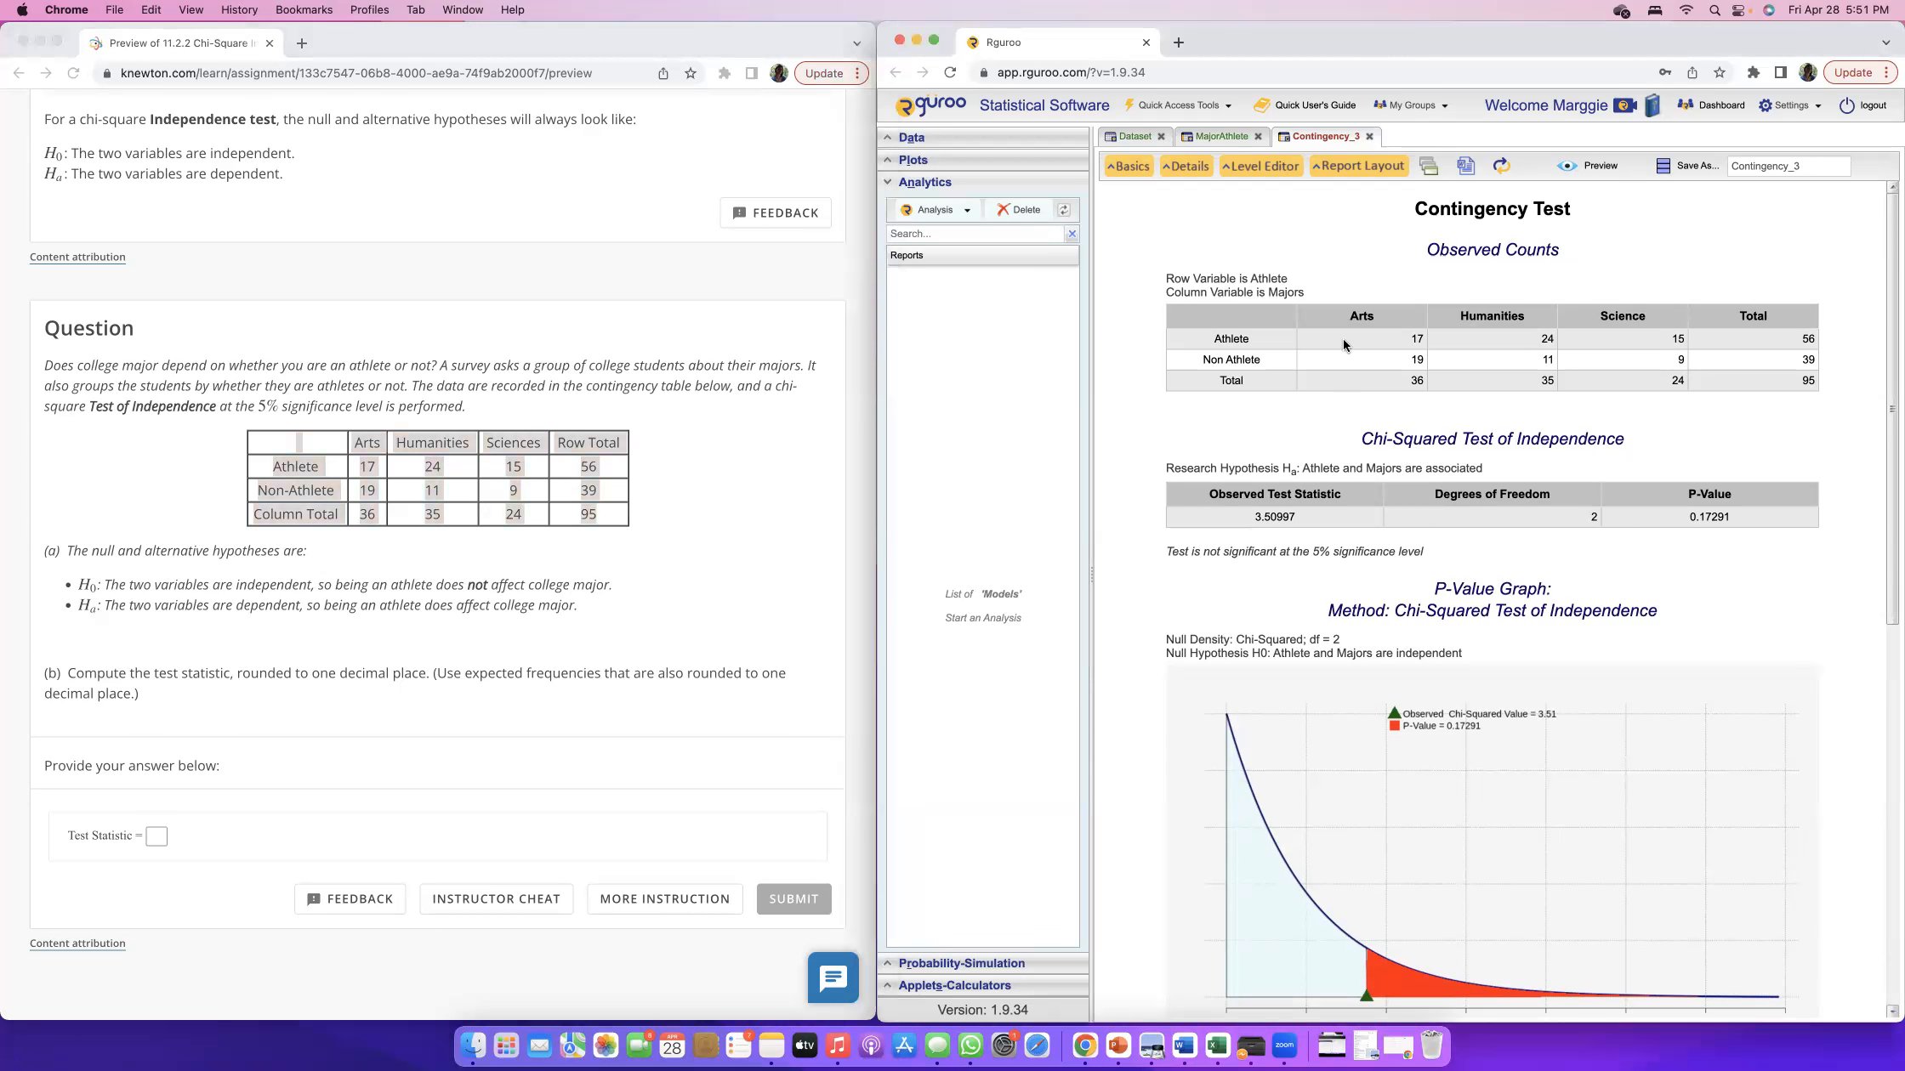
{"action": "left_click", "coordinate": [1223, 136]}
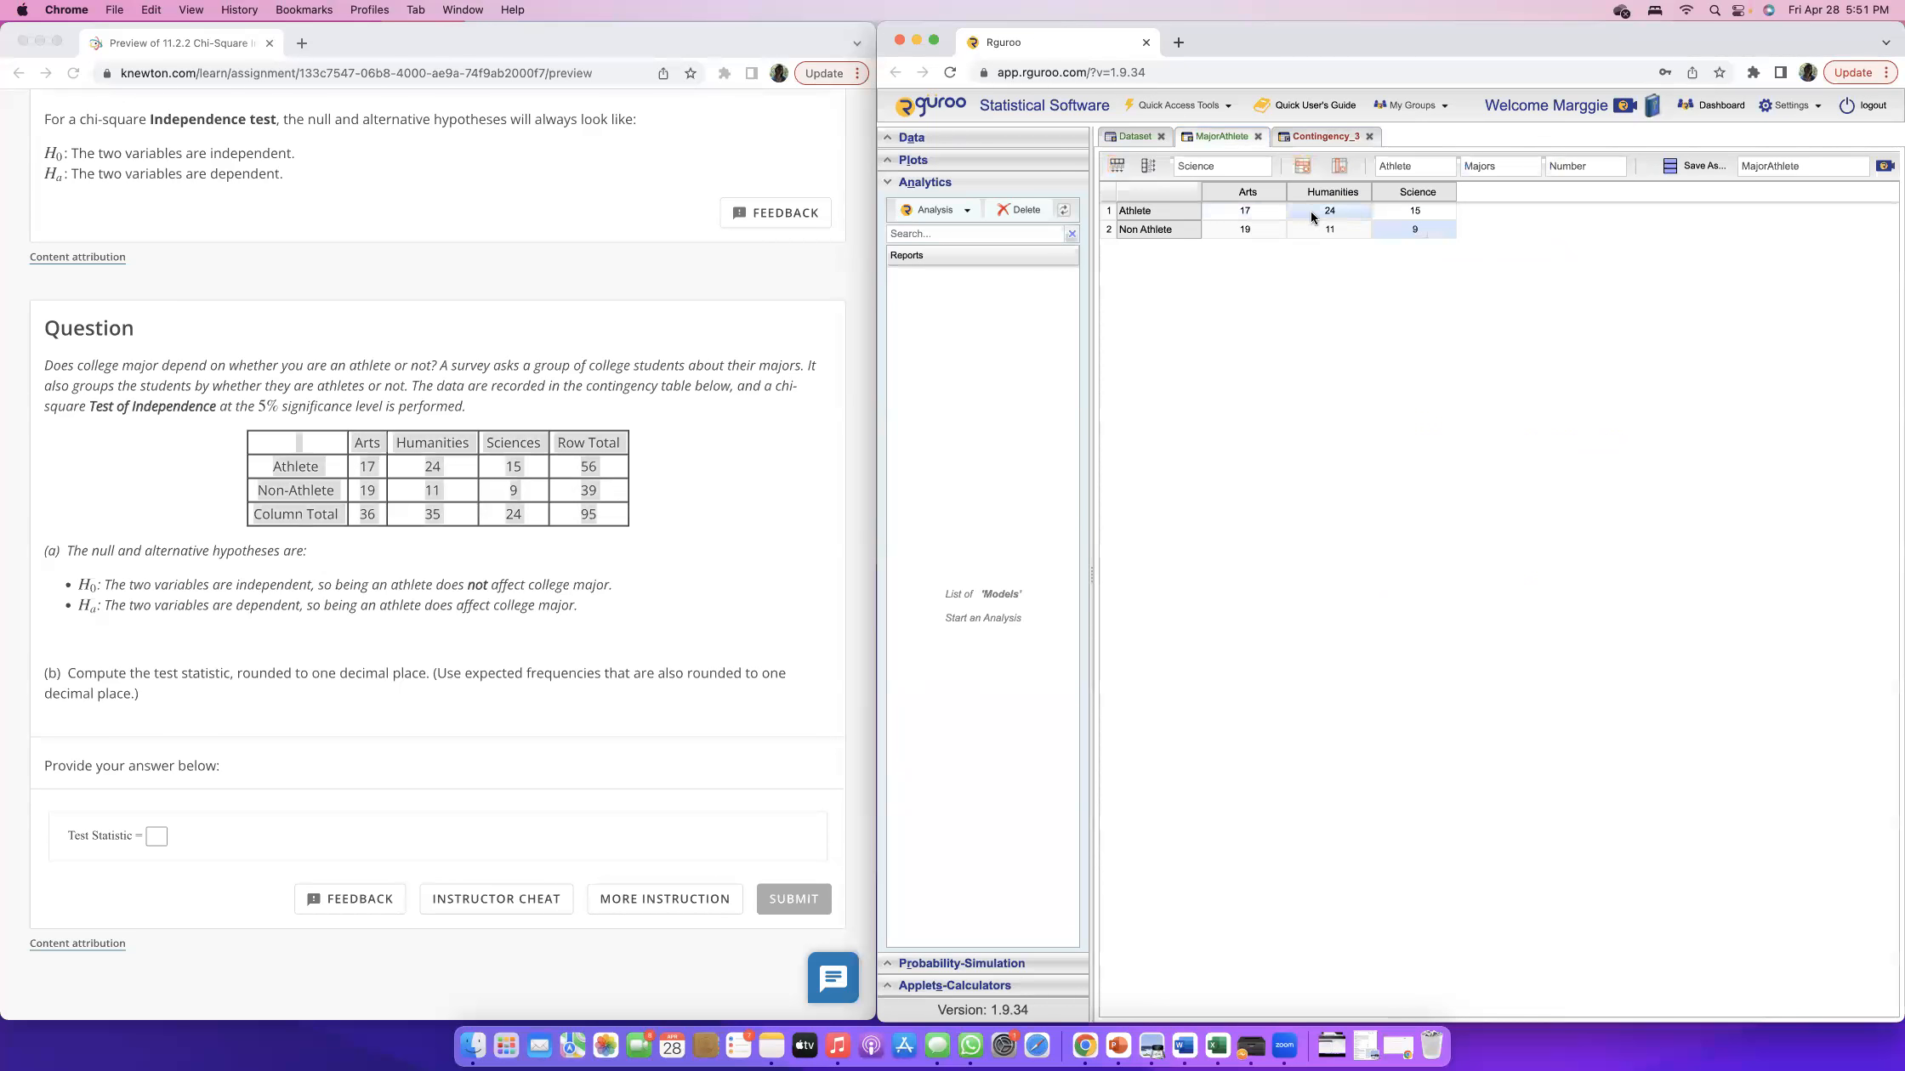
{"action": "left_click", "coordinate": [1311, 139]}
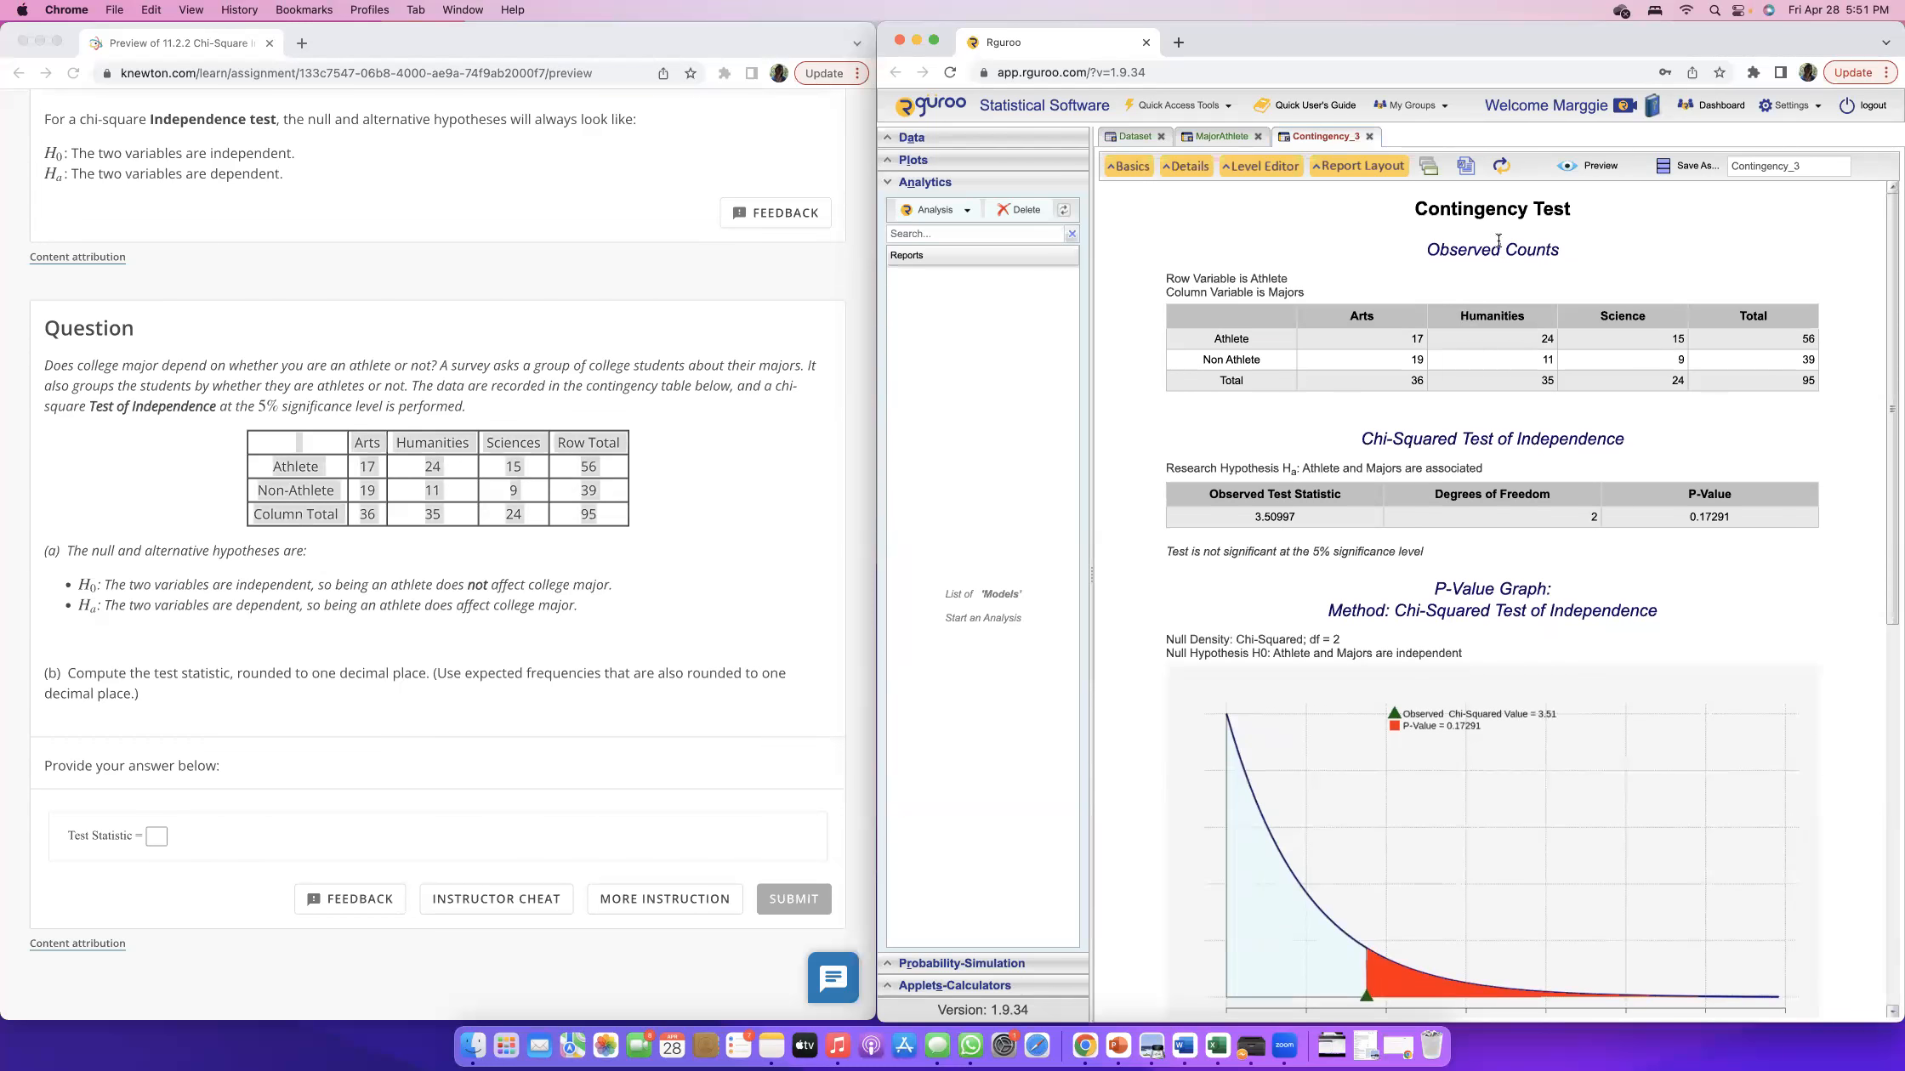
{"action": "left_click_drag", "start_coordinate": [1358, 438], "coordinate": [1628, 433]}
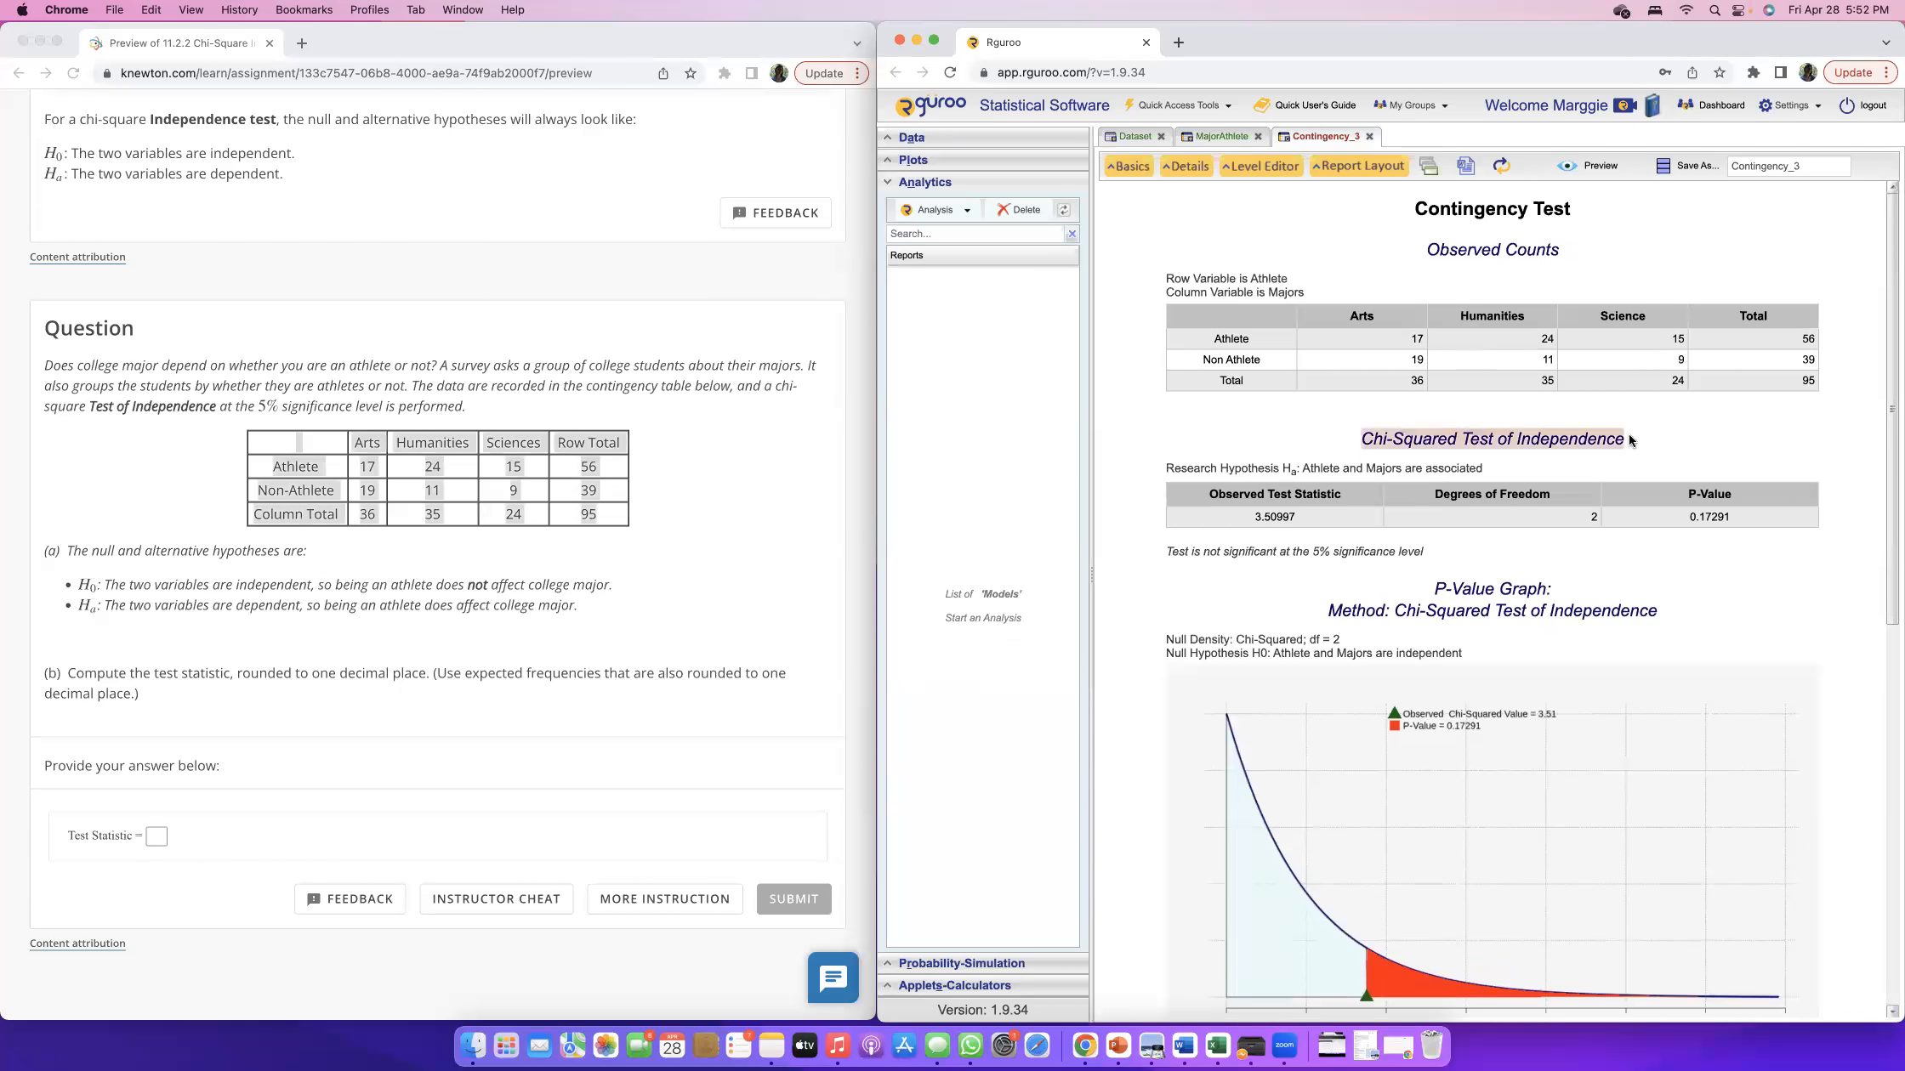
{"action": "scroll", "coordinate": [1248, 309], "scroll_direction": "down", "scroll_amount": 3}
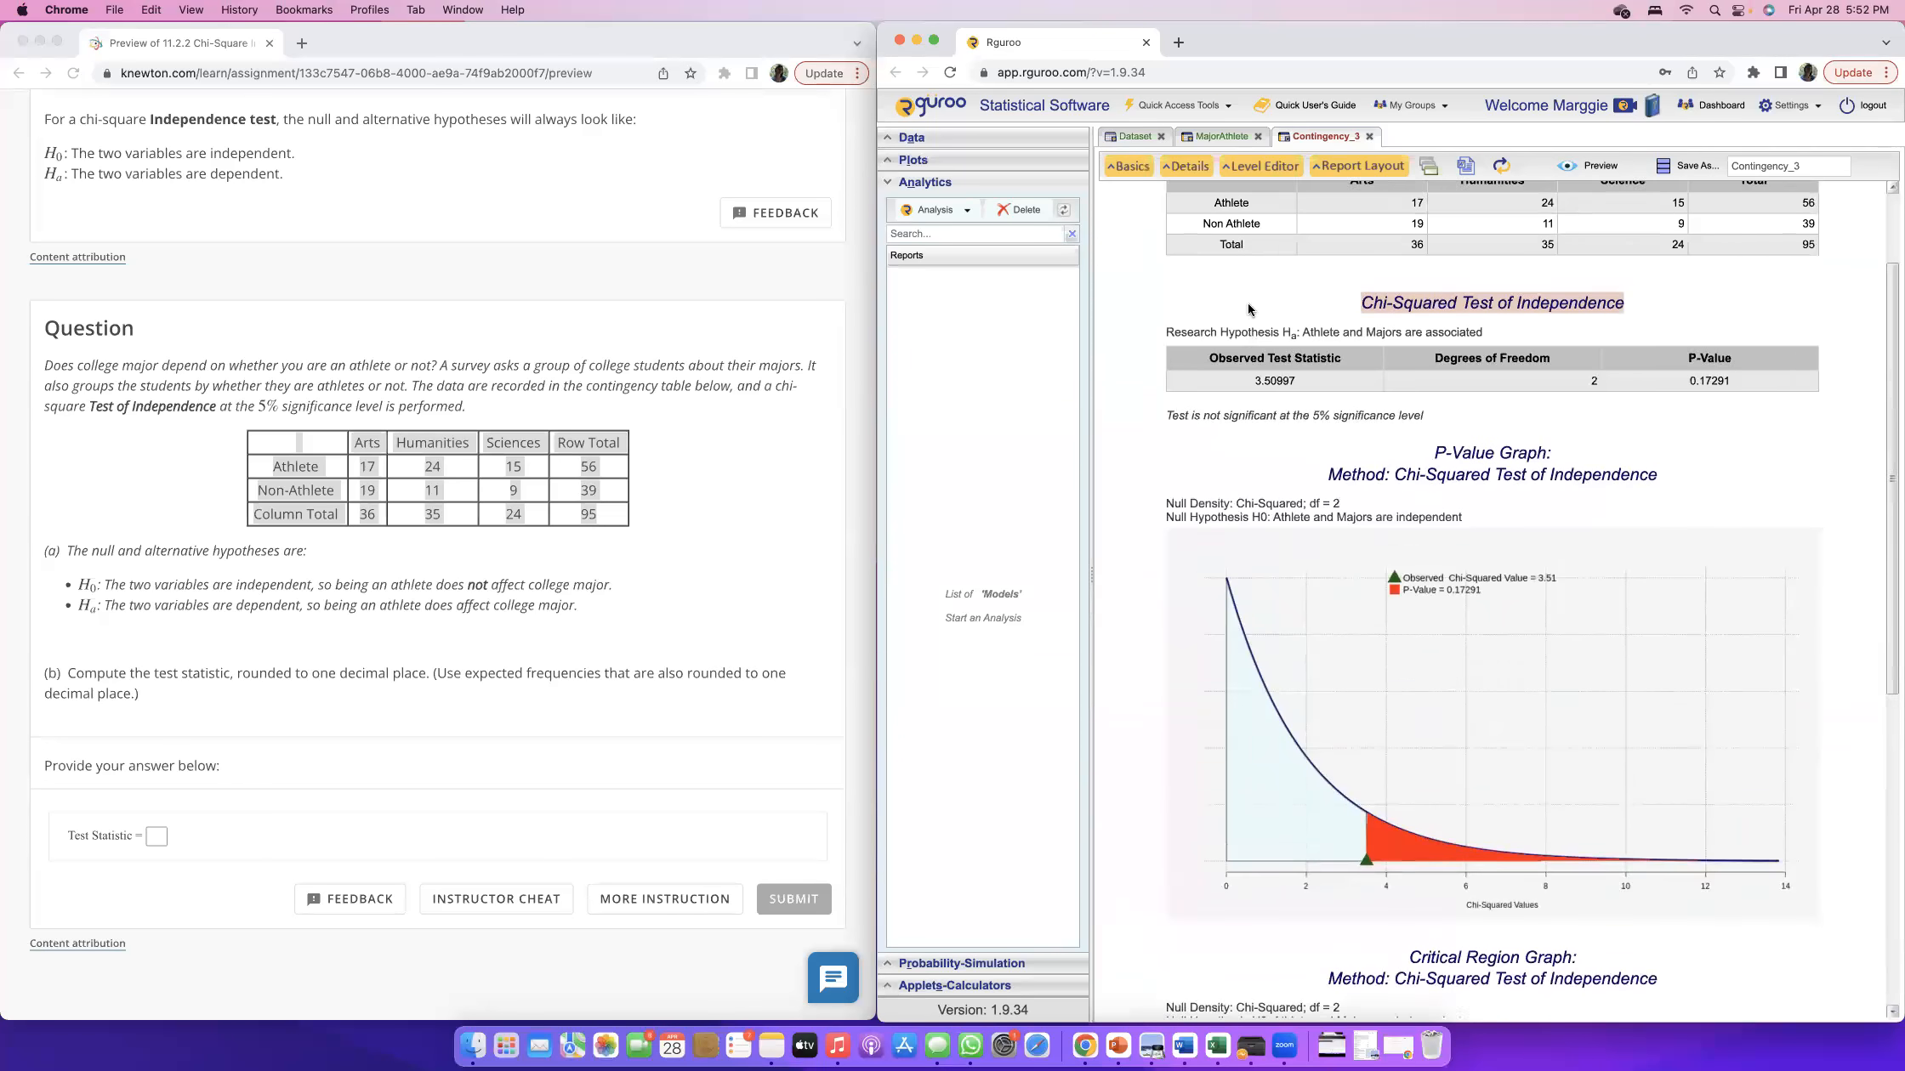
{"action": "scroll", "coordinate": [1248, 309], "scroll_direction": "up", "scroll_amount": 2}
Answer part (b) with a test statistic of 3.5, rounded to one decimal place, and submit it.
{"action": "left_click", "coordinate": [158, 842]}
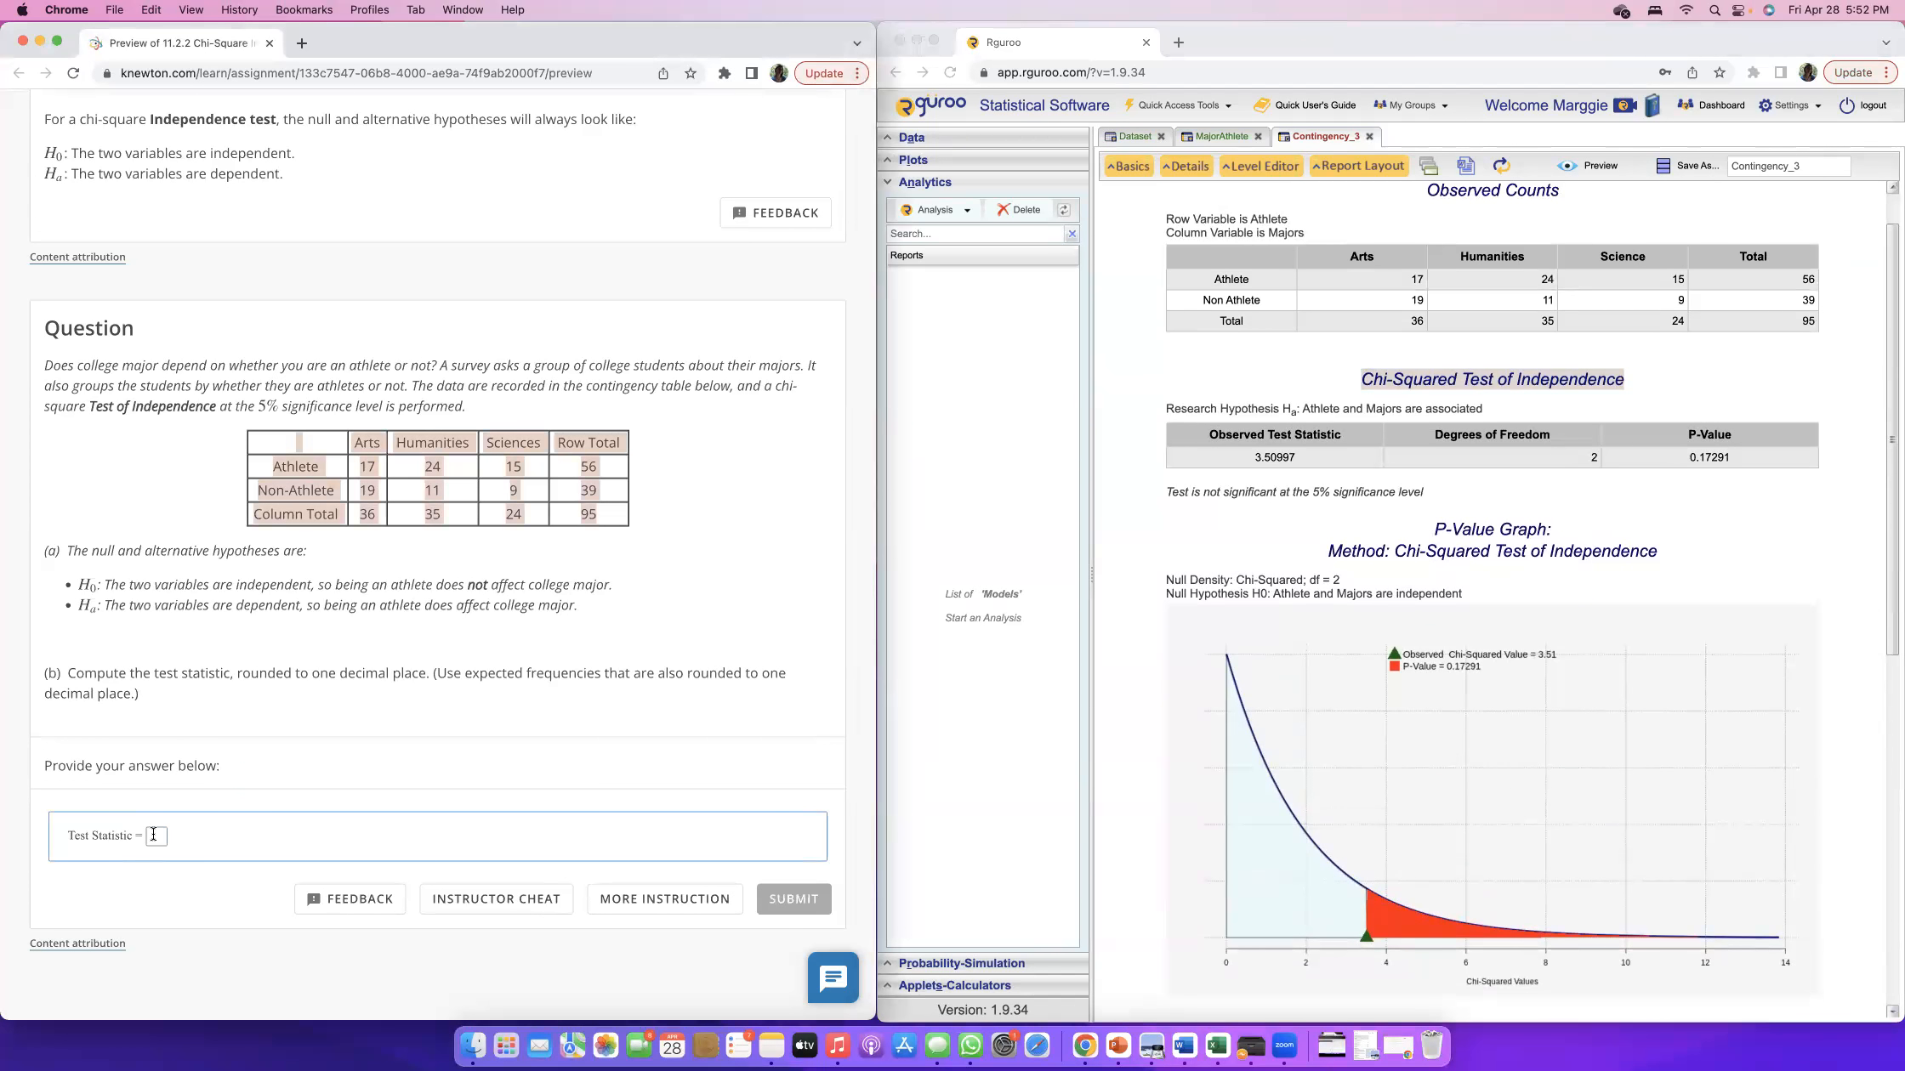
{"action": "left_click", "coordinate": [154, 835]}
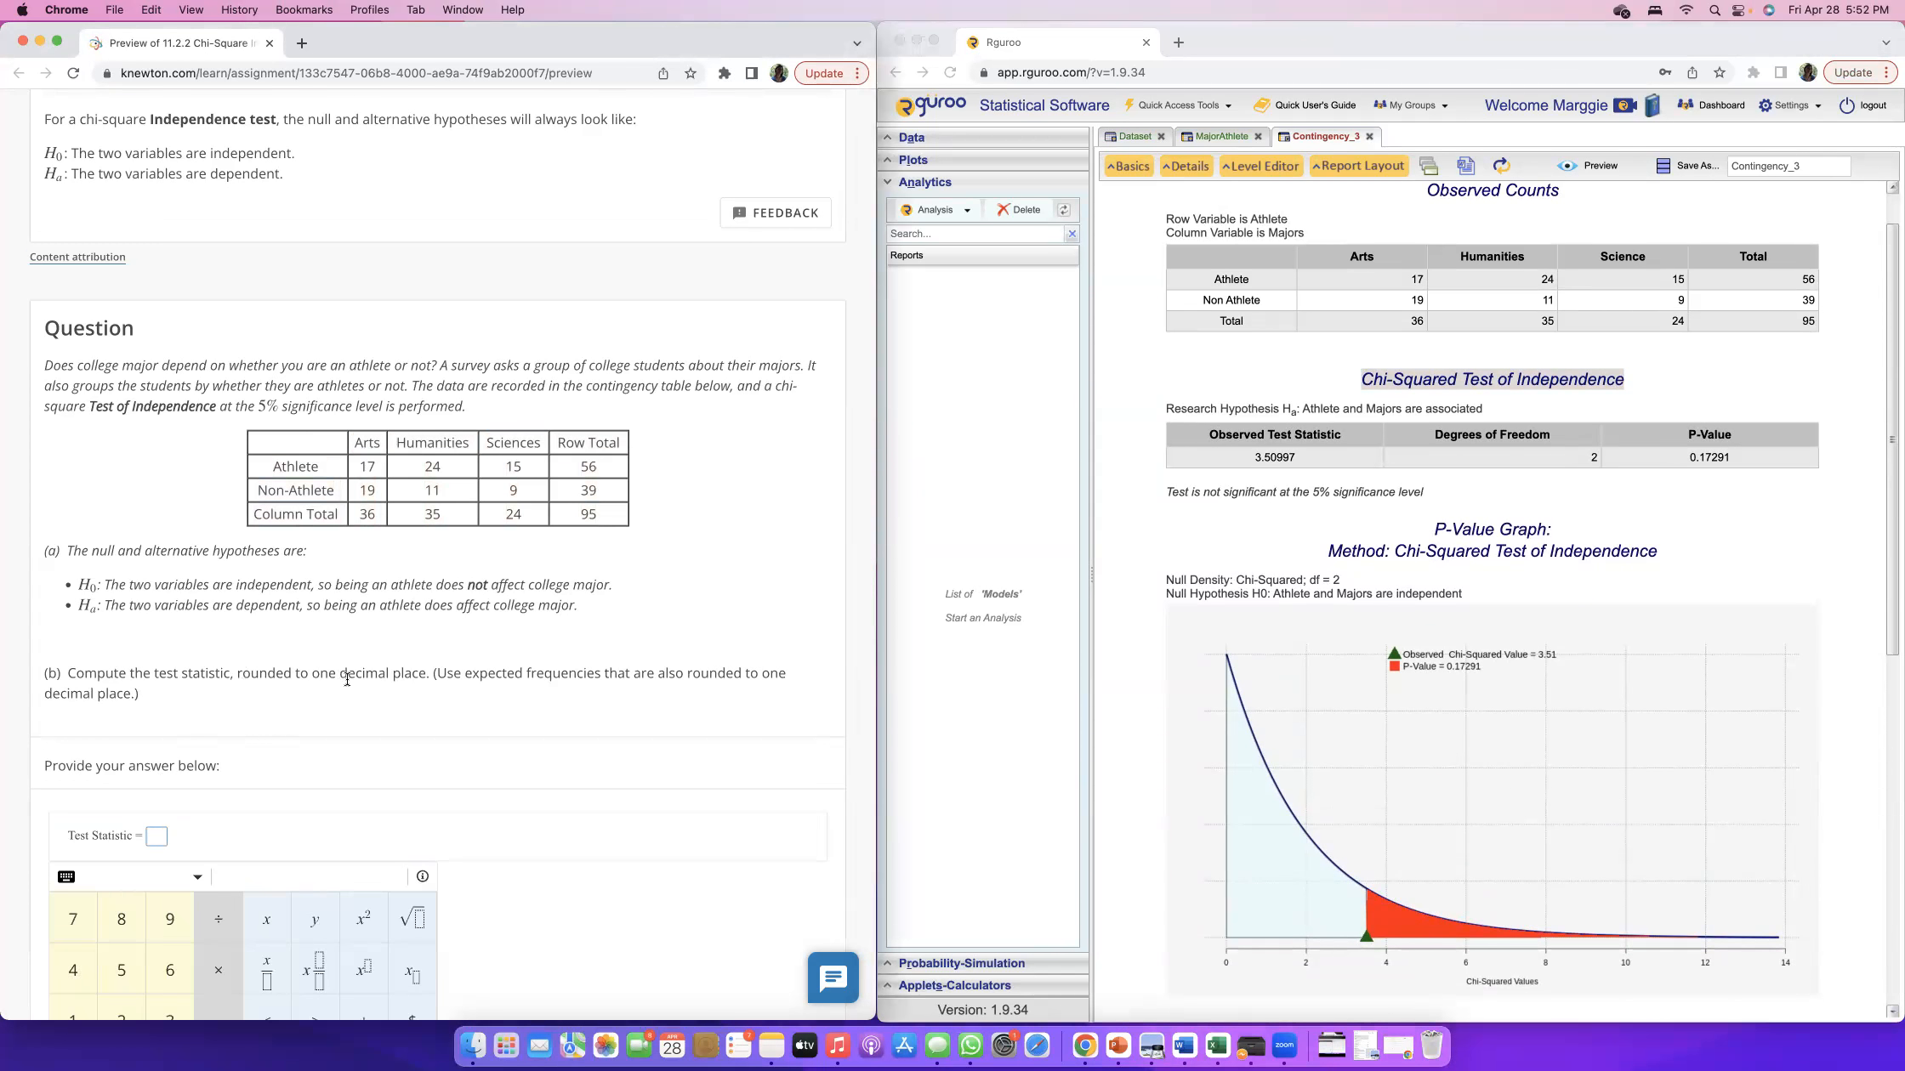
{"action": "left_click_drag", "start_coordinate": [347, 680], "coordinate": [139, 694]}
{"action": "left_click", "coordinate": [1779, 679]}
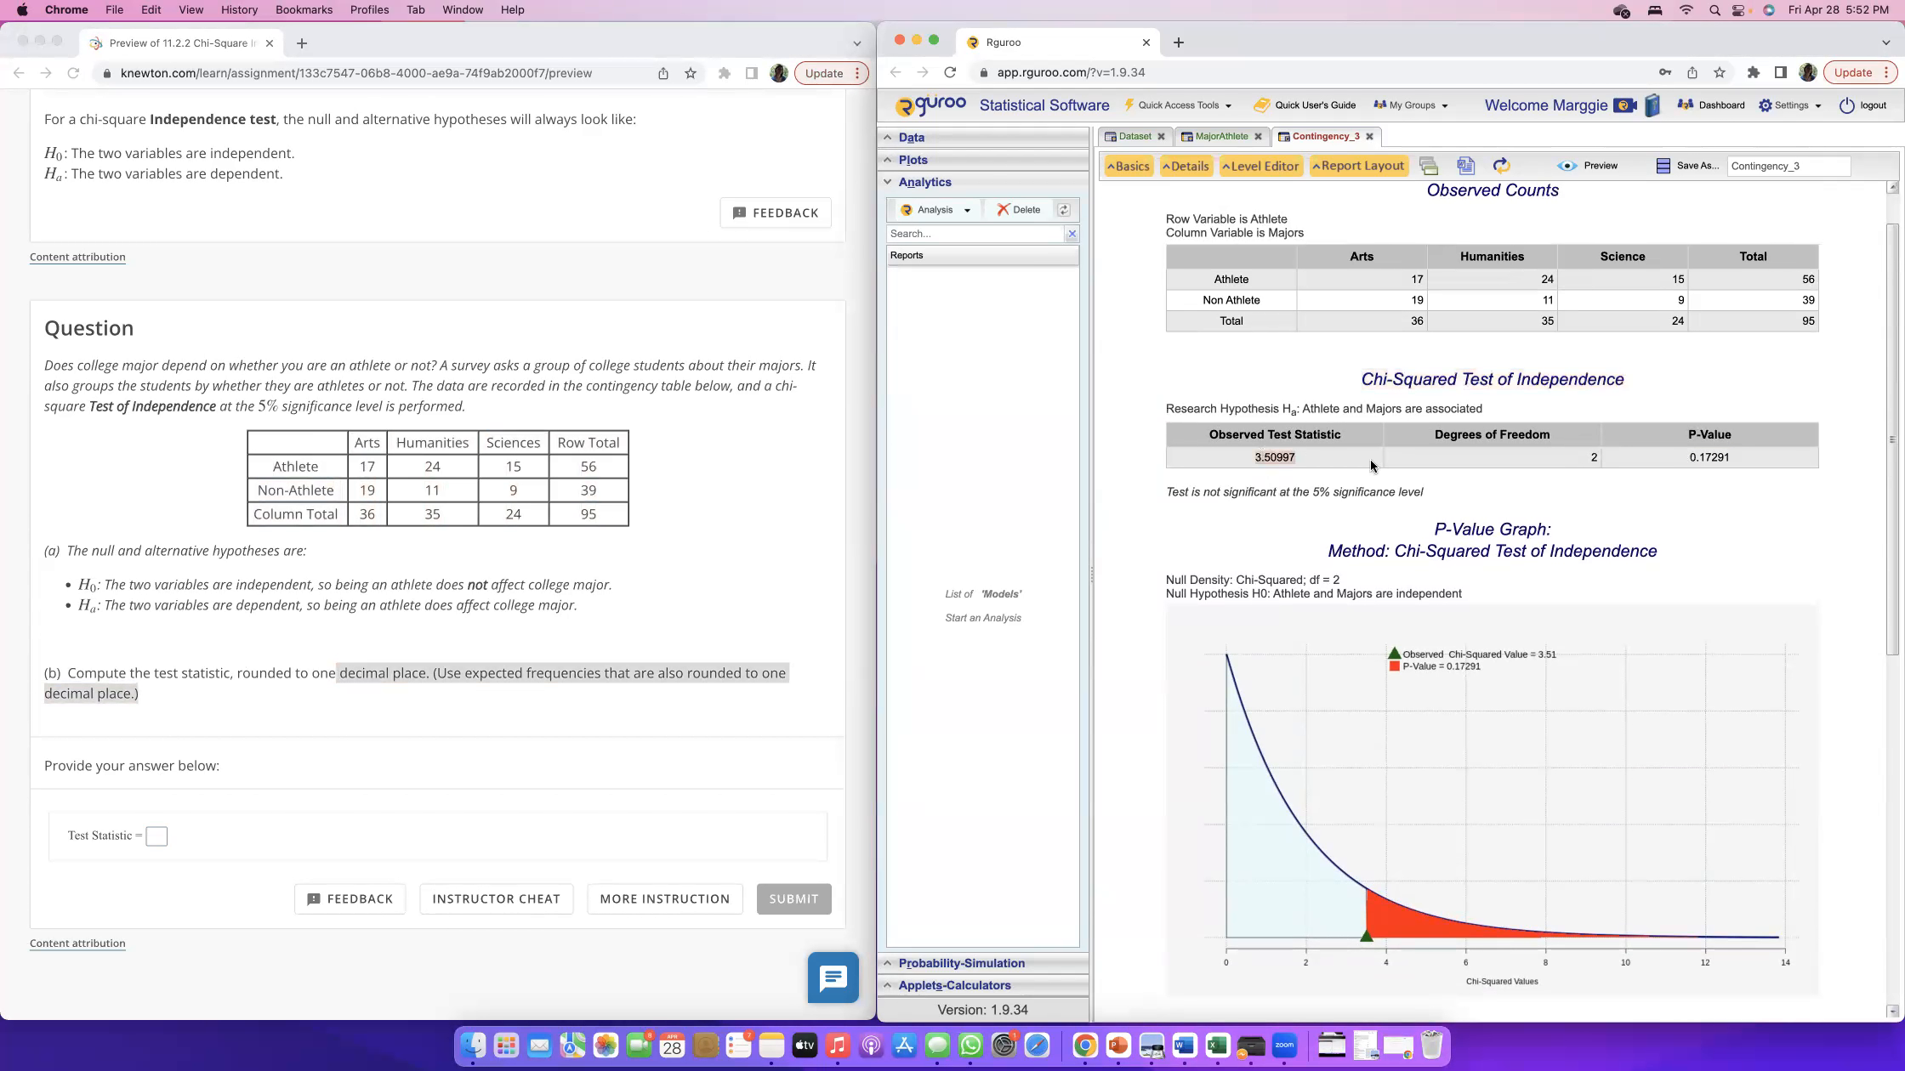
{"action": "left_click", "coordinate": [156, 836]}
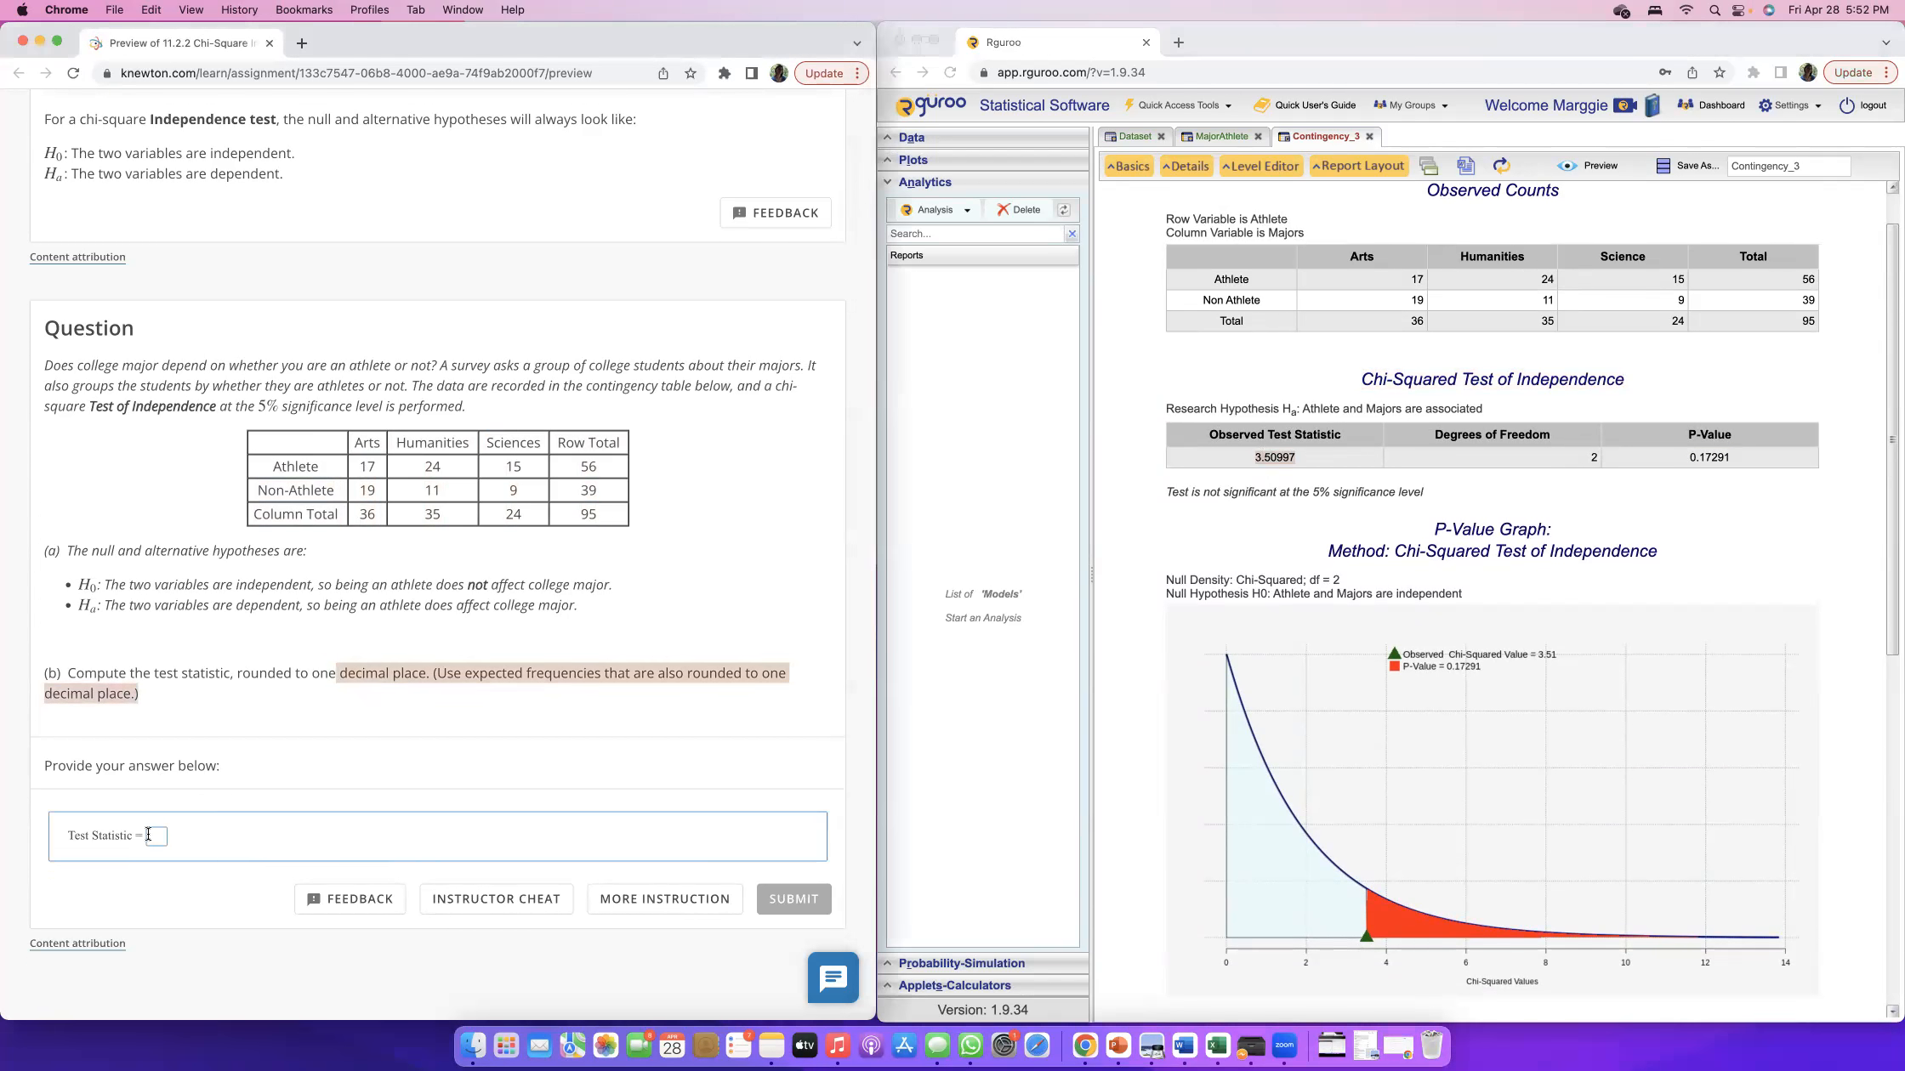
{"action": "type", "text": "3.5"}
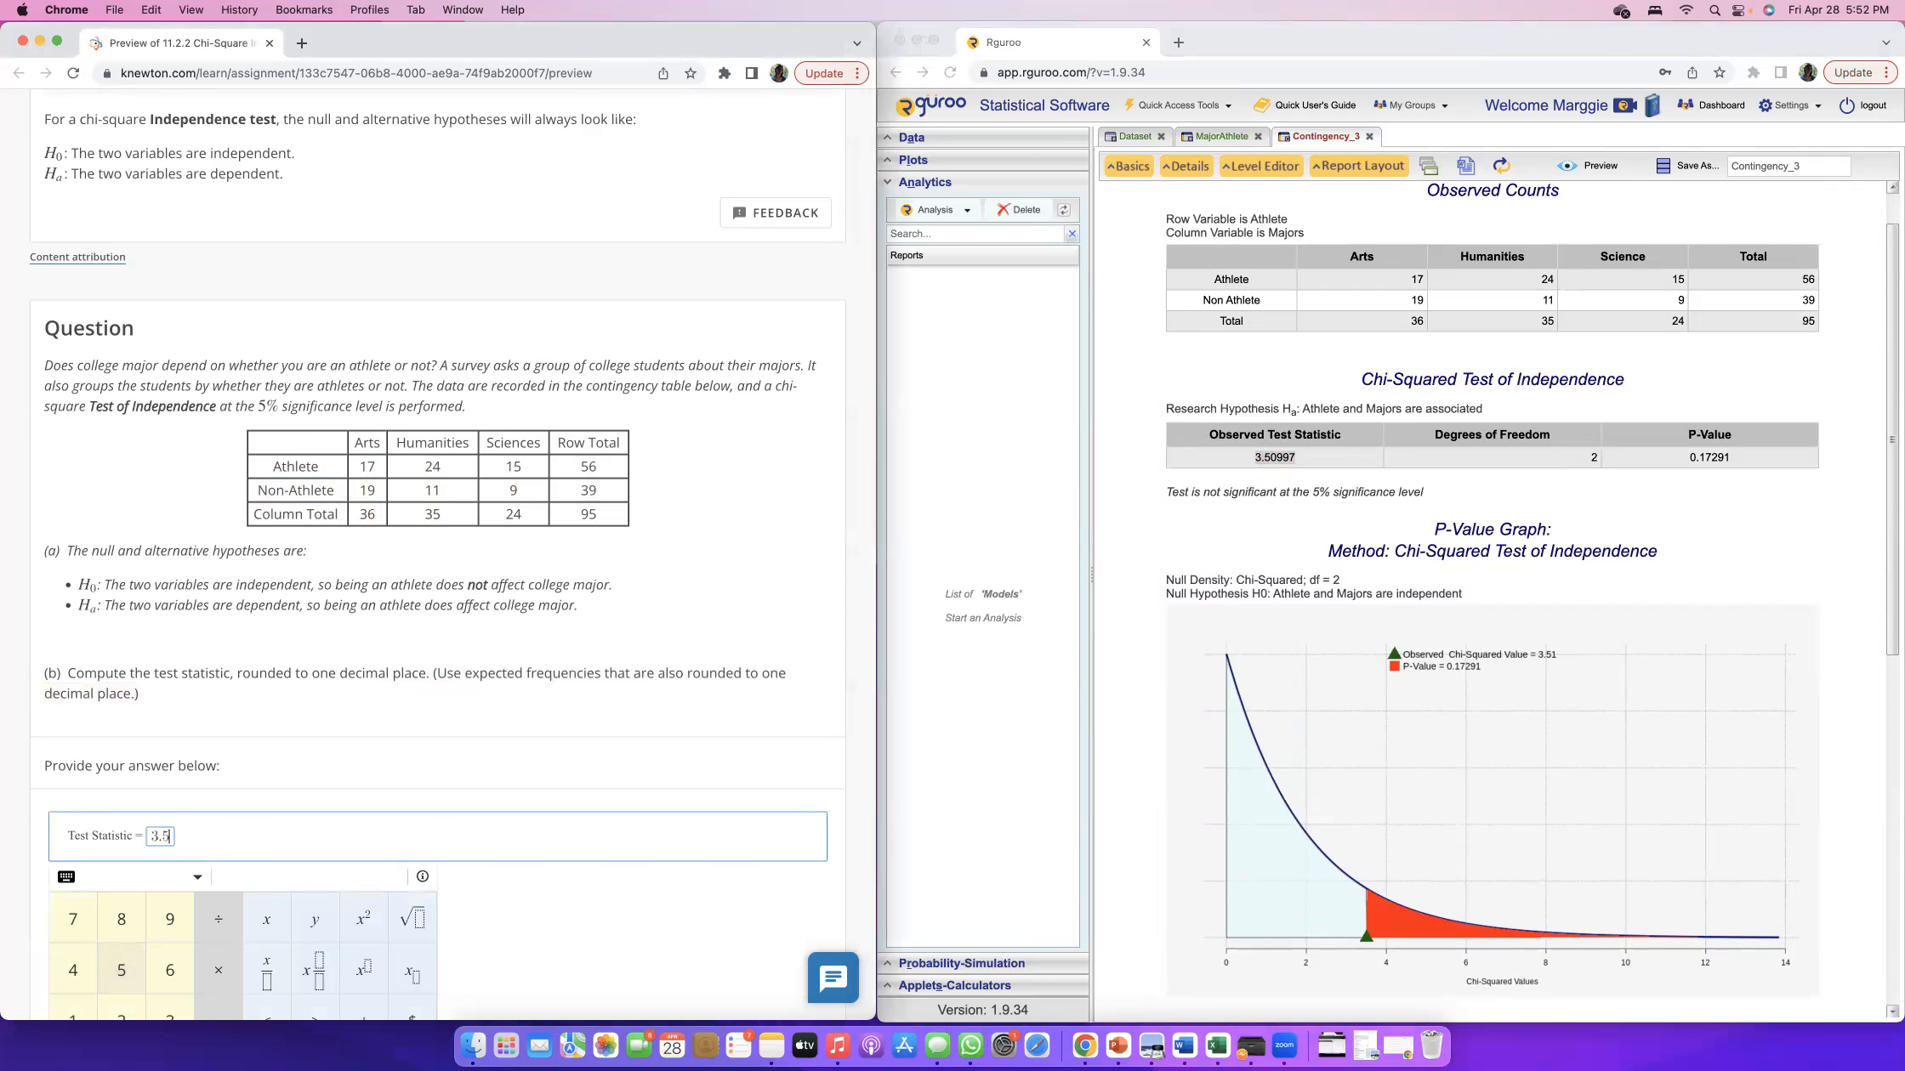
{"action": "left_click", "coordinate": [812, 839]}
{"action": "left_click", "coordinate": [796, 899]}
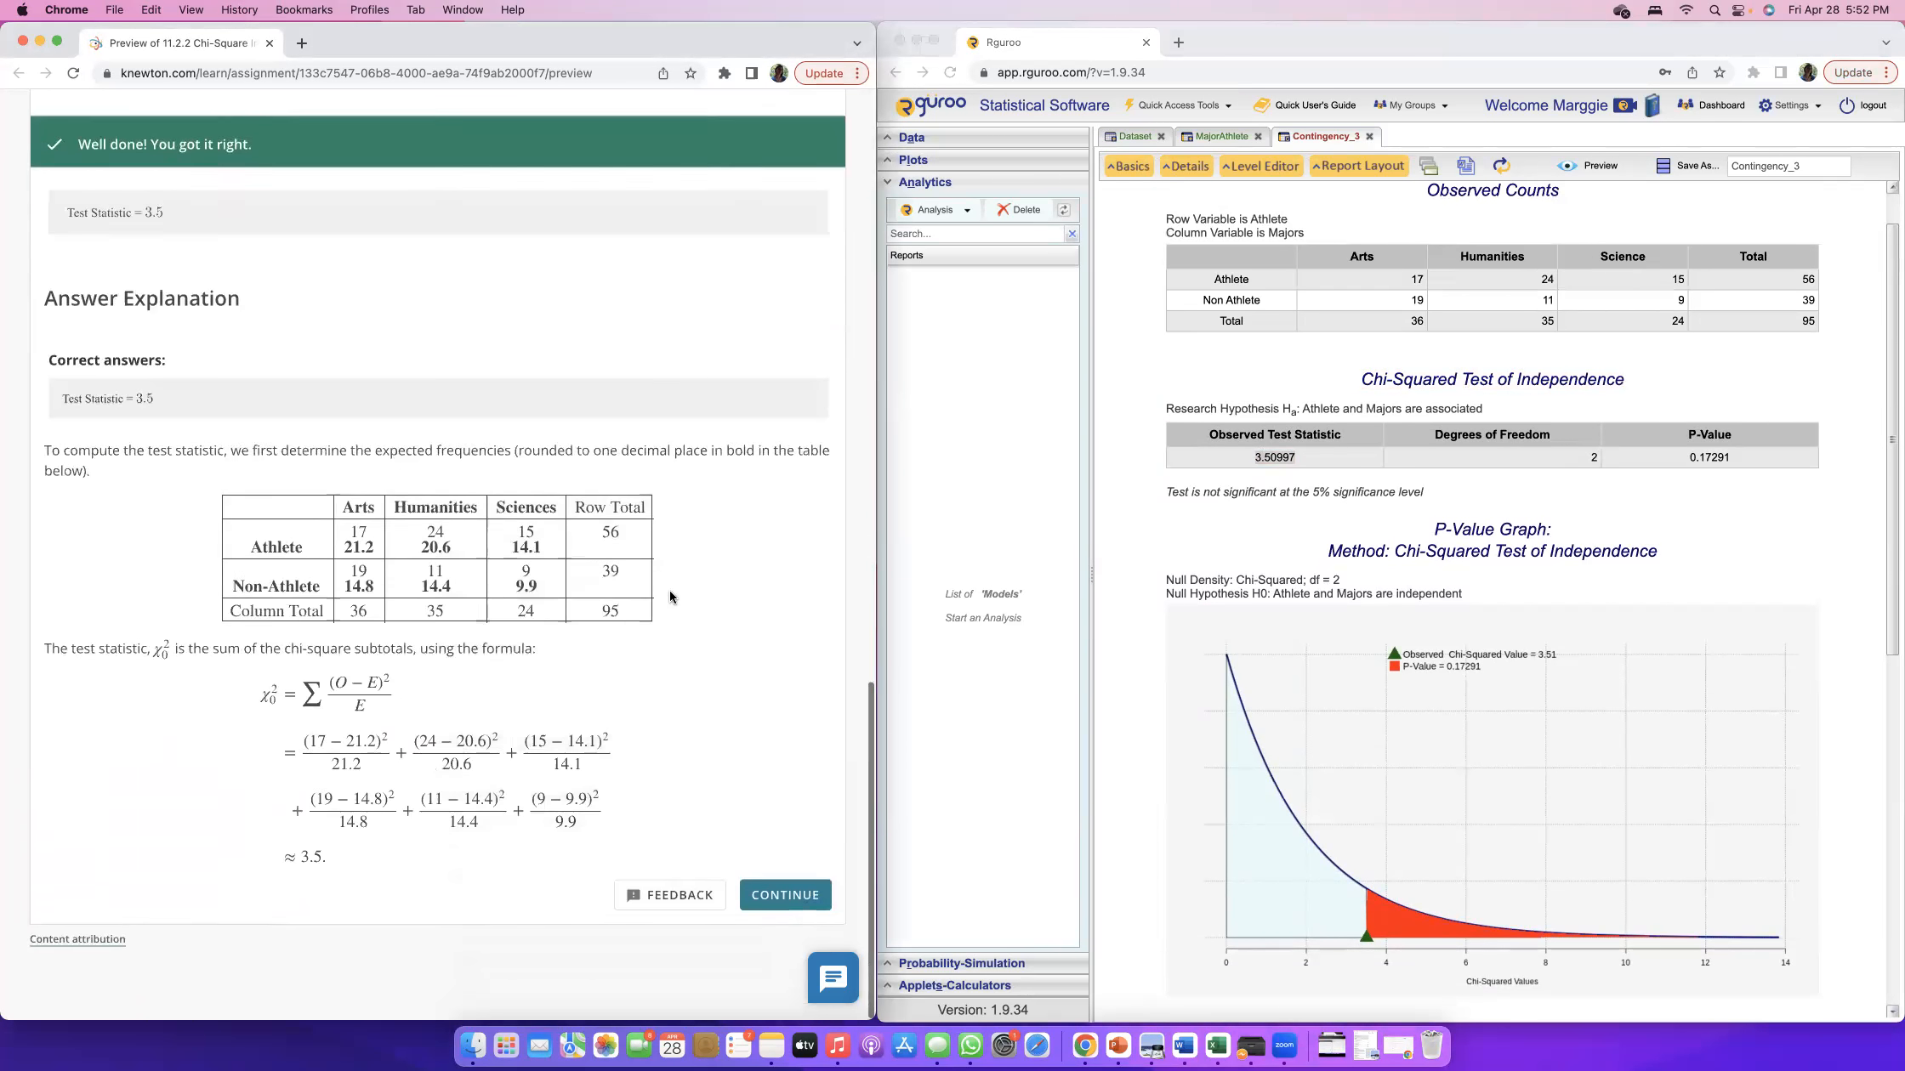
Continue to part (c) and look up the chi-square table entry for 2 degrees of freedom at the 0.05 level.
{"action": "left_click", "coordinate": [762, 923]}
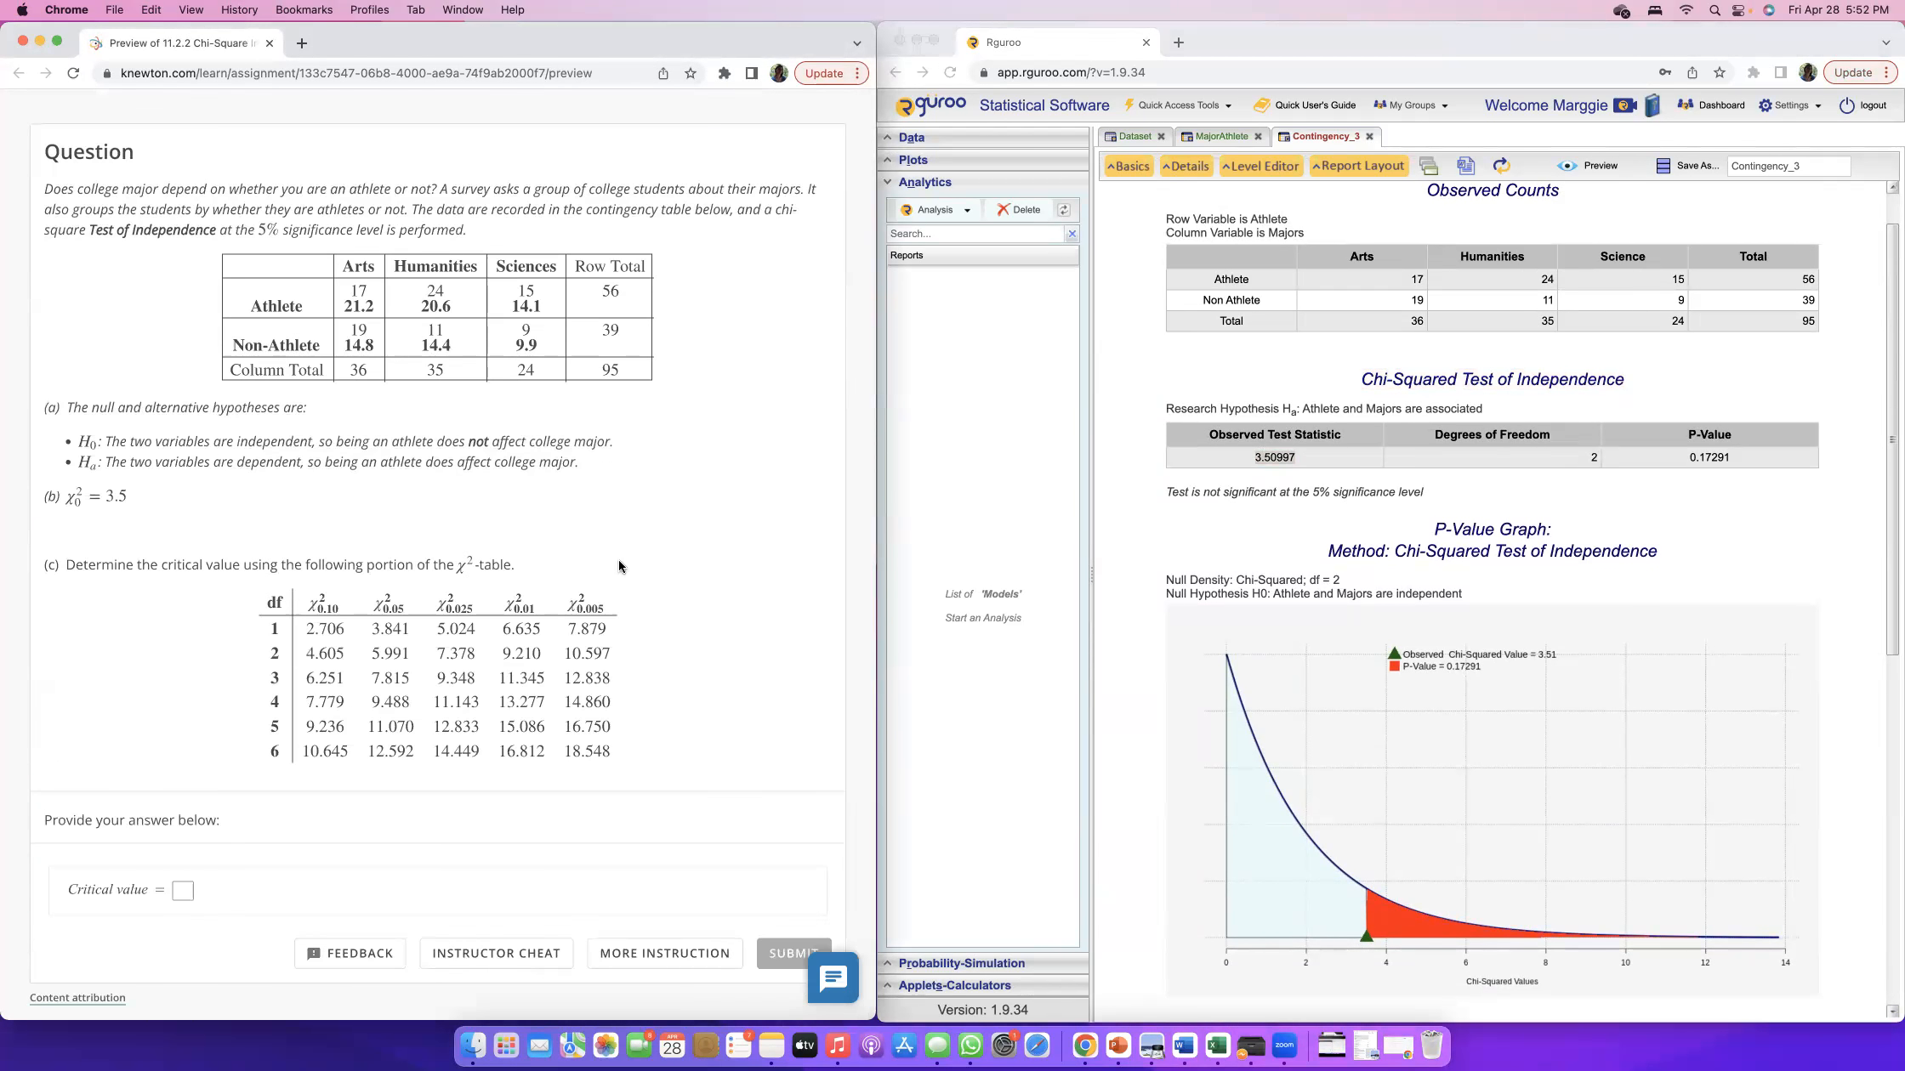
{"action": "scroll", "coordinate": [617, 560], "scroll_direction": "down", "scroll_amount": 2}
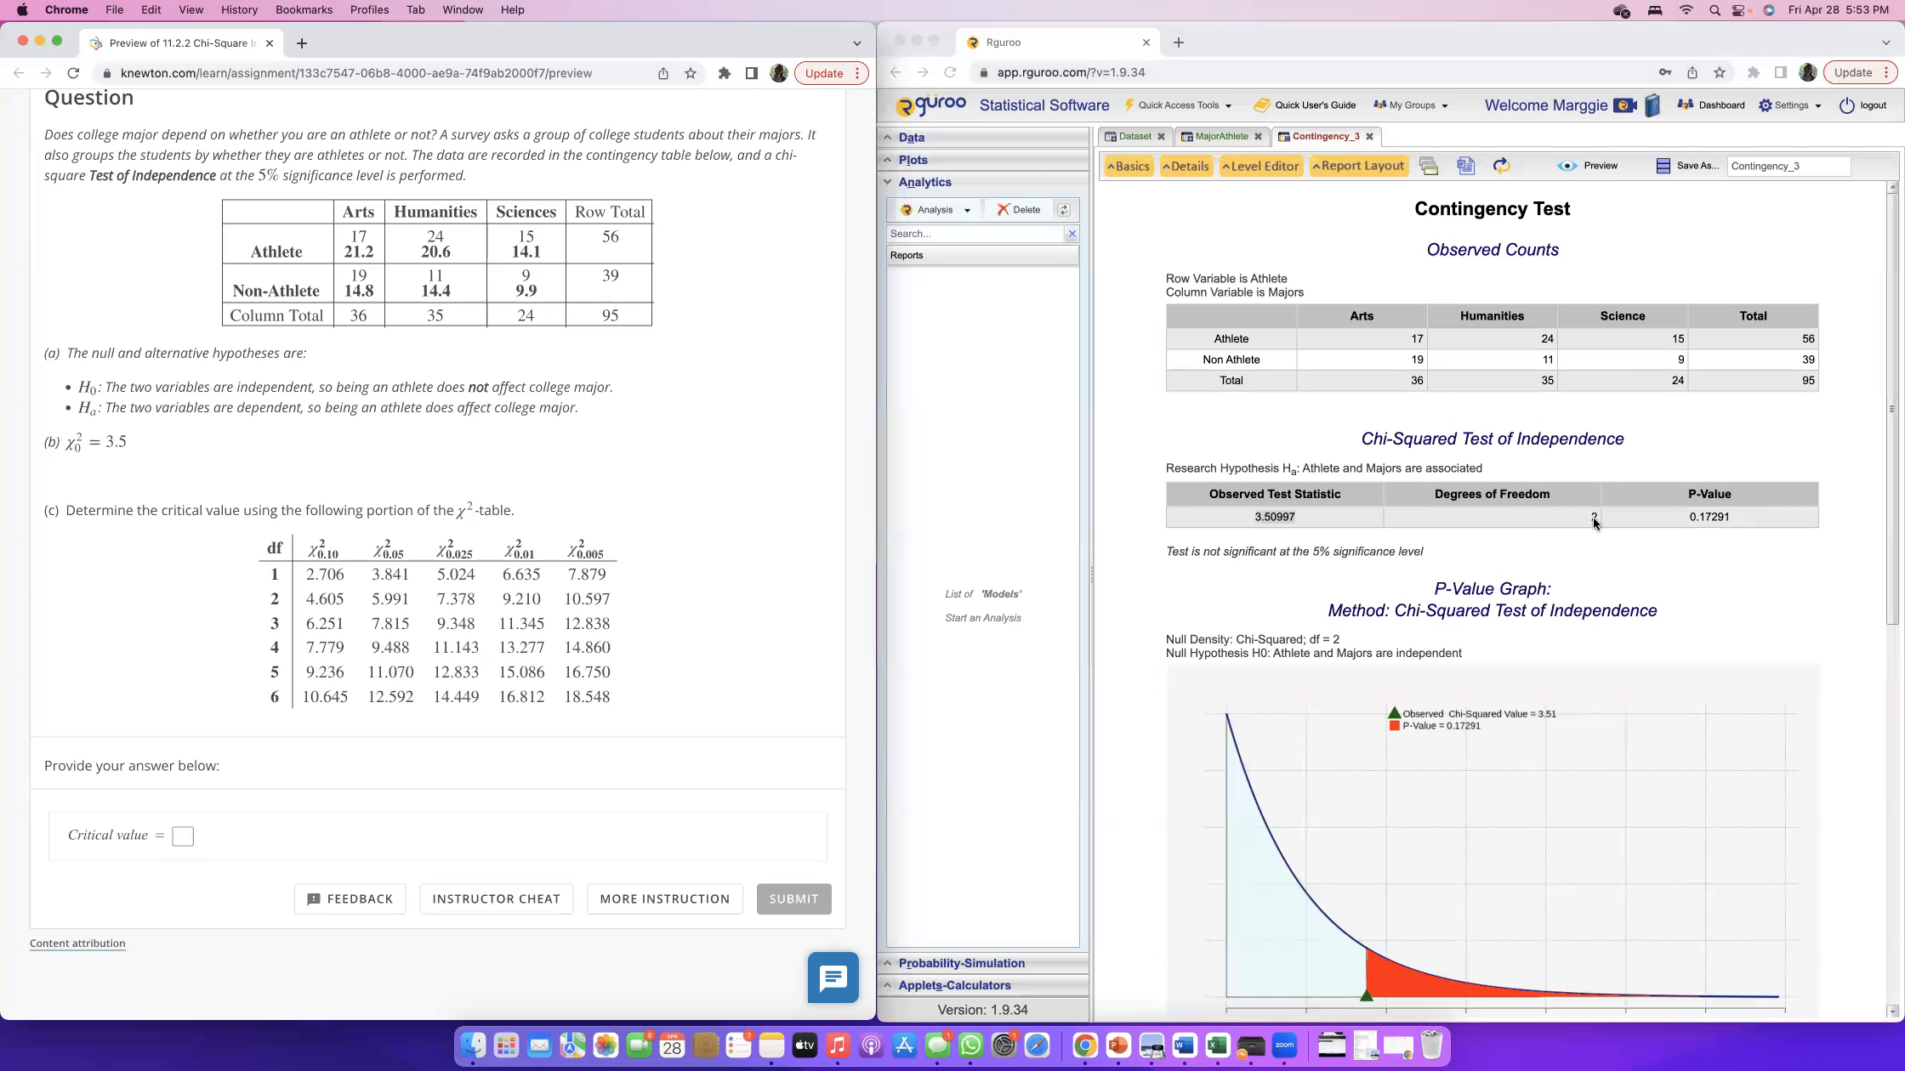
{"action": "left_click", "coordinate": [1428, 496]}
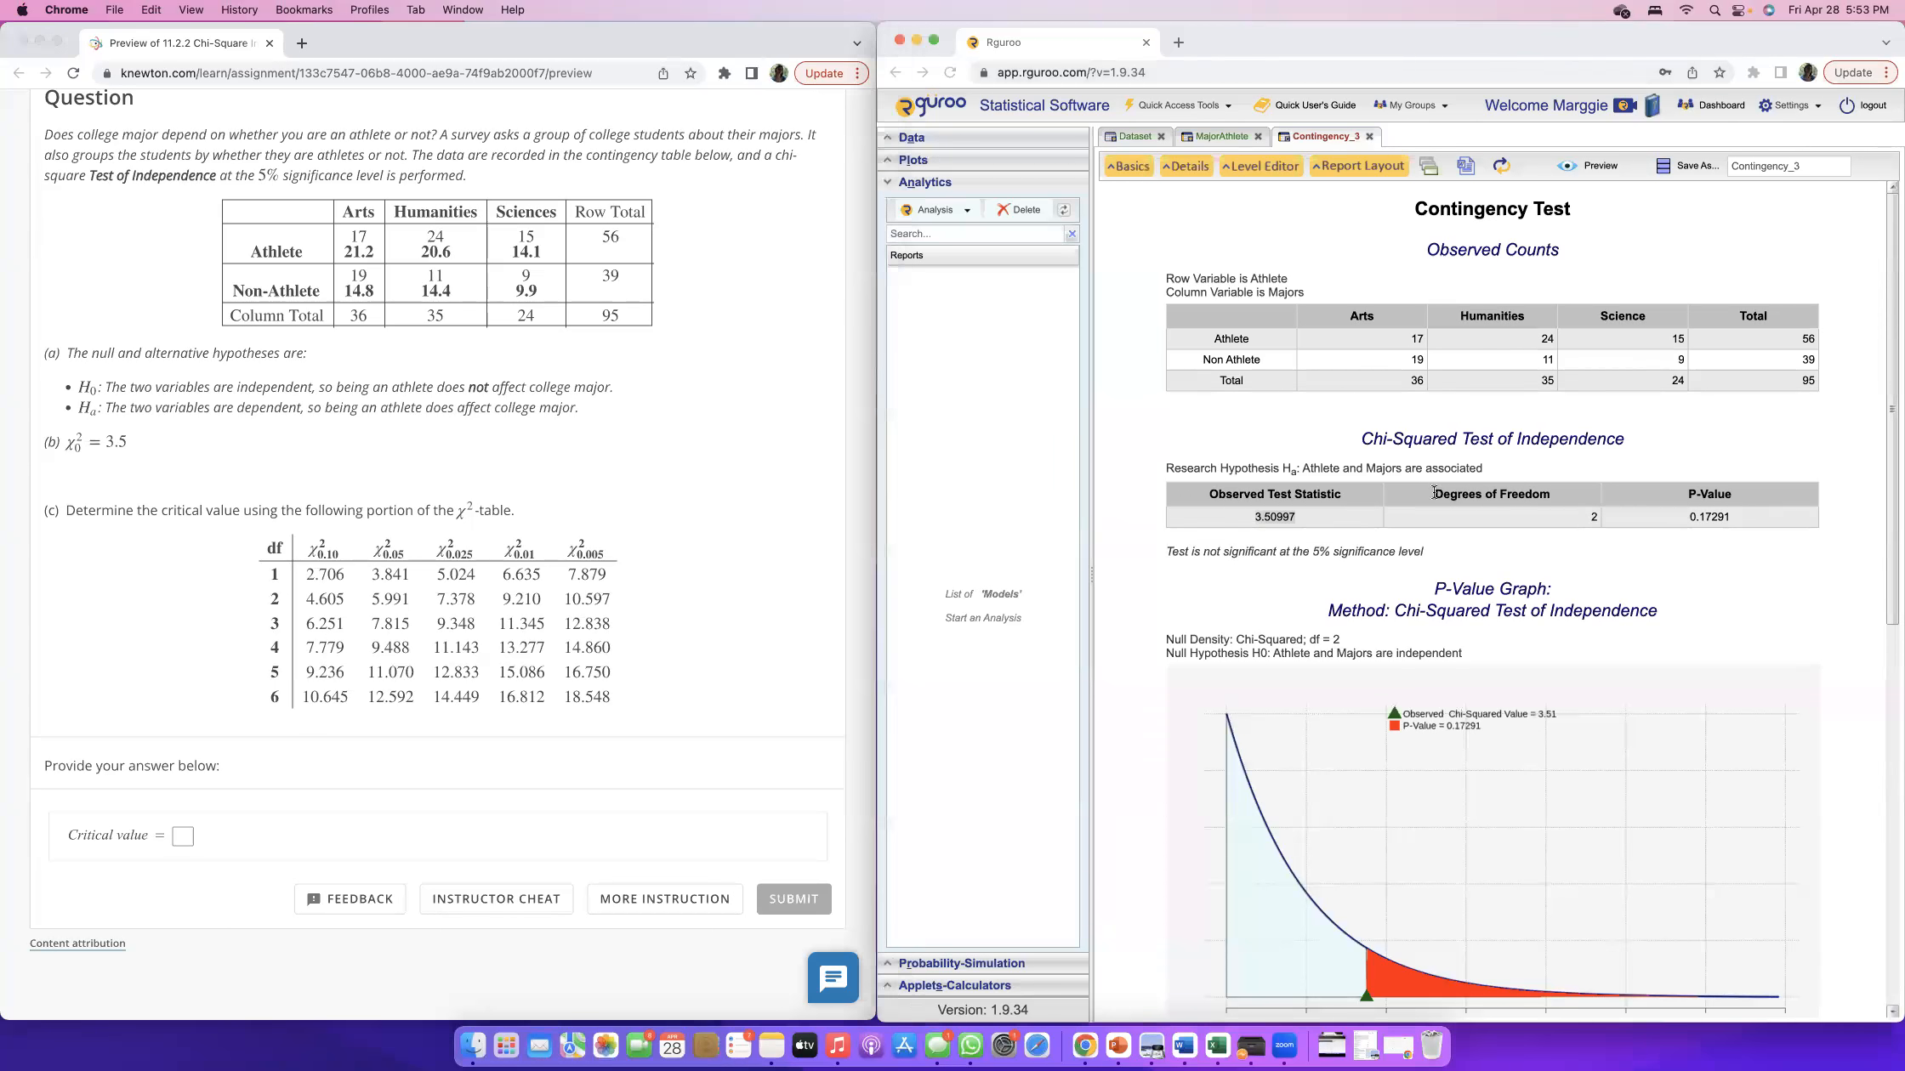
{"action": "left_click", "coordinate": [285, 598]}
{"action": "left_click_drag", "start_coordinate": [279, 600], "coordinate": [274, 544]}
{"action": "left_click", "coordinate": [274, 544]}
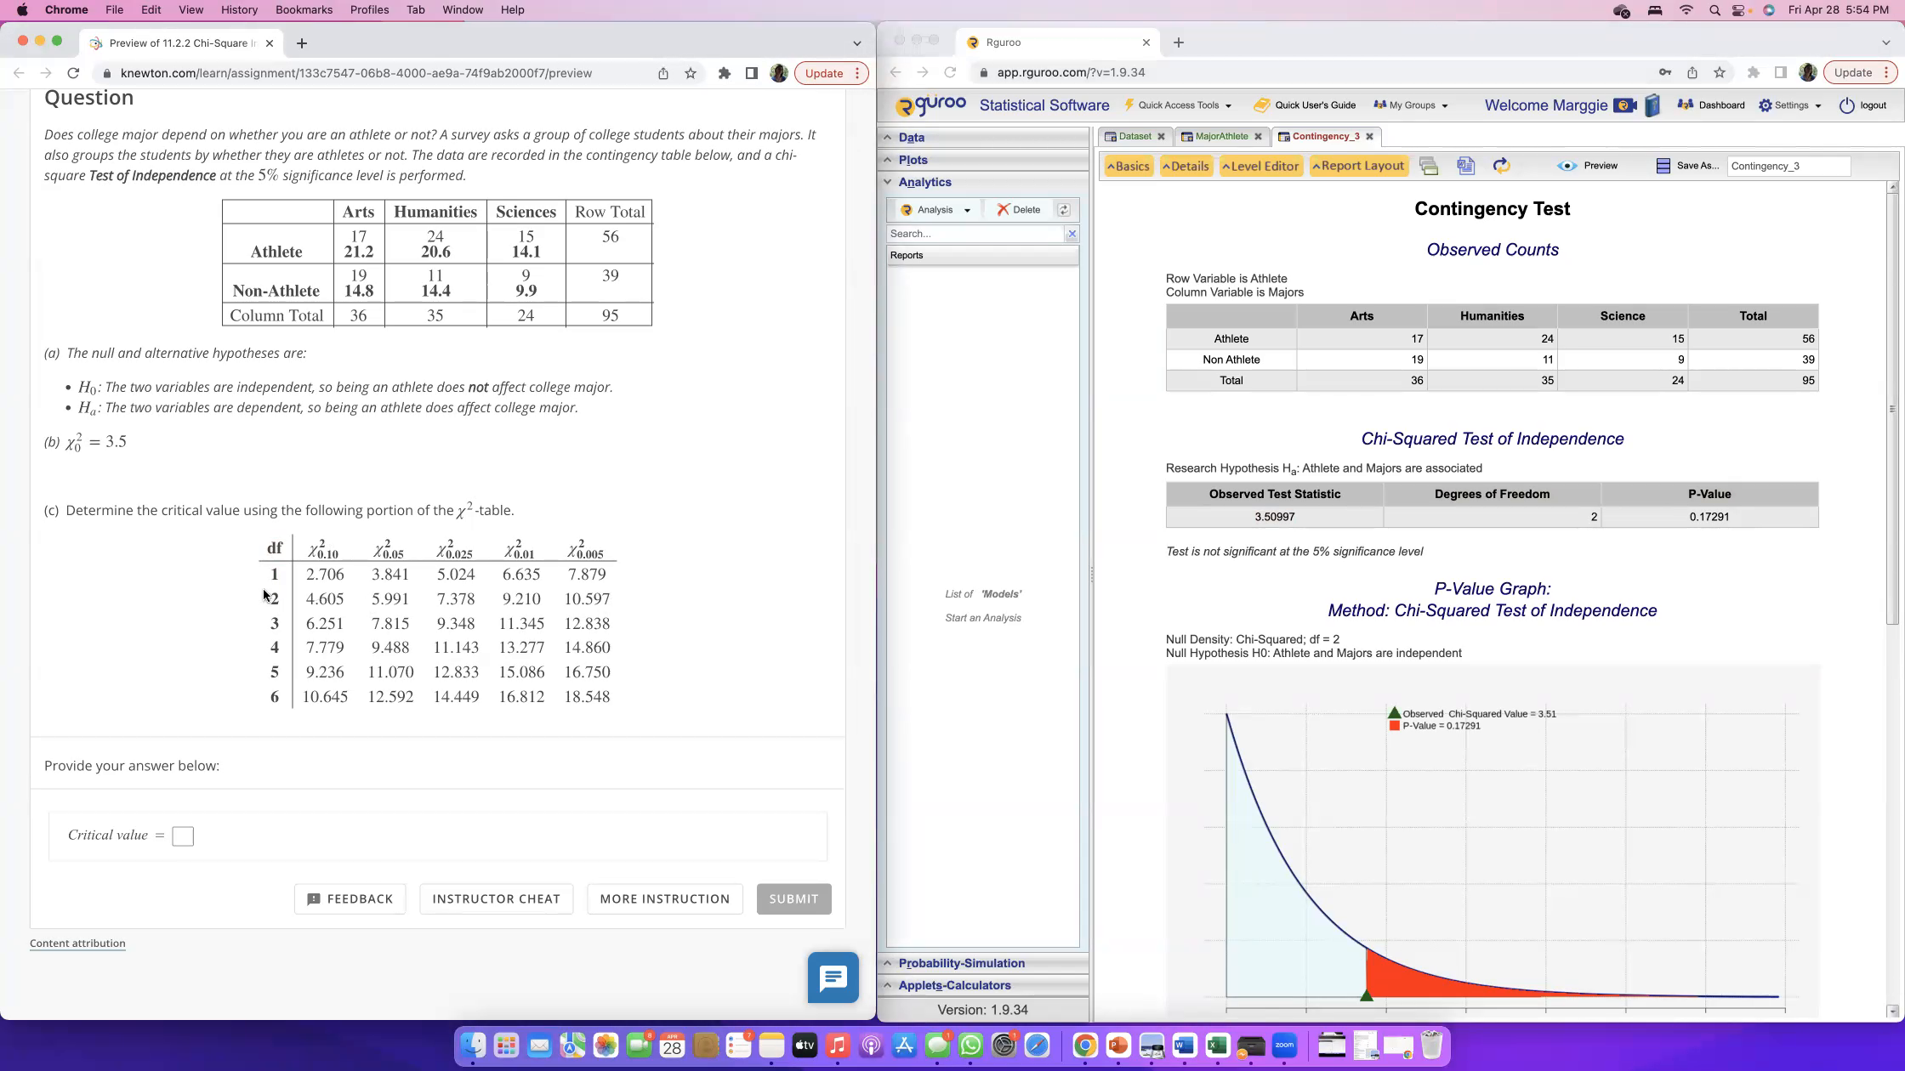
{"action": "left_click_drag", "start_coordinate": [383, 553], "coordinate": [400, 559]}
{"action": "left_click_drag", "start_coordinate": [376, 601], "coordinate": [414, 604]}
Answer part (c) with a critical value of 5.991 and submit it.
{"action": "left_click", "coordinate": [244, 842]}
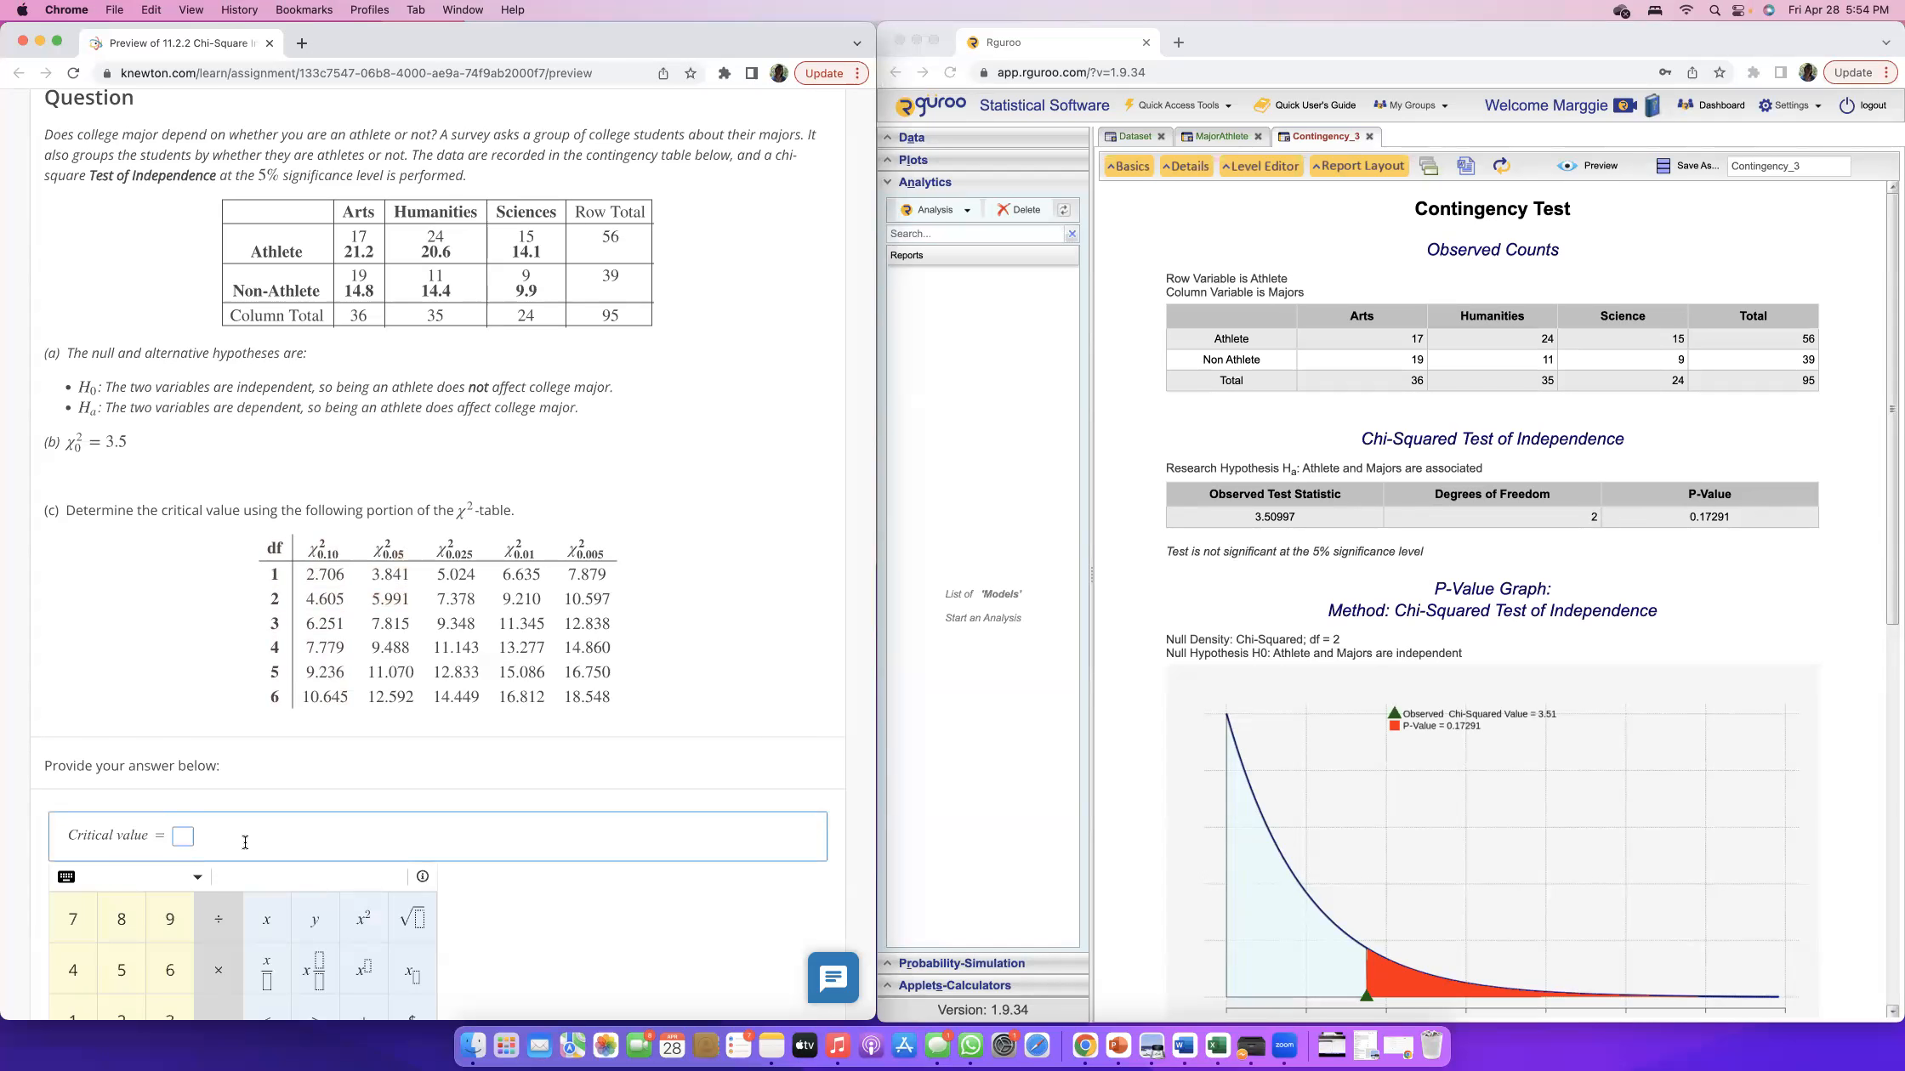
{"action": "type", "text": "5.991"}
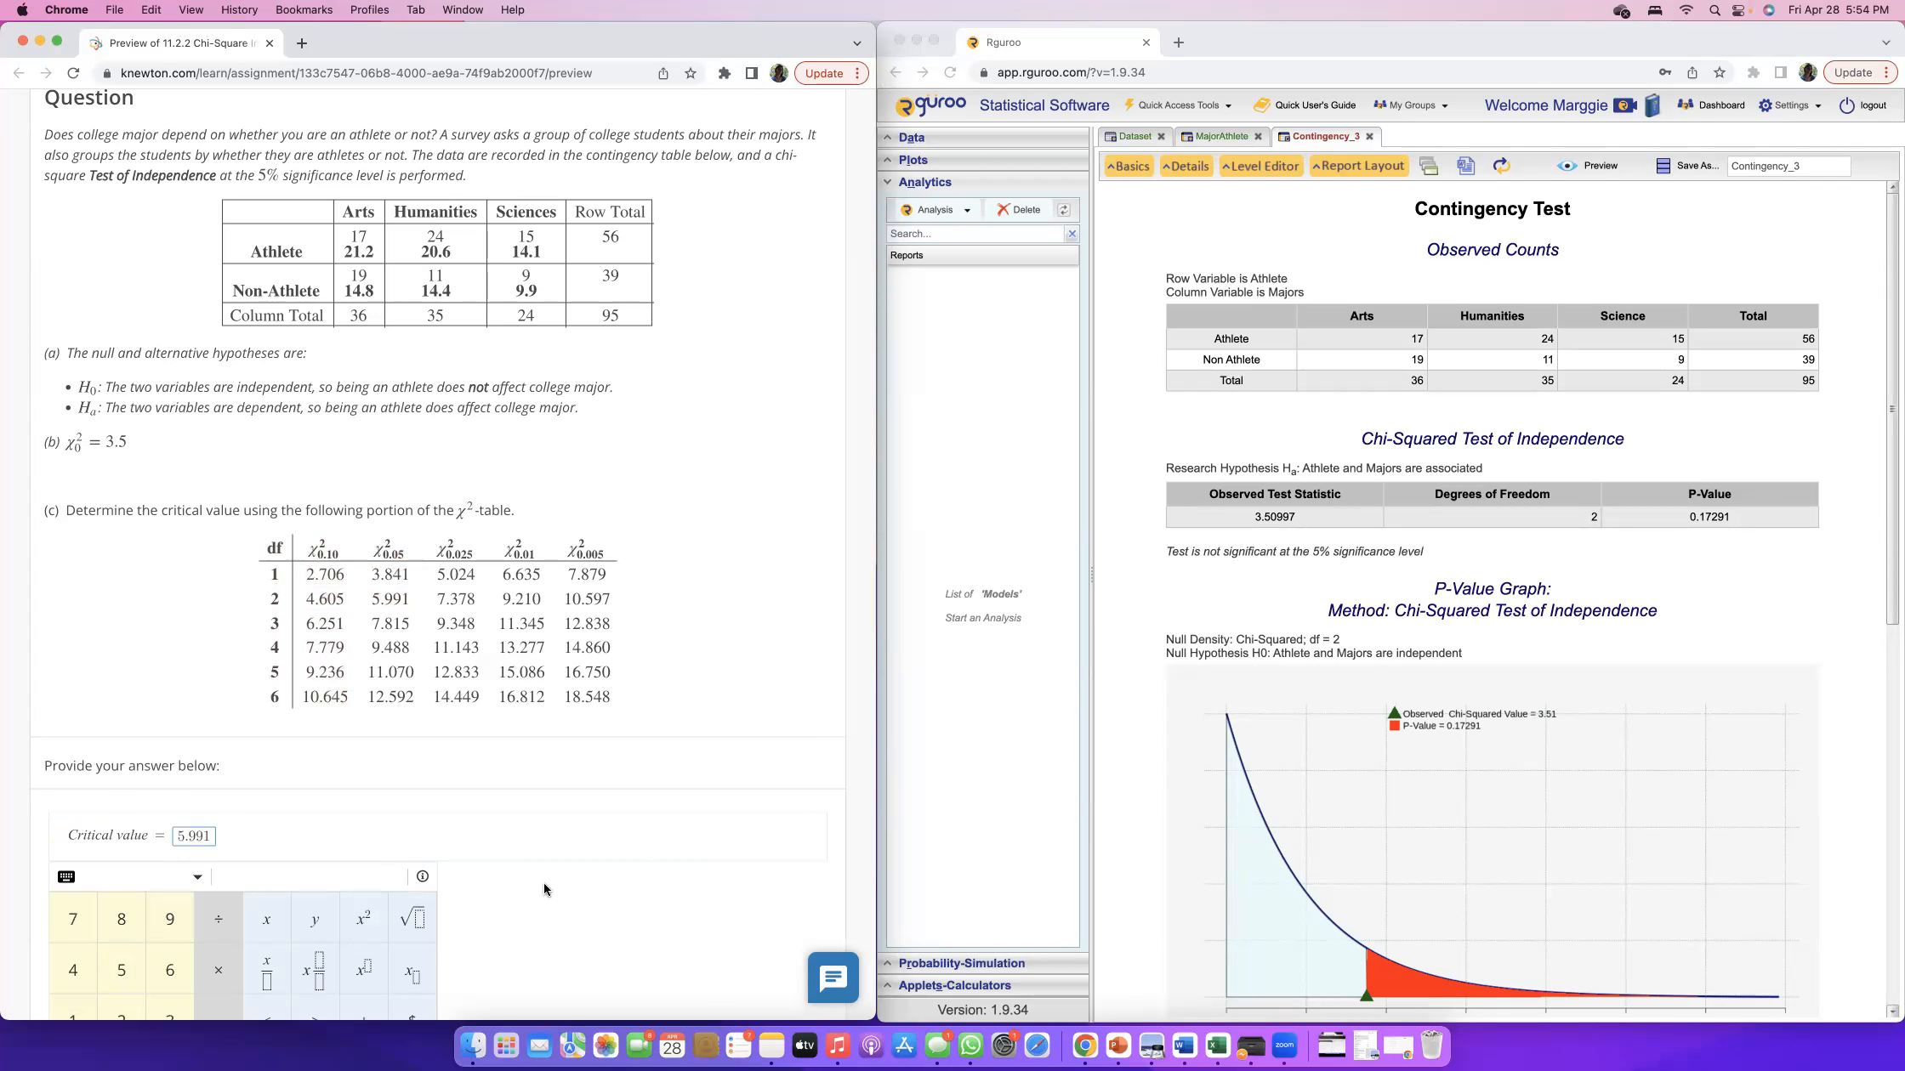
{"action": "left_click", "coordinate": [765, 889]}
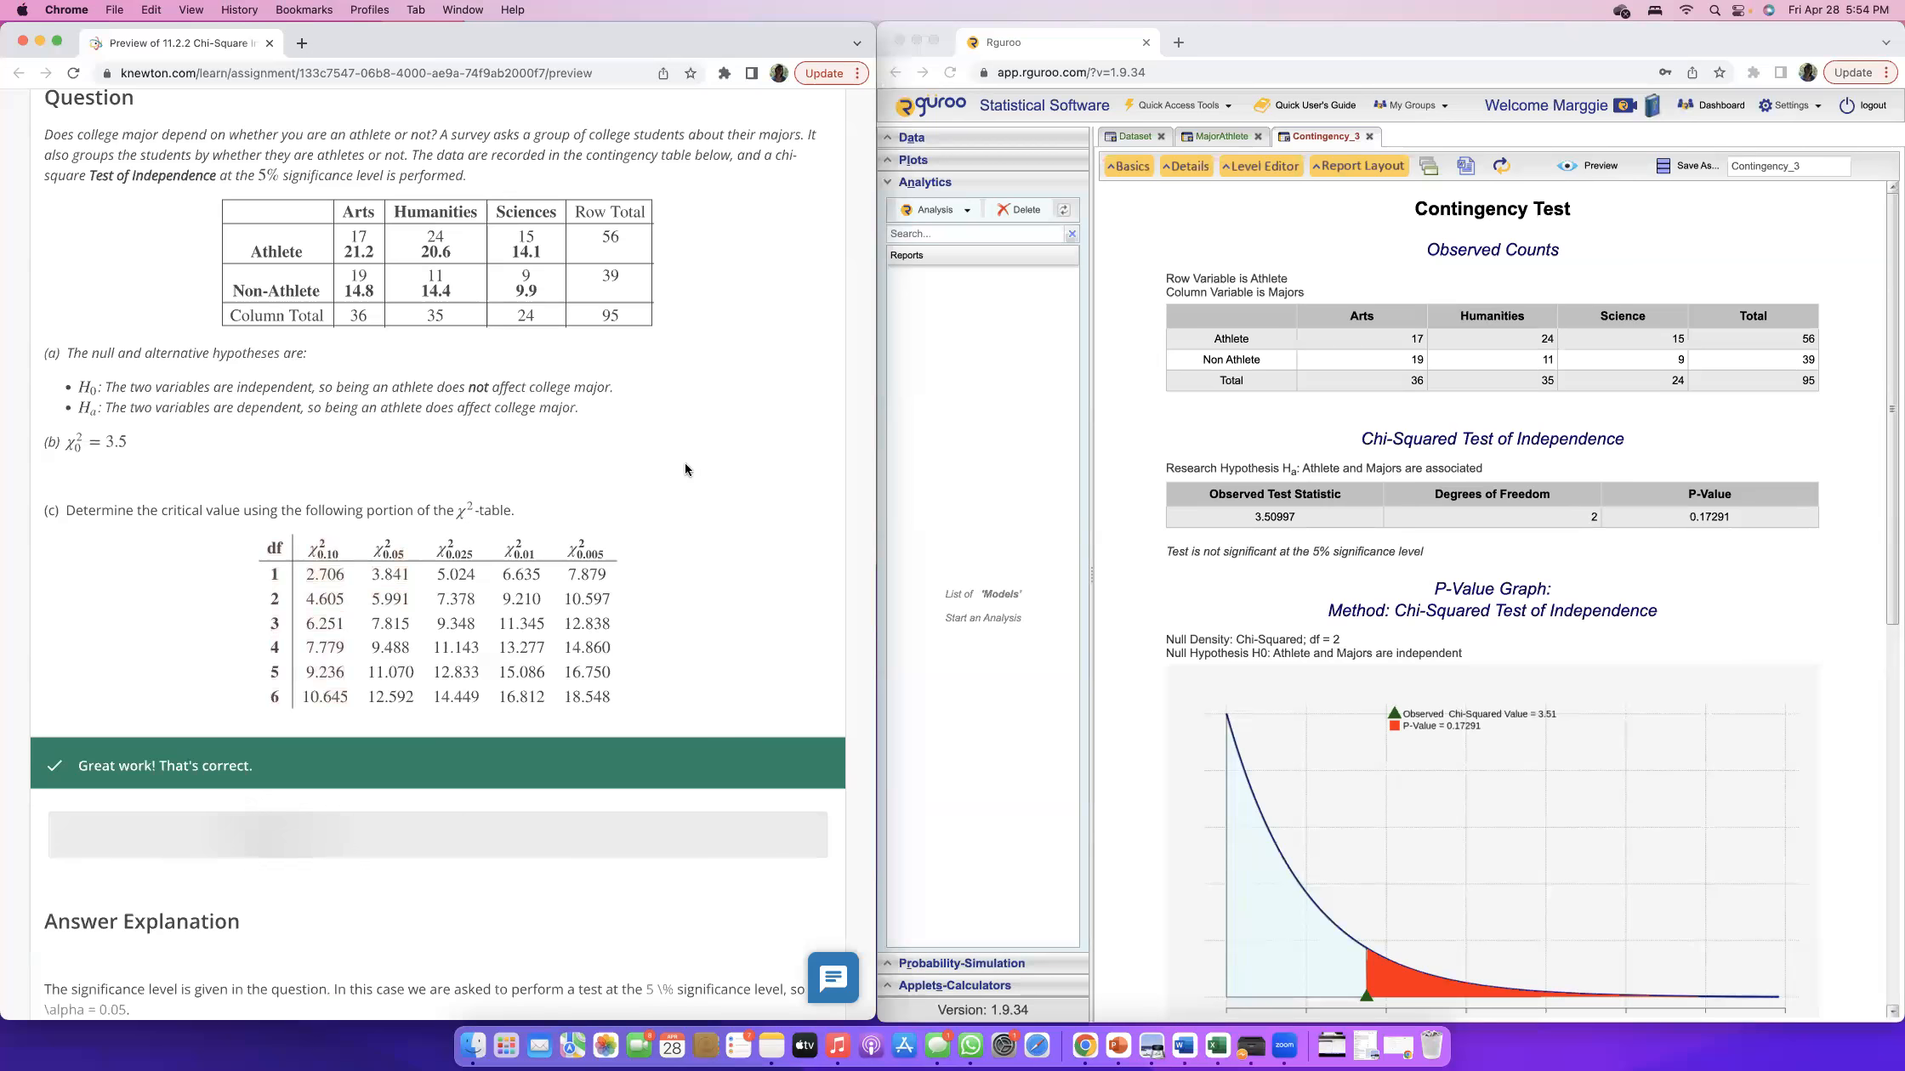
Review part (c)'s explanation of the significance level and degrees-of-freedom formula against the chi-square table, and continue to part (d).
{"action": "scroll", "coordinate": [684, 483], "scroll_direction": "down", "scroll_amount": 3}
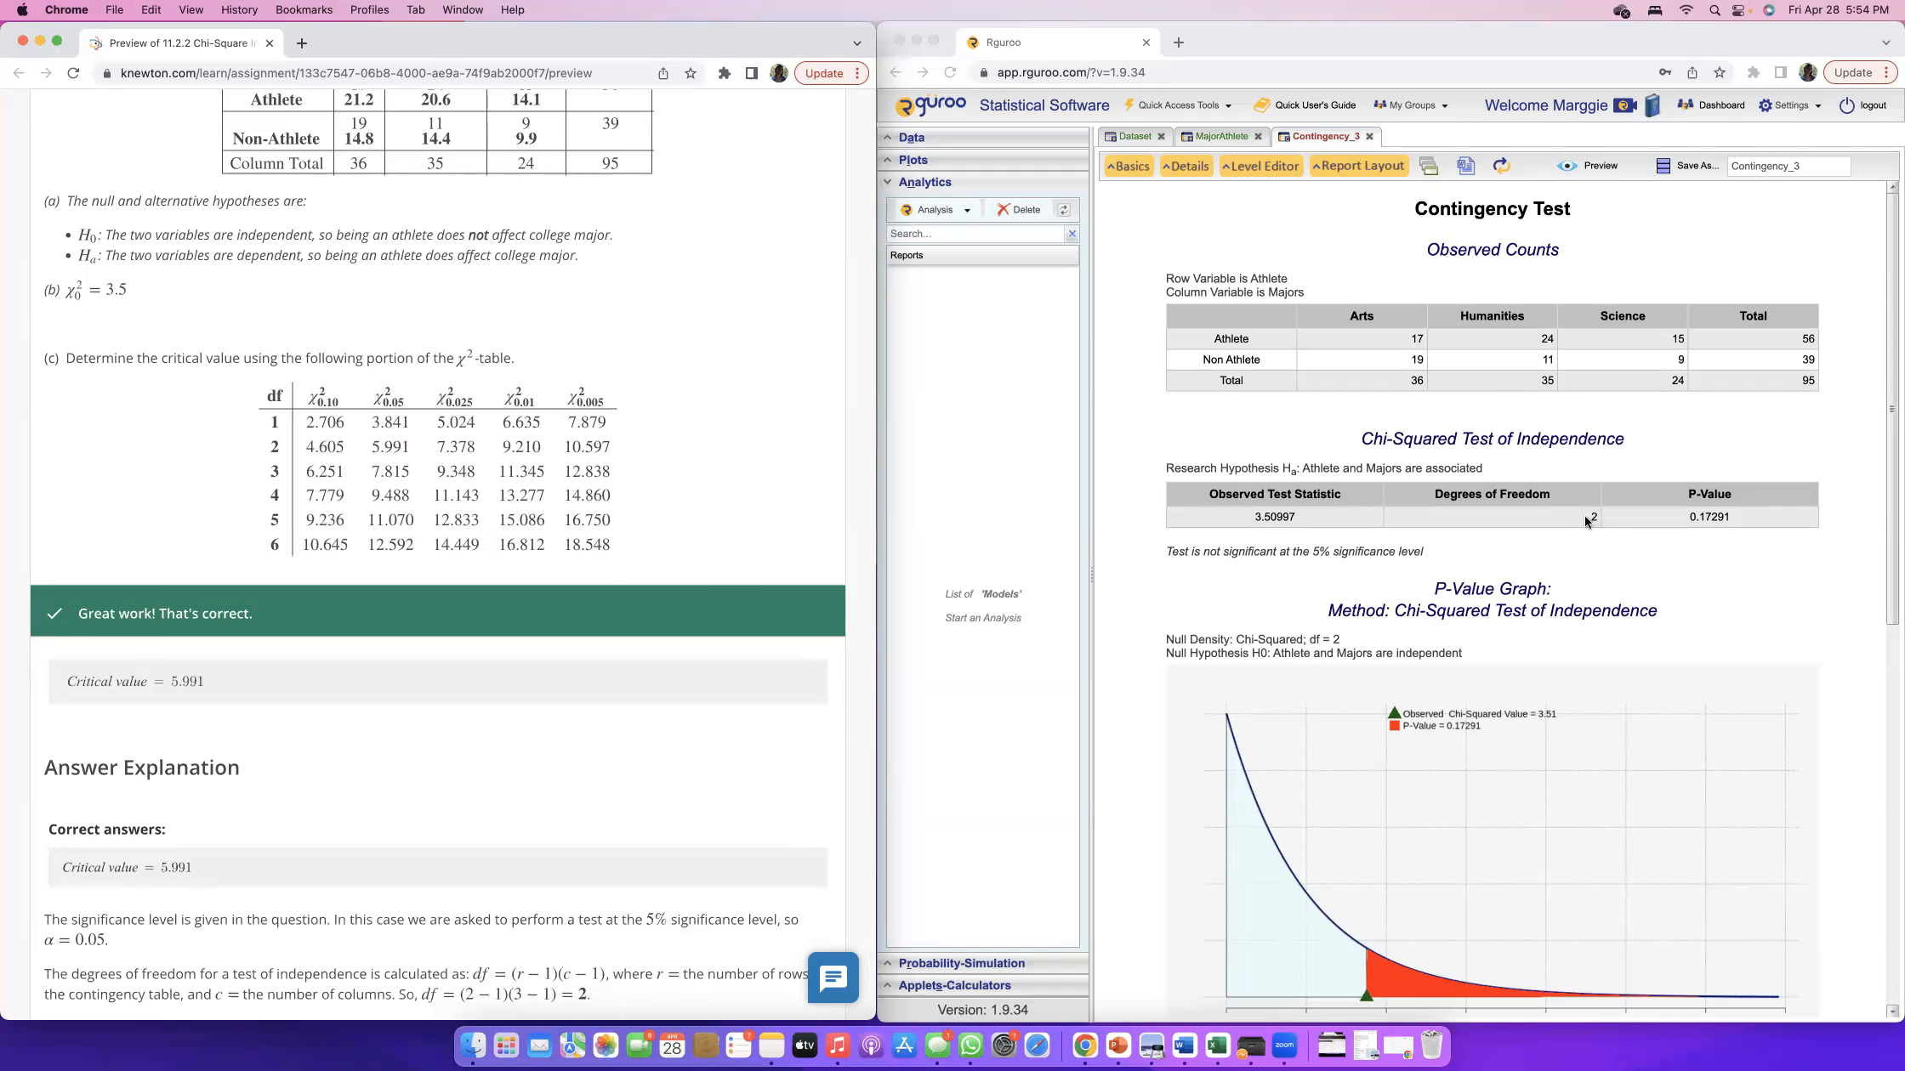
{"action": "scroll", "coordinate": [384, 364], "scroll_direction": "up", "scroll_amount": 2}
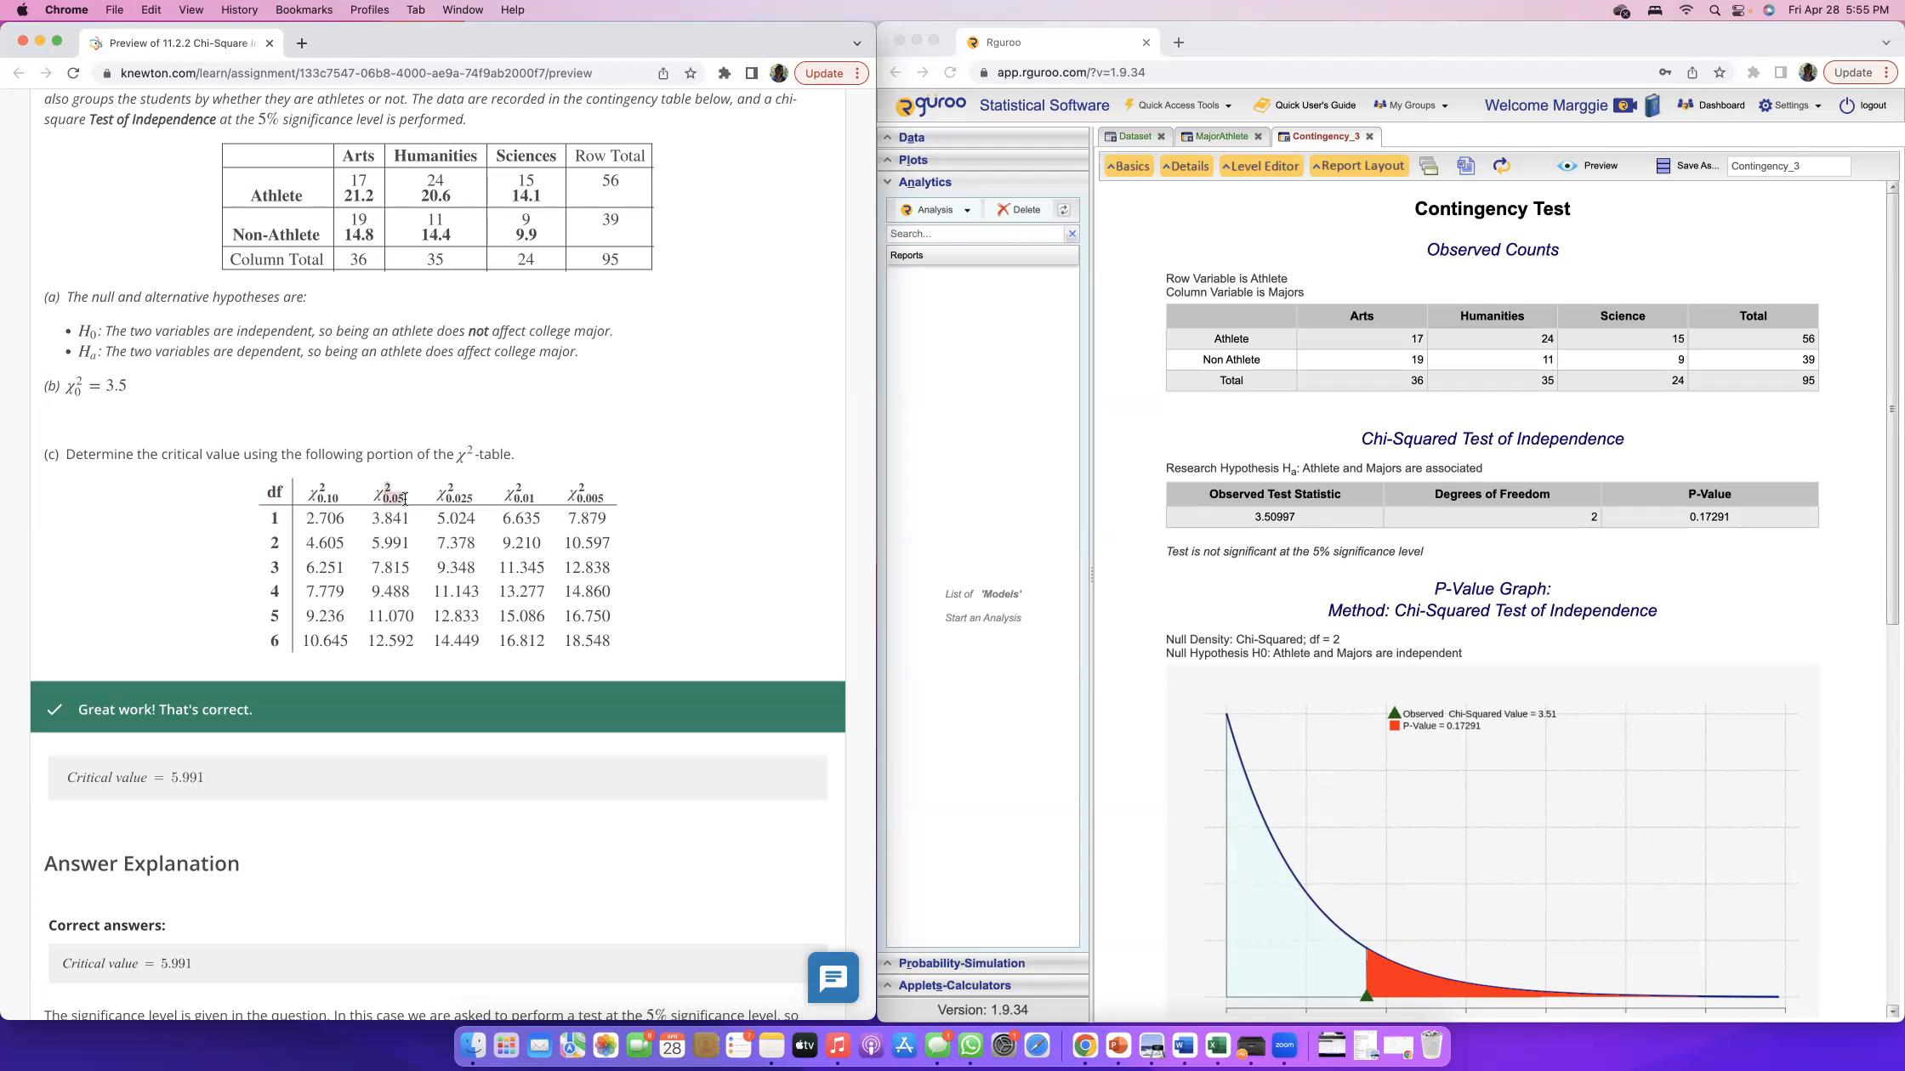
{"action": "left_click_drag", "start_coordinate": [387, 499], "coordinate": [404, 499]}
{"action": "left_click", "coordinate": [206, 494]}
{"action": "scroll", "coordinate": [173, 498], "scroll_direction": "down", "scroll_amount": 5}
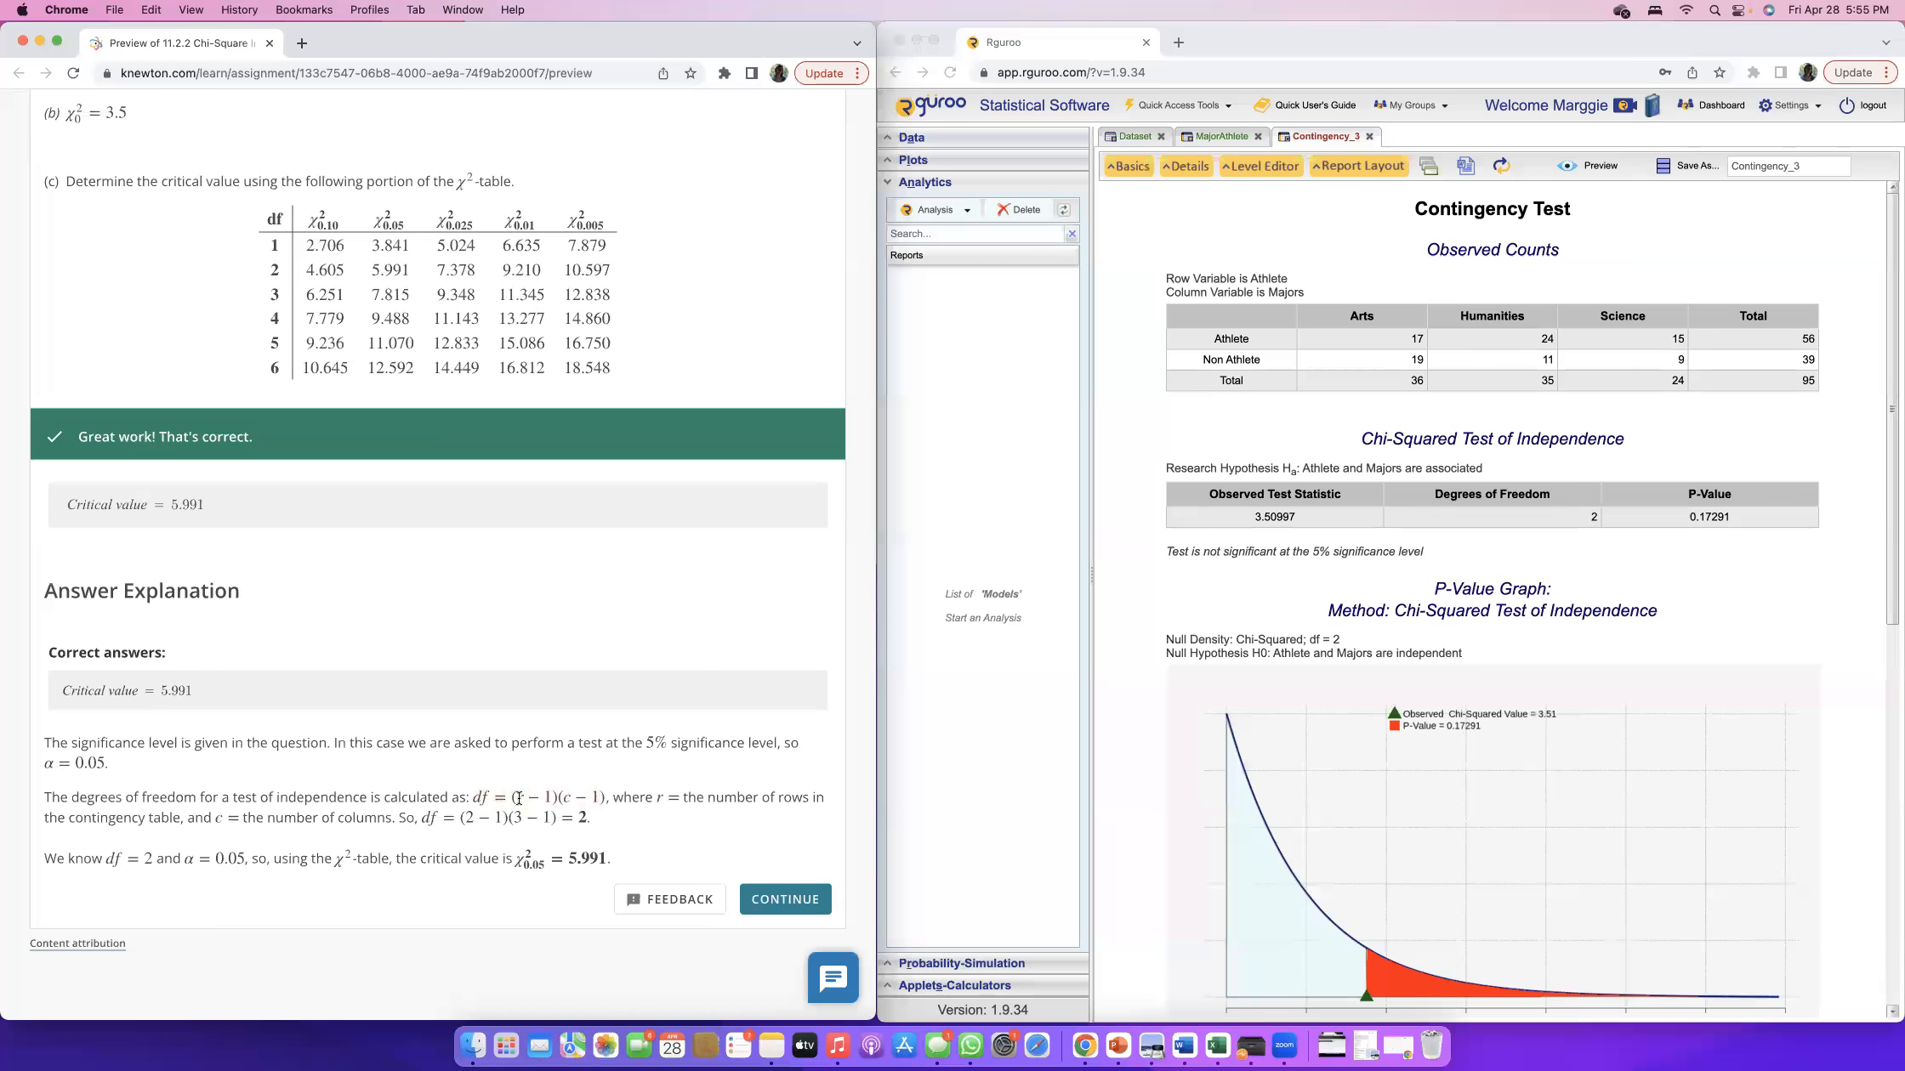
{"action": "left_click_drag", "start_coordinate": [521, 797], "coordinate": [552, 797]}
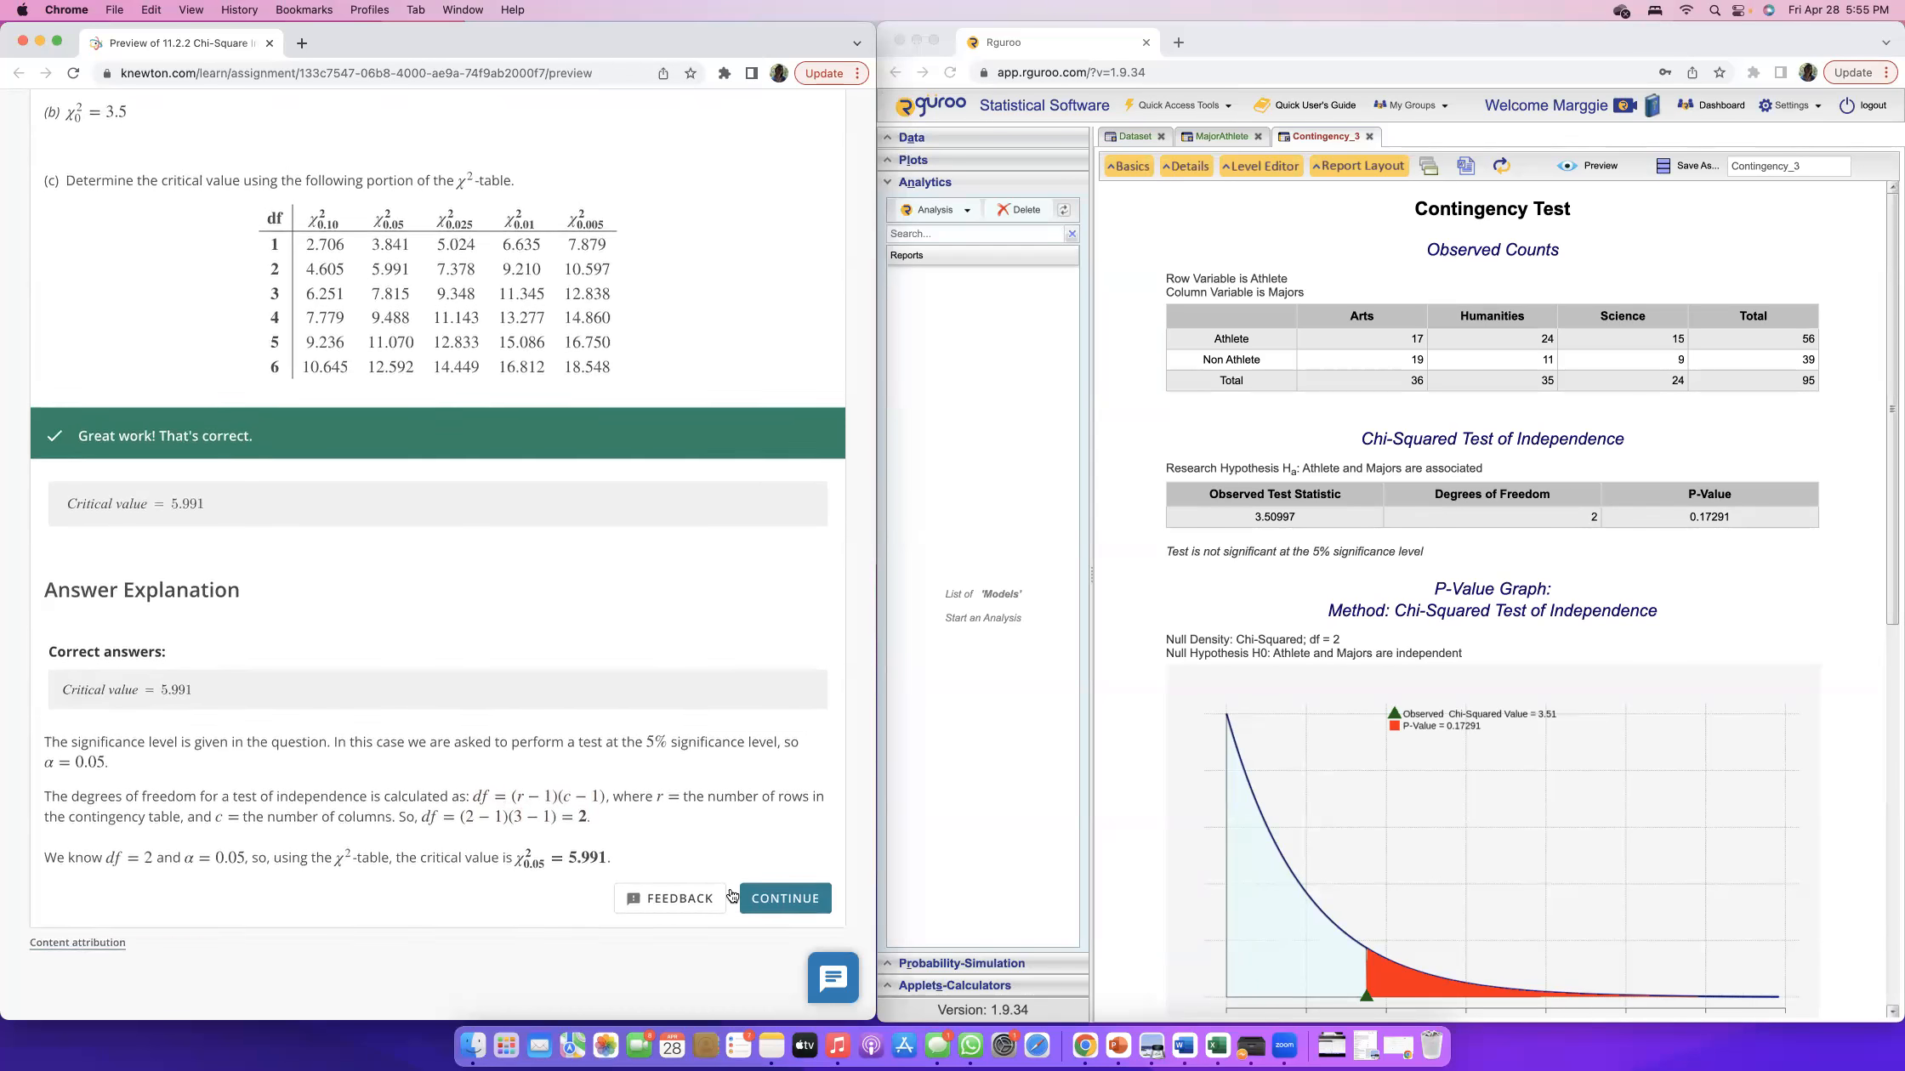
{"action": "left_click", "coordinate": [785, 899]}
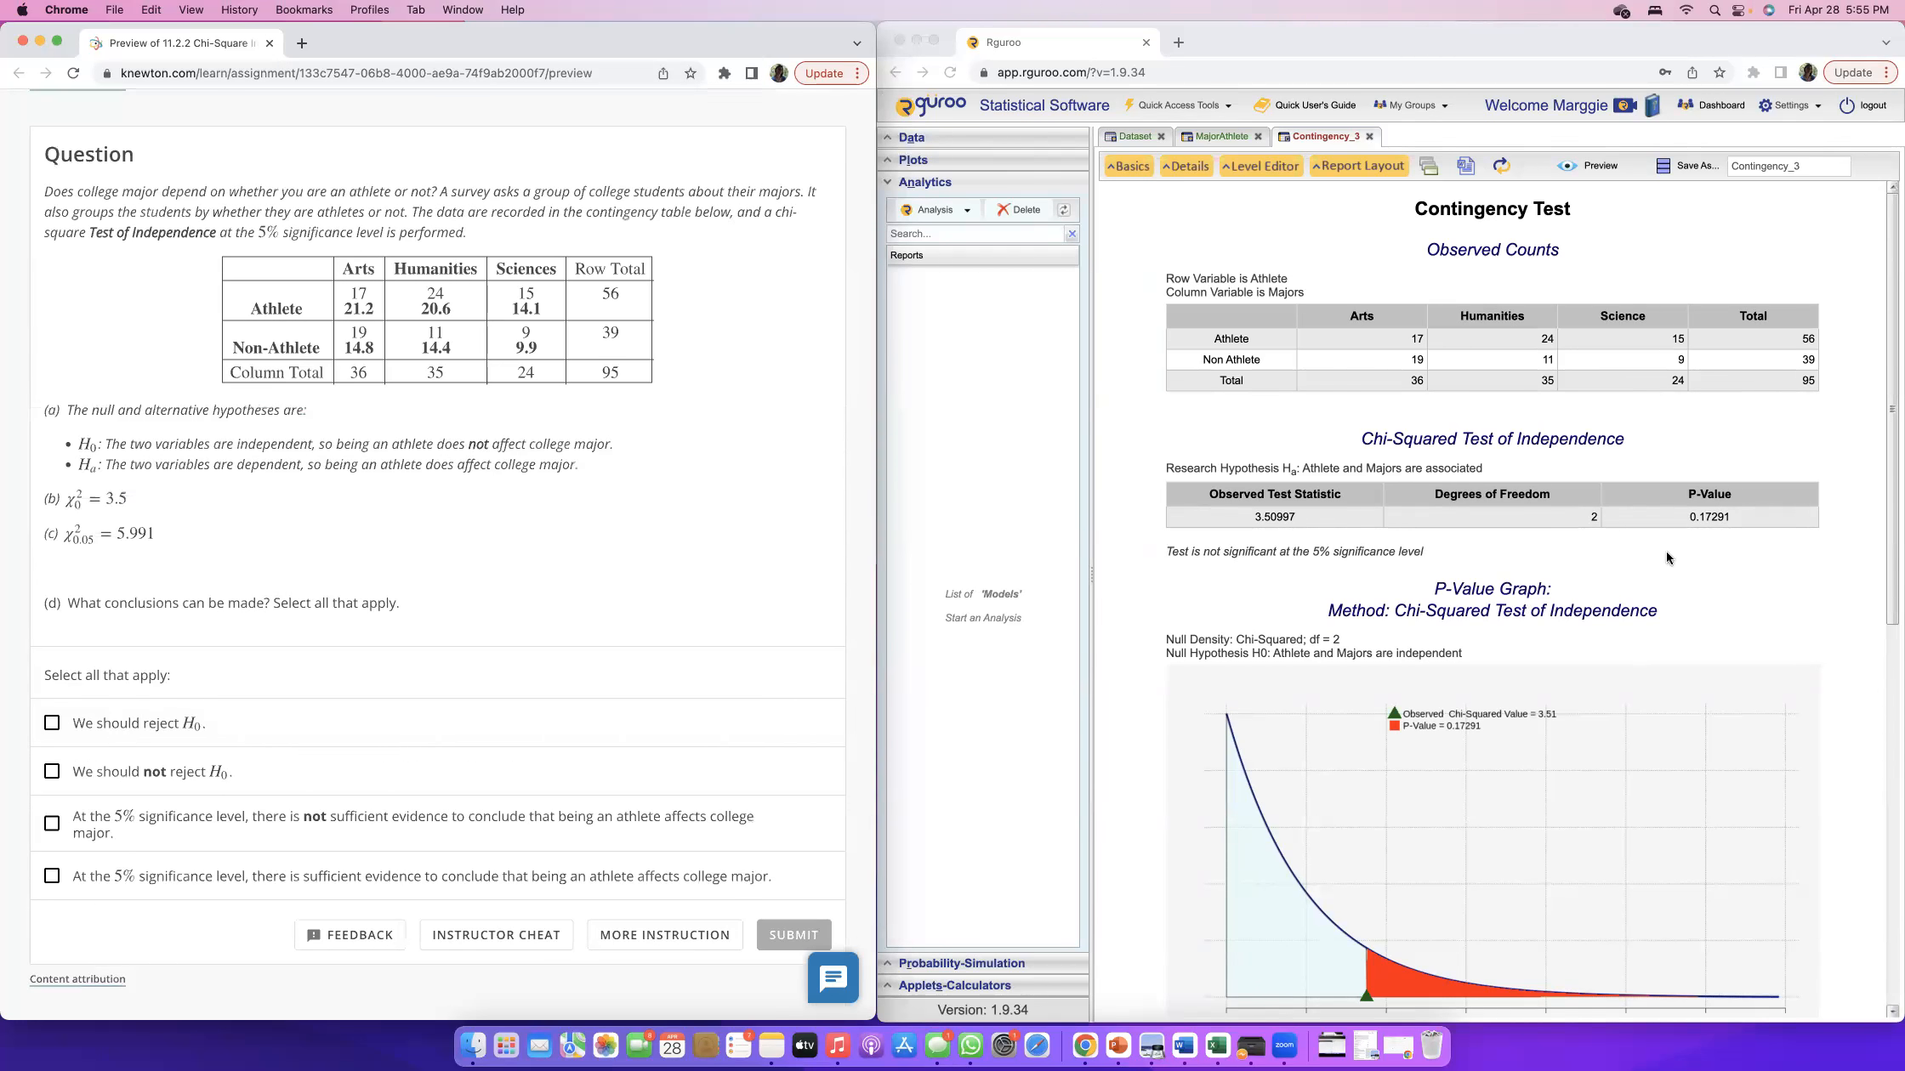
Check the report's p-value, answer part (d) with not rejecting H0 and not sufficient evidence at the 5% level, and submit.
{"action": "left_click", "coordinate": [1691, 517]}
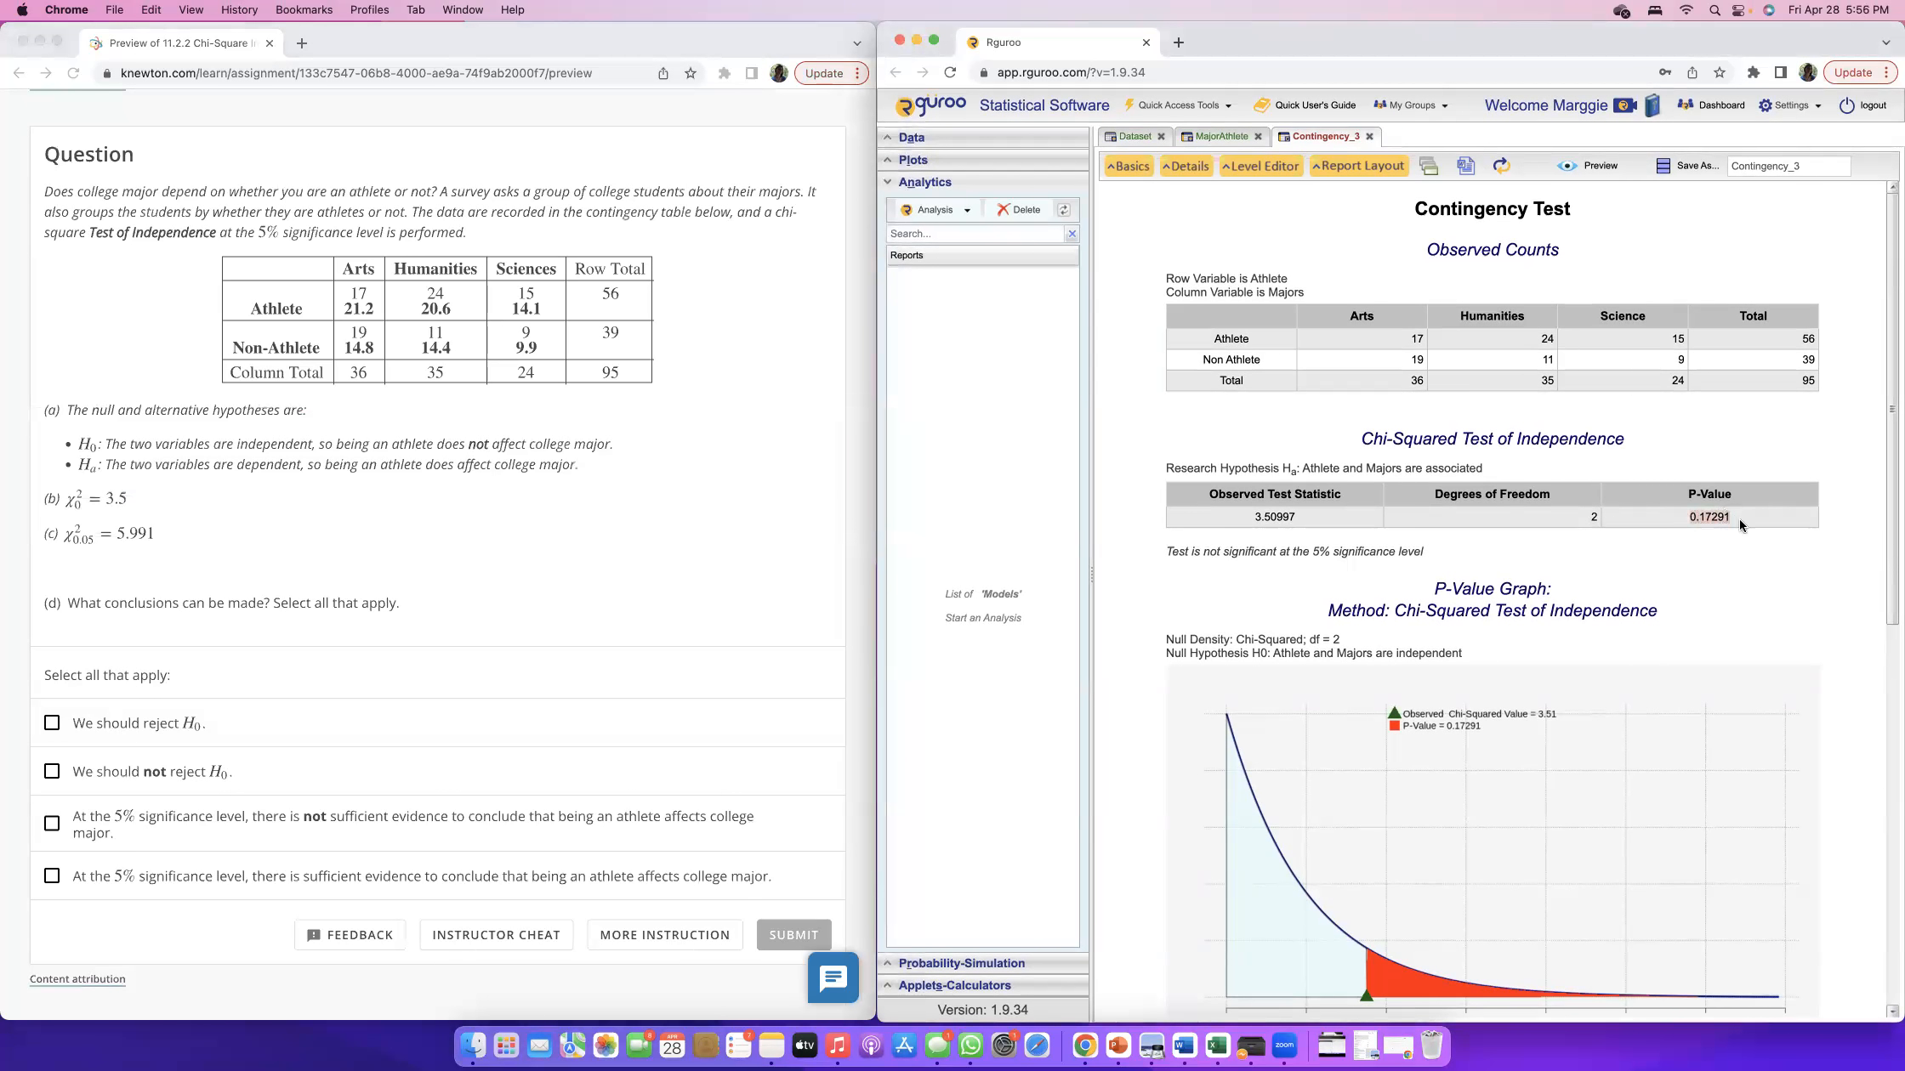
{"action": "left_click_drag", "start_coordinate": [1738, 517], "coordinate": [1699, 517]}
{"action": "left_click", "coordinate": [1169, 551]}
{"action": "left_click", "coordinate": [49, 777]}
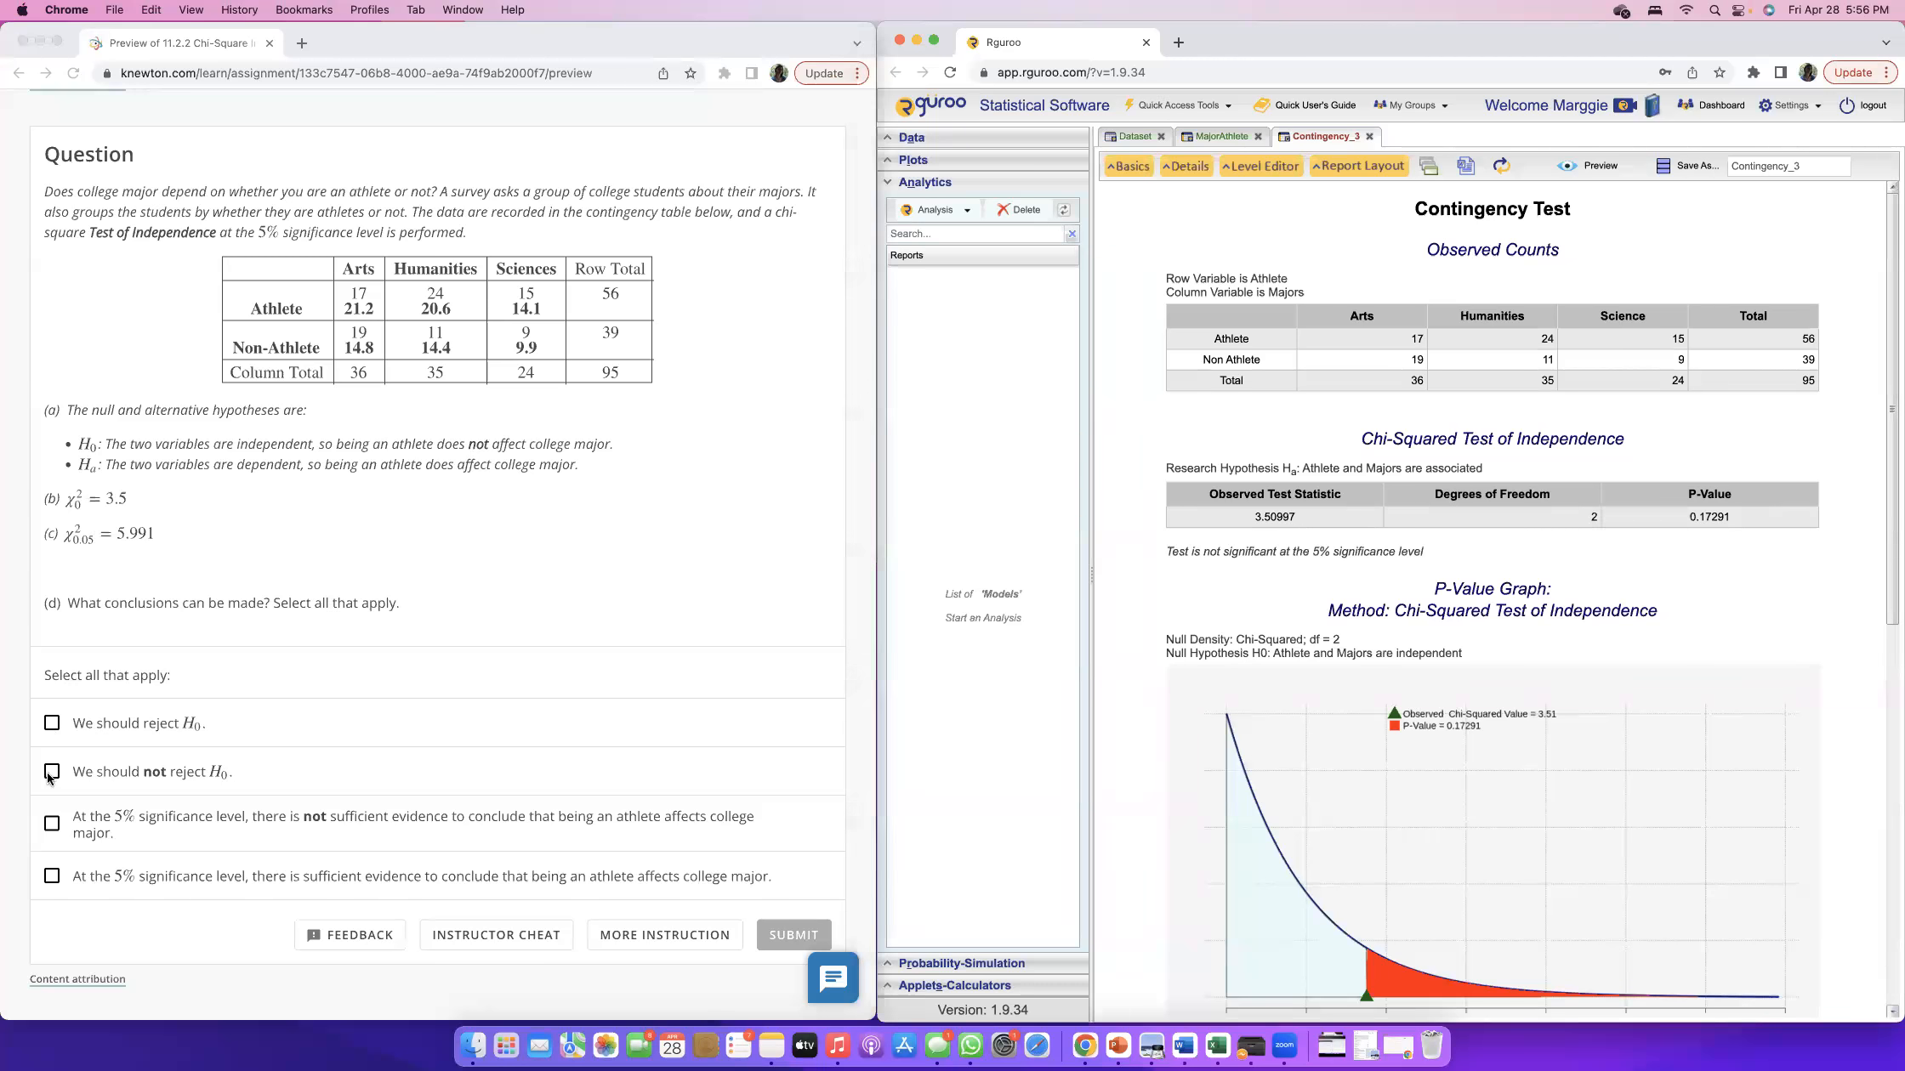
{"action": "left_click", "coordinate": [51, 777]}
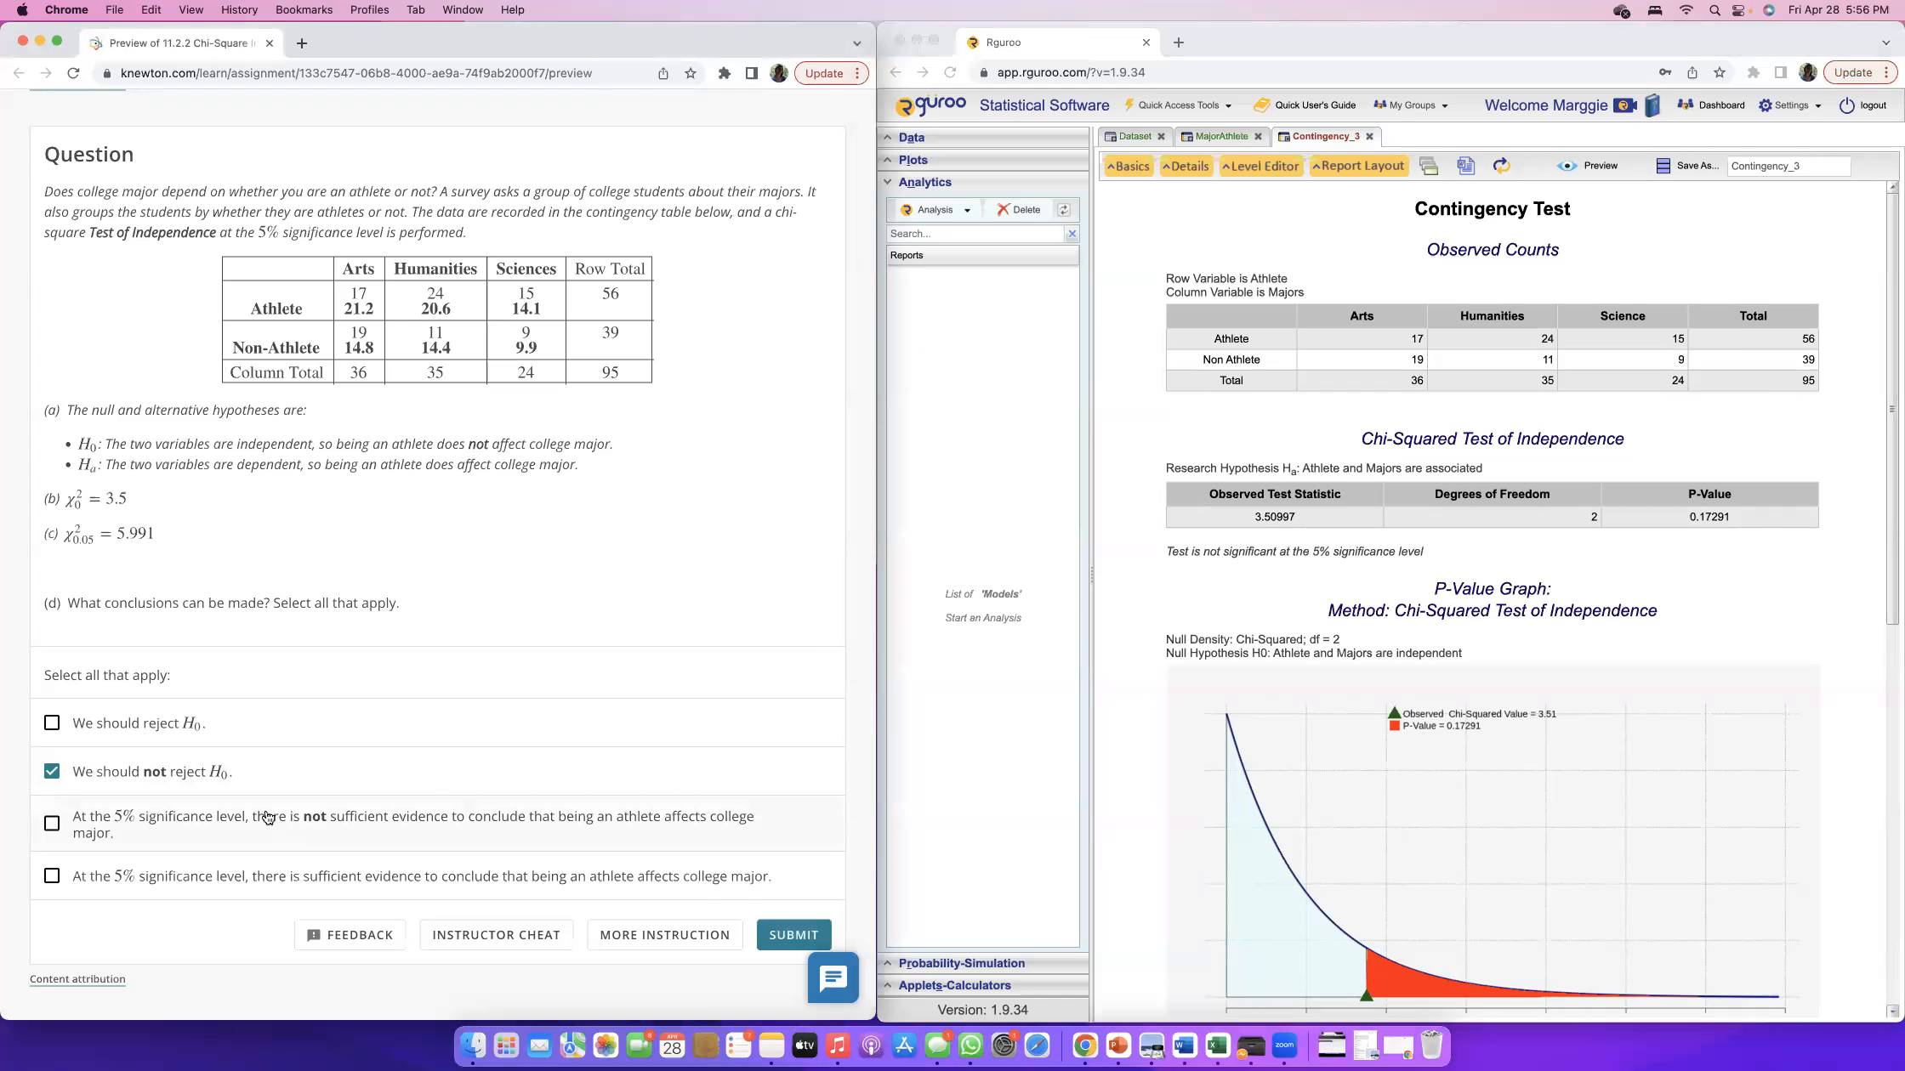
{"action": "left_click", "coordinate": [51, 823]}
{"action": "scroll", "coordinate": [485, 833], "scroll_direction": "up", "scroll_amount": 1}
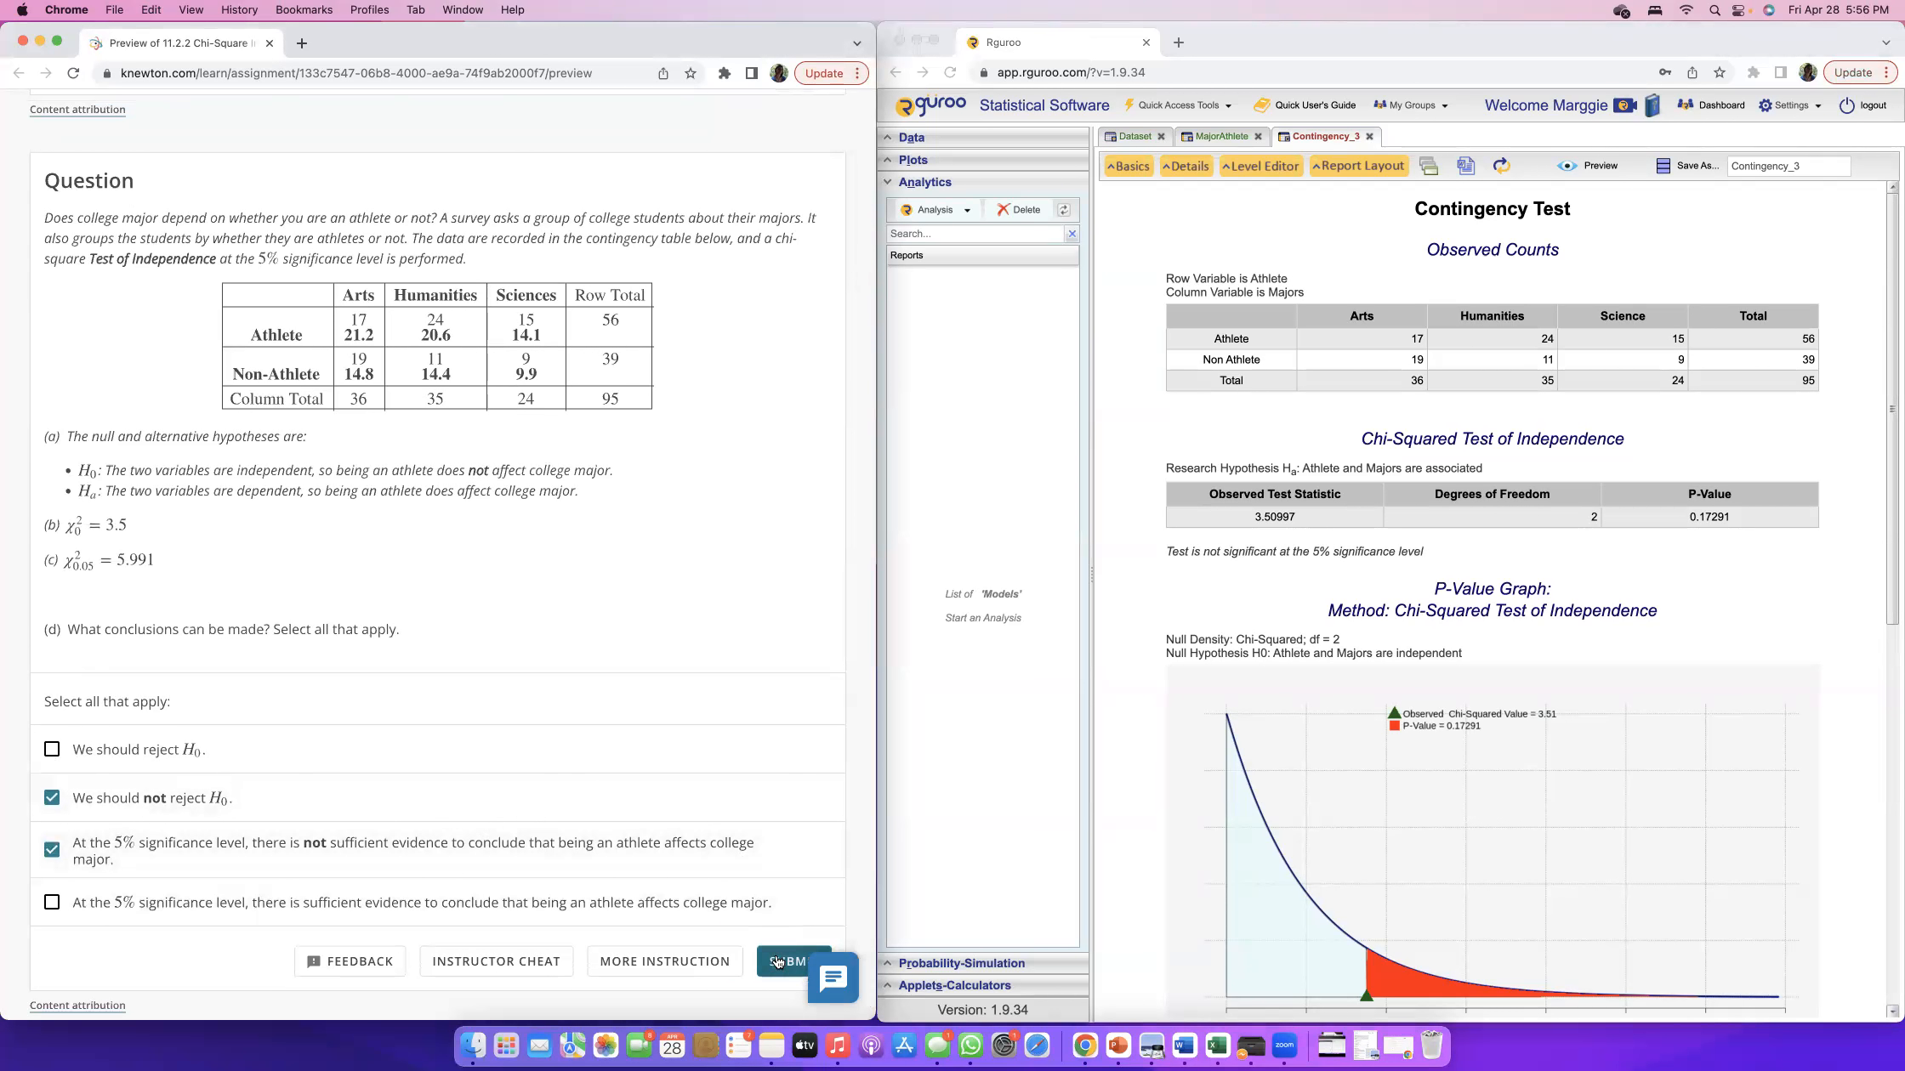
{"action": "left_click", "coordinate": [776, 962]}
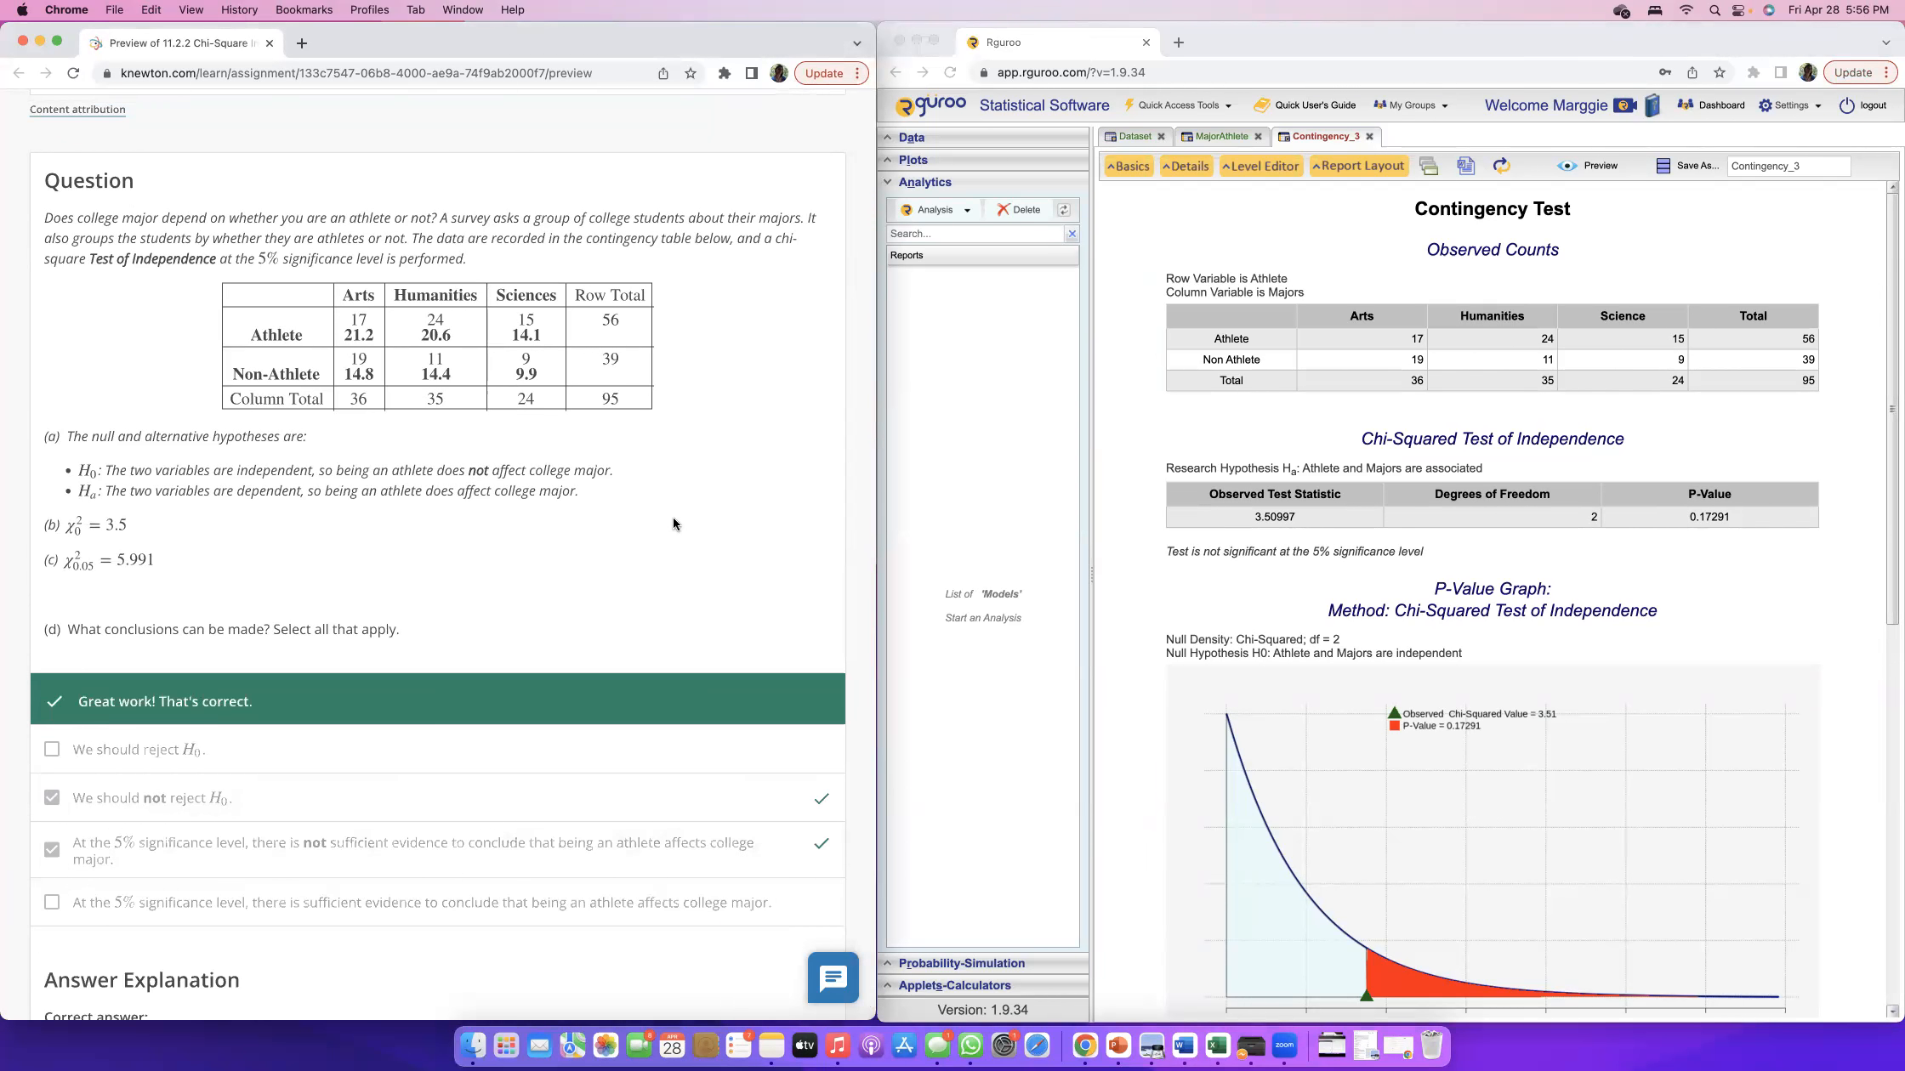
Review the answered question parts back to the assignment's current objective on the chi-square test of independence.
{"action": "scroll", "coordinate": [671, 451], "scroll_direction": "up", "scroll_amount": 8}
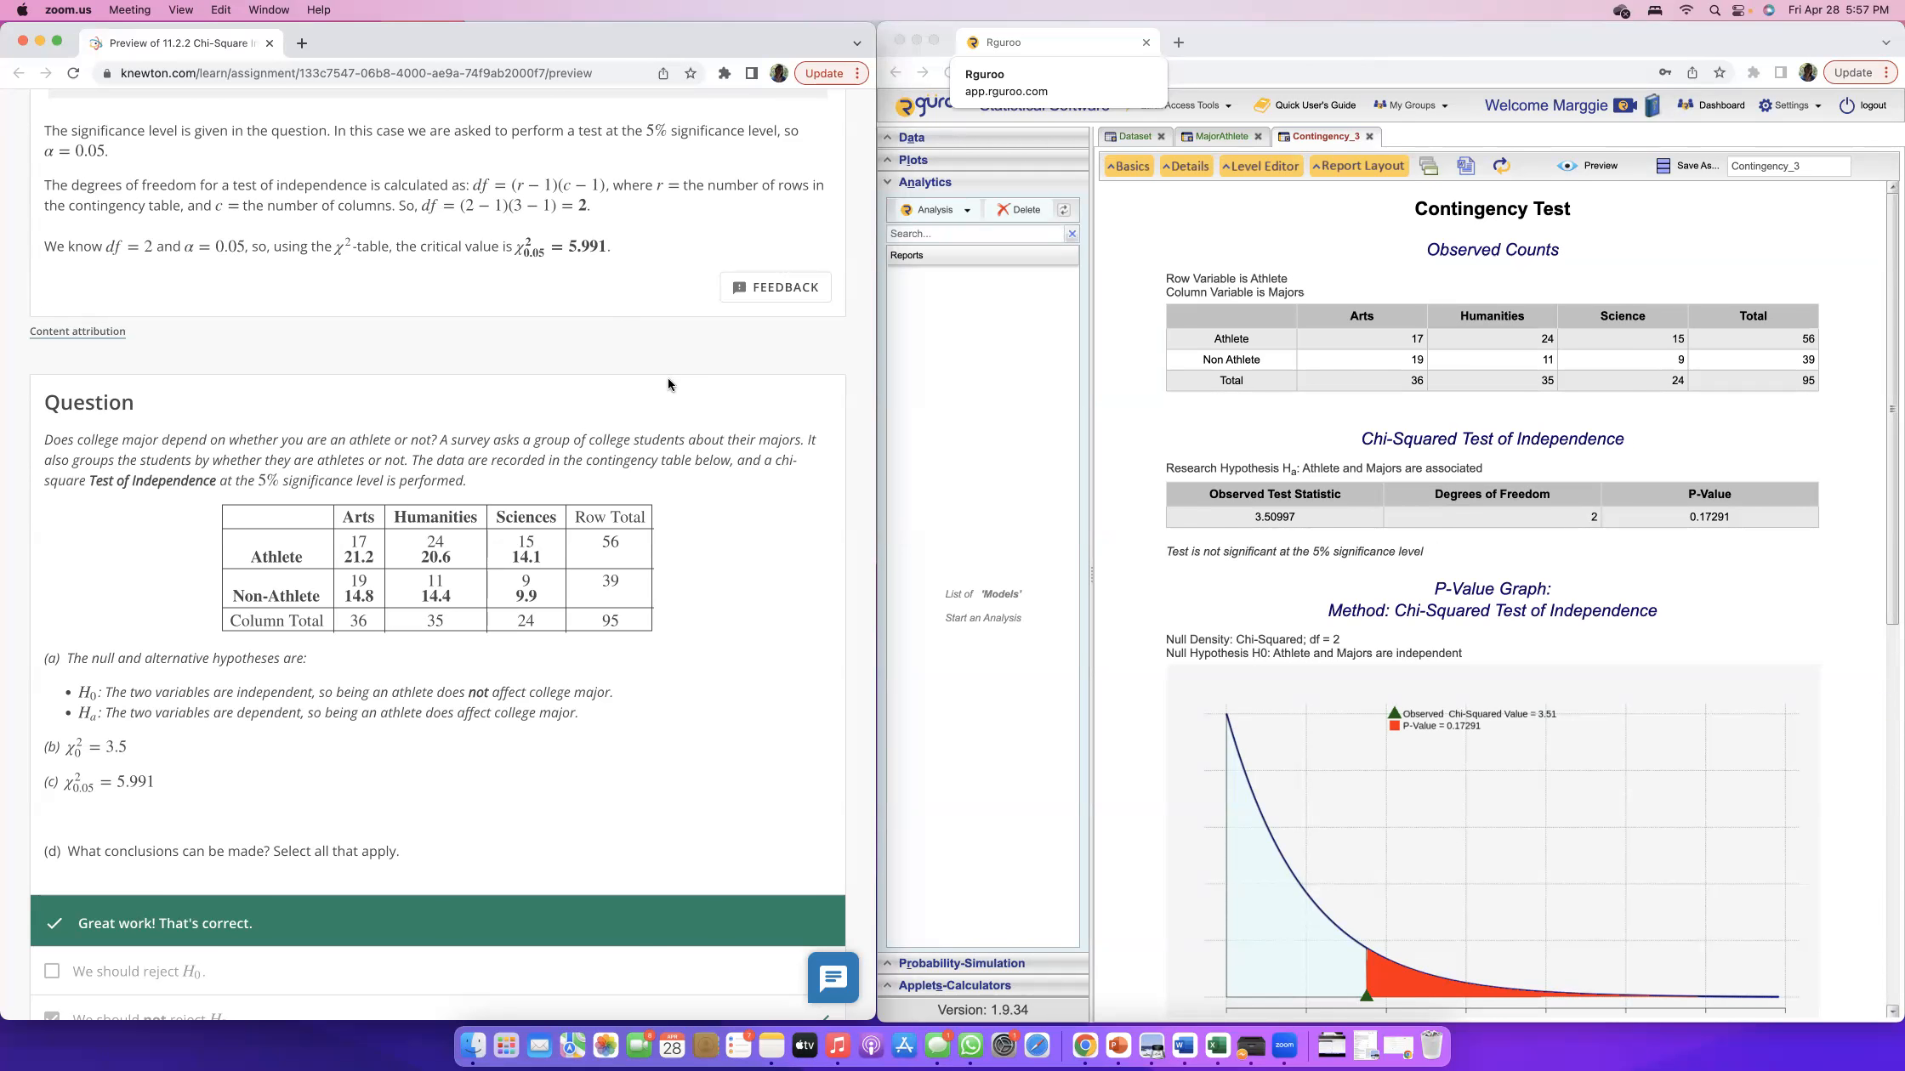
{"action": "scroll", "coordinate": [752, 452], "scroll_direction": "up", "scroll_amount": 6}
{"action": "scroll", "coordinate": [751, 452], "scroll_direction": "down", "scroll_amount": 8}
{"action": "scroll", "coordinate": [751, 453], "scroll_direction": "up", "scroll_amount": 20}
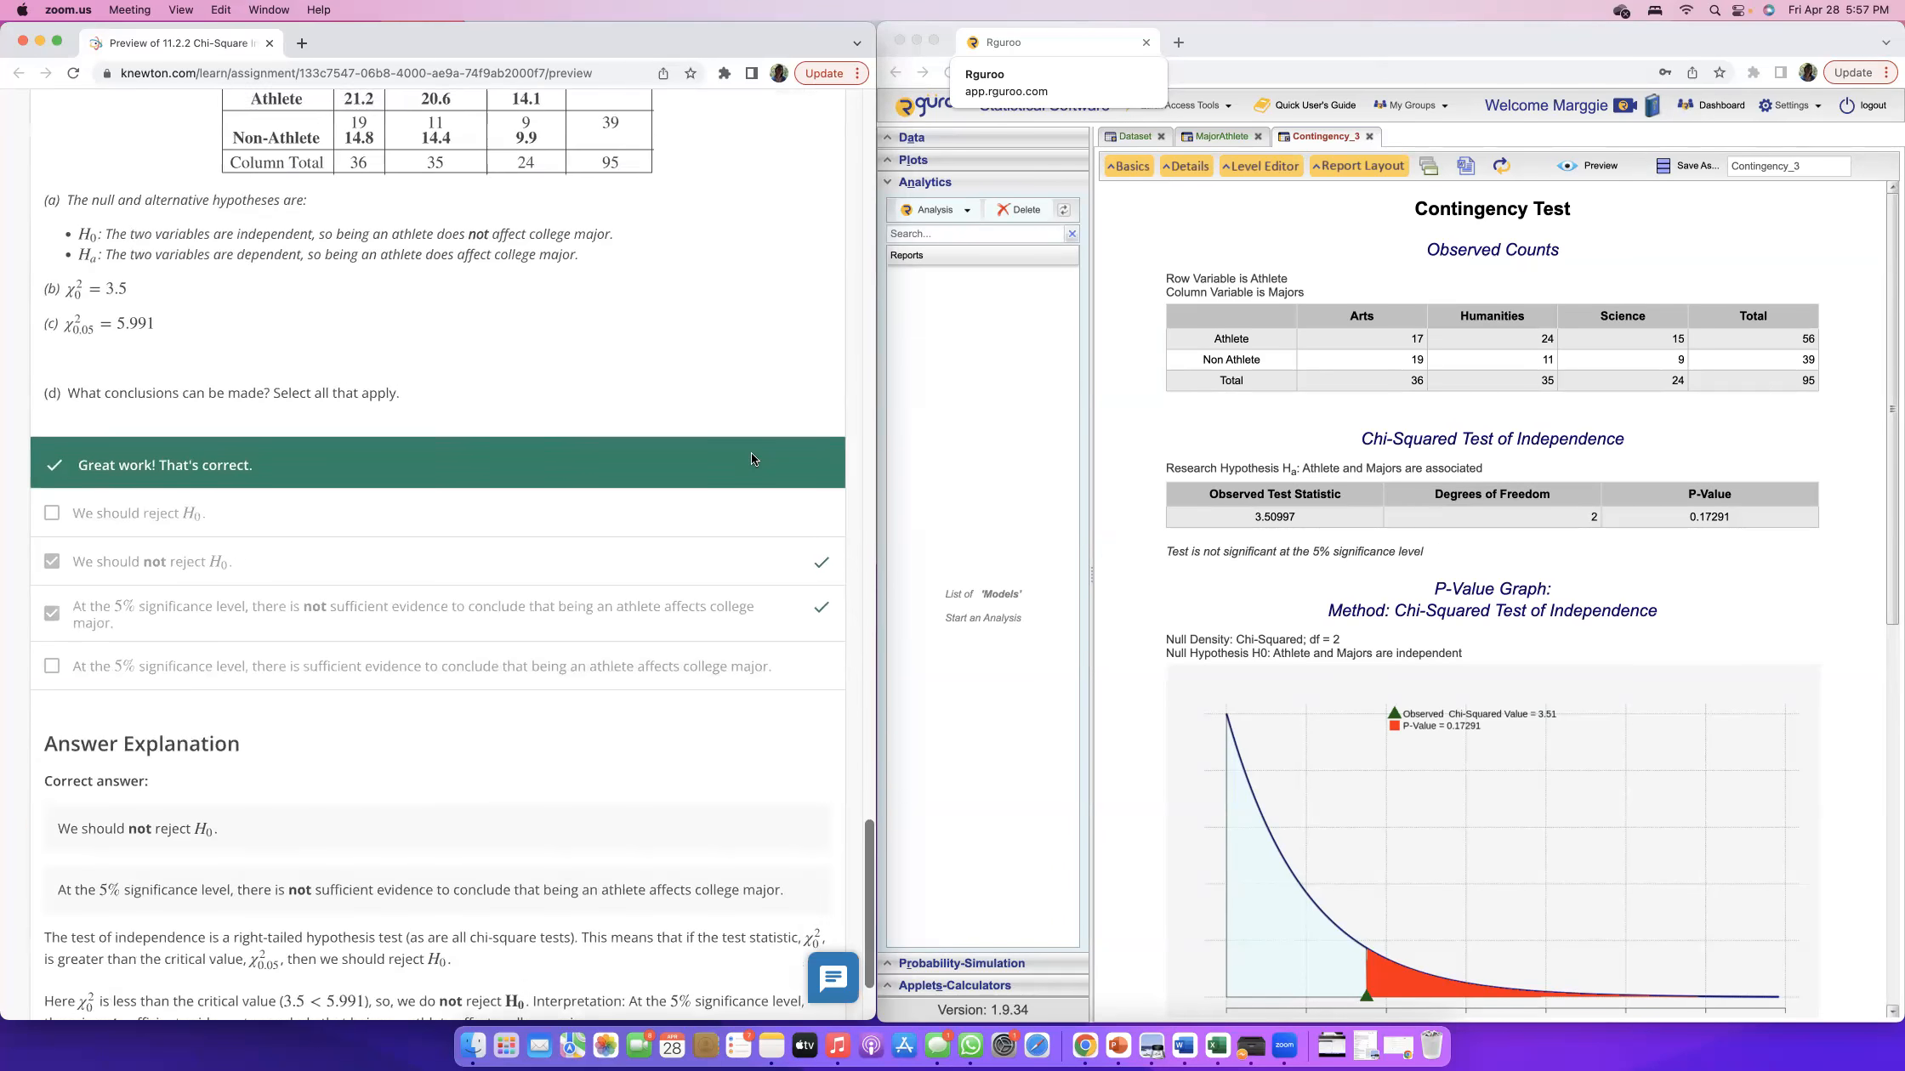
{"action": "scroll", "coordinate": [752, 459], "scroll_direction": "up", "scroll_amount": 9}
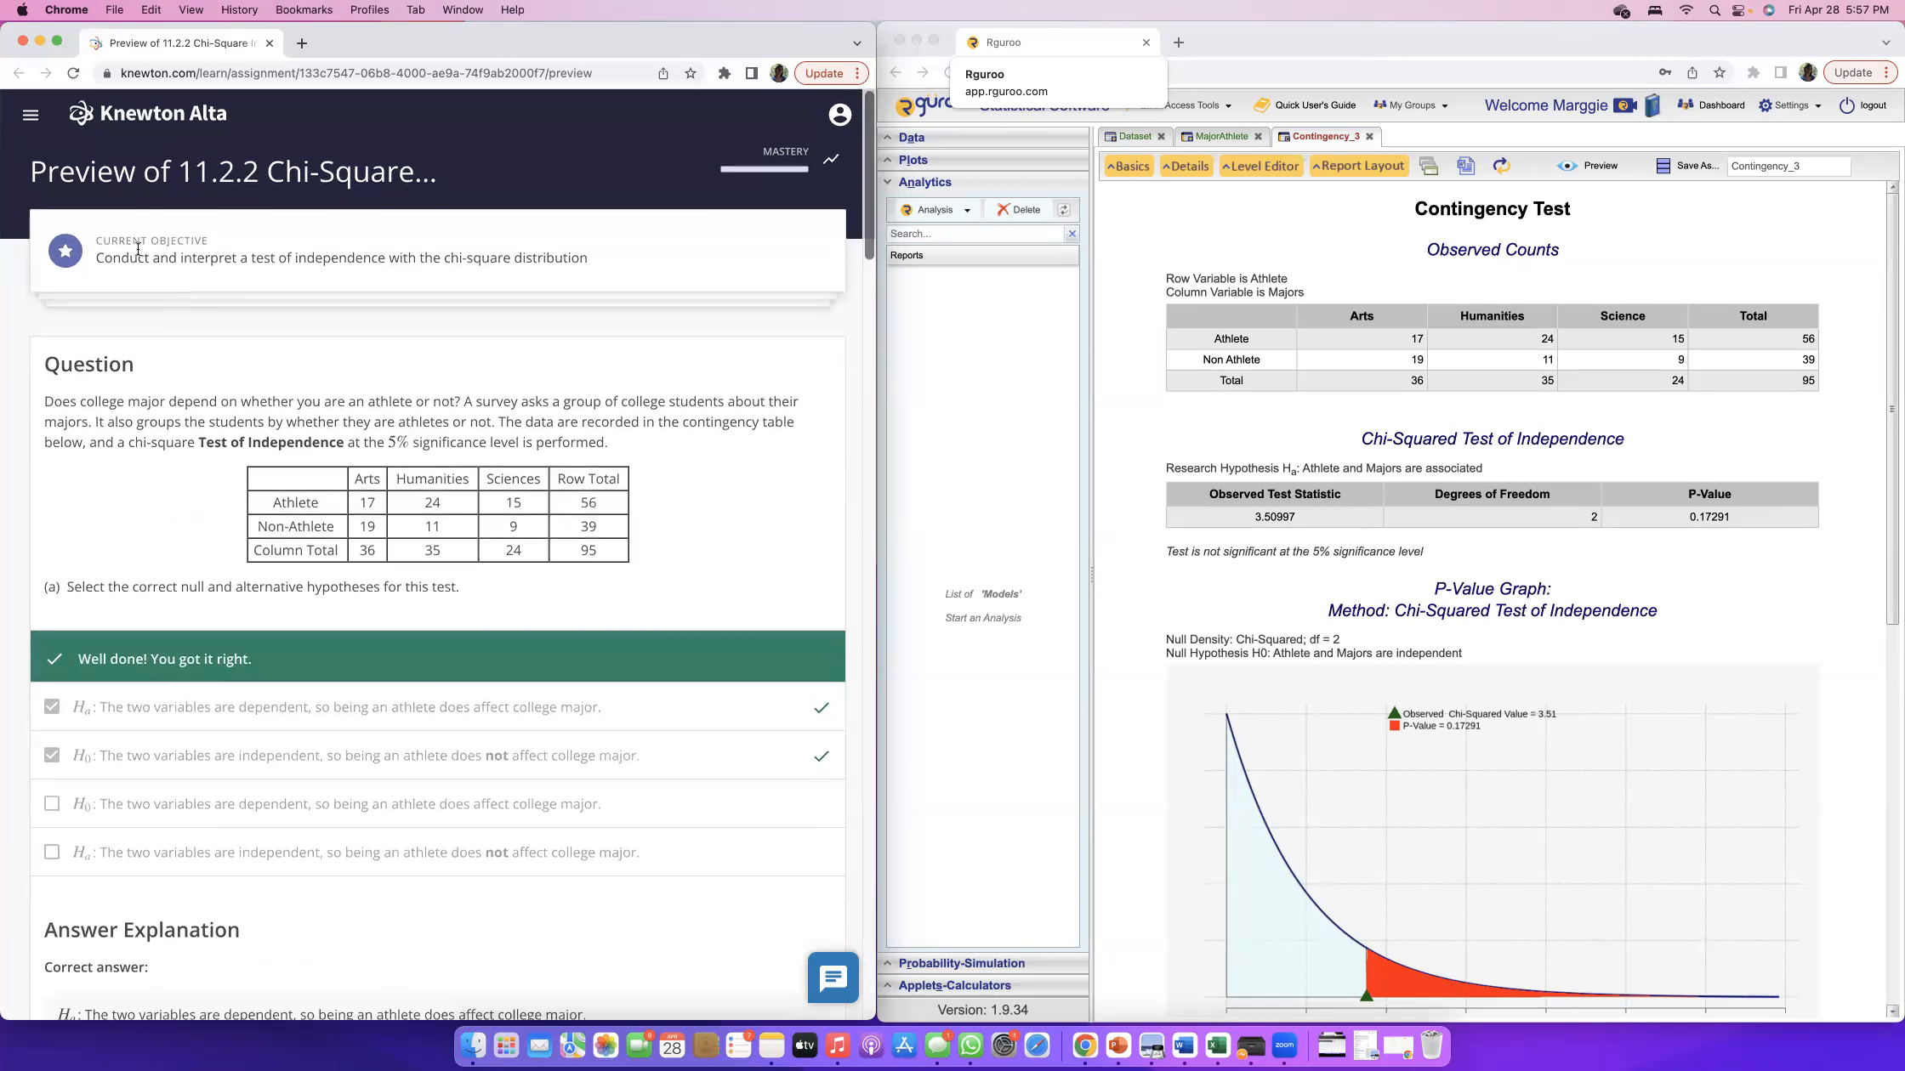
{"action": "left_click_drag", "start_coordinate": [252, 257], "coordinate": [553, 258]}
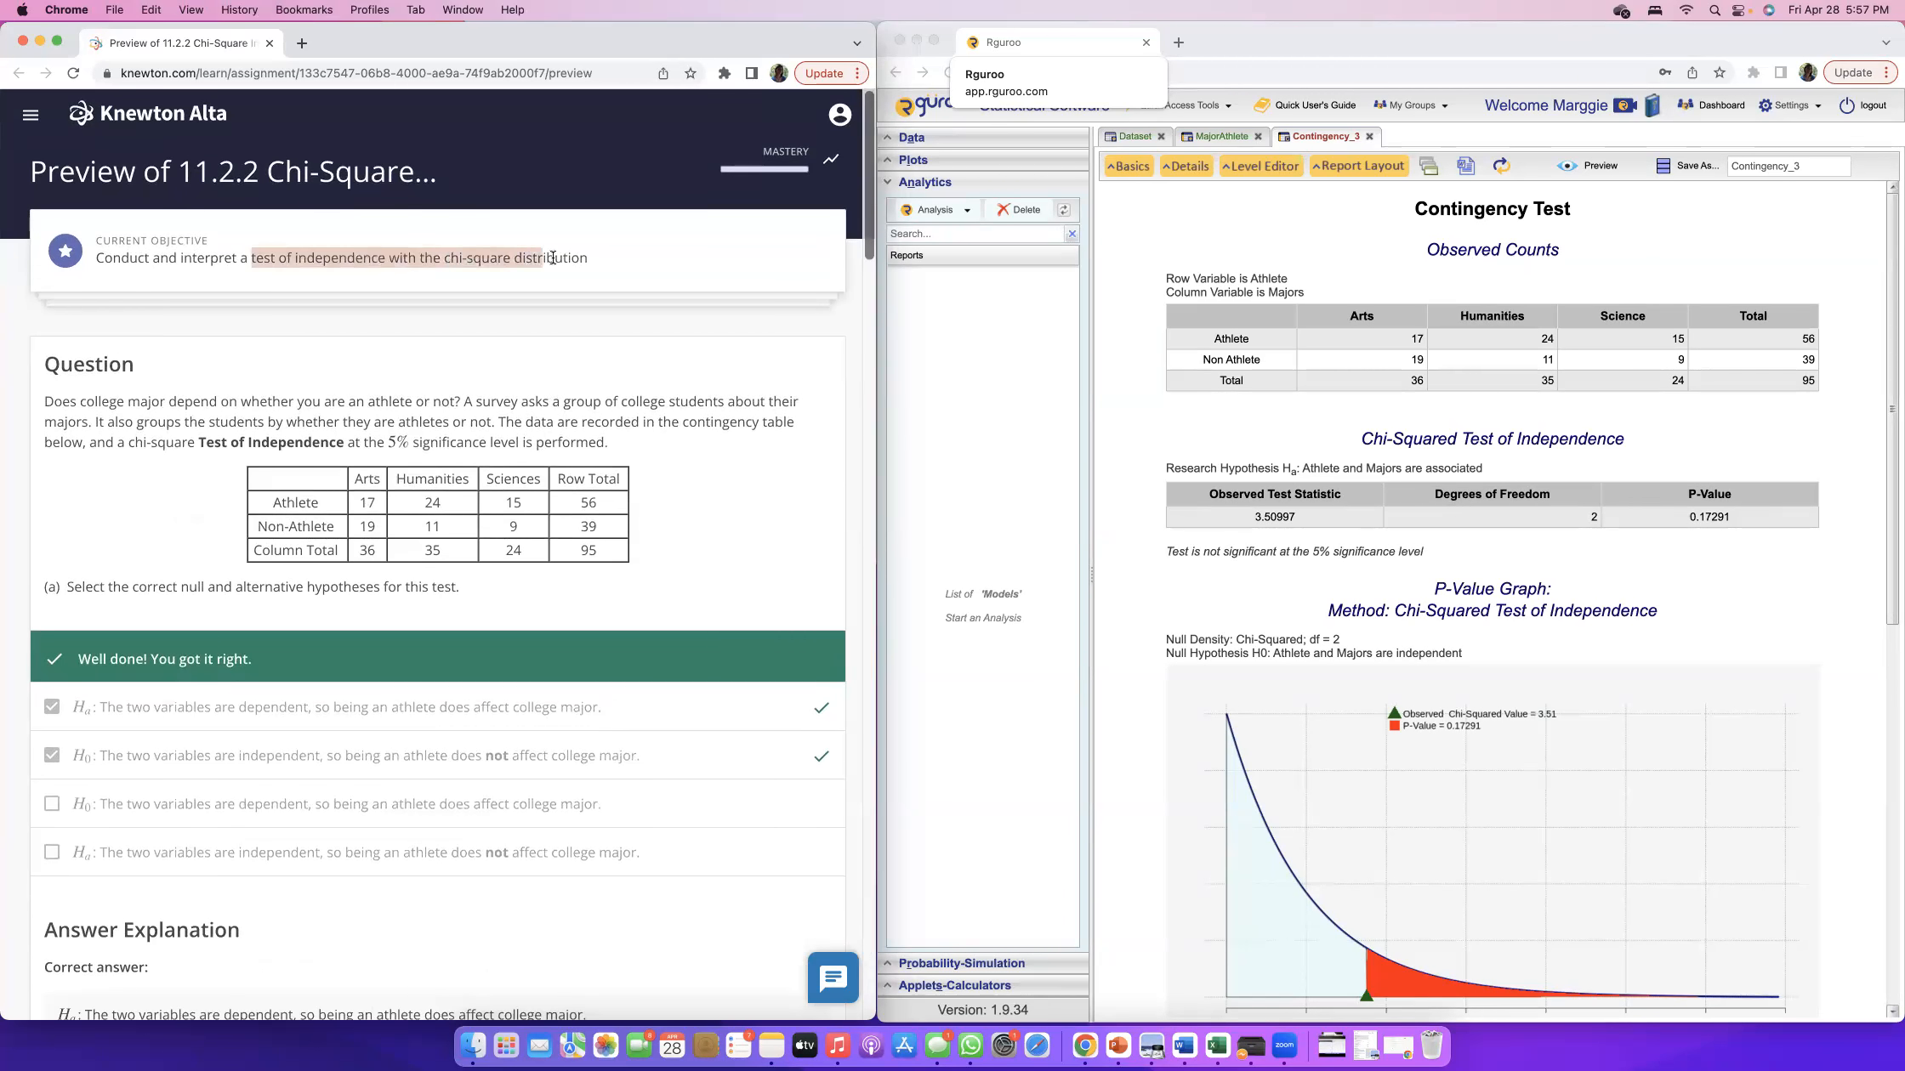
{"action": "left_click", "coordinate": [1149, 343]}
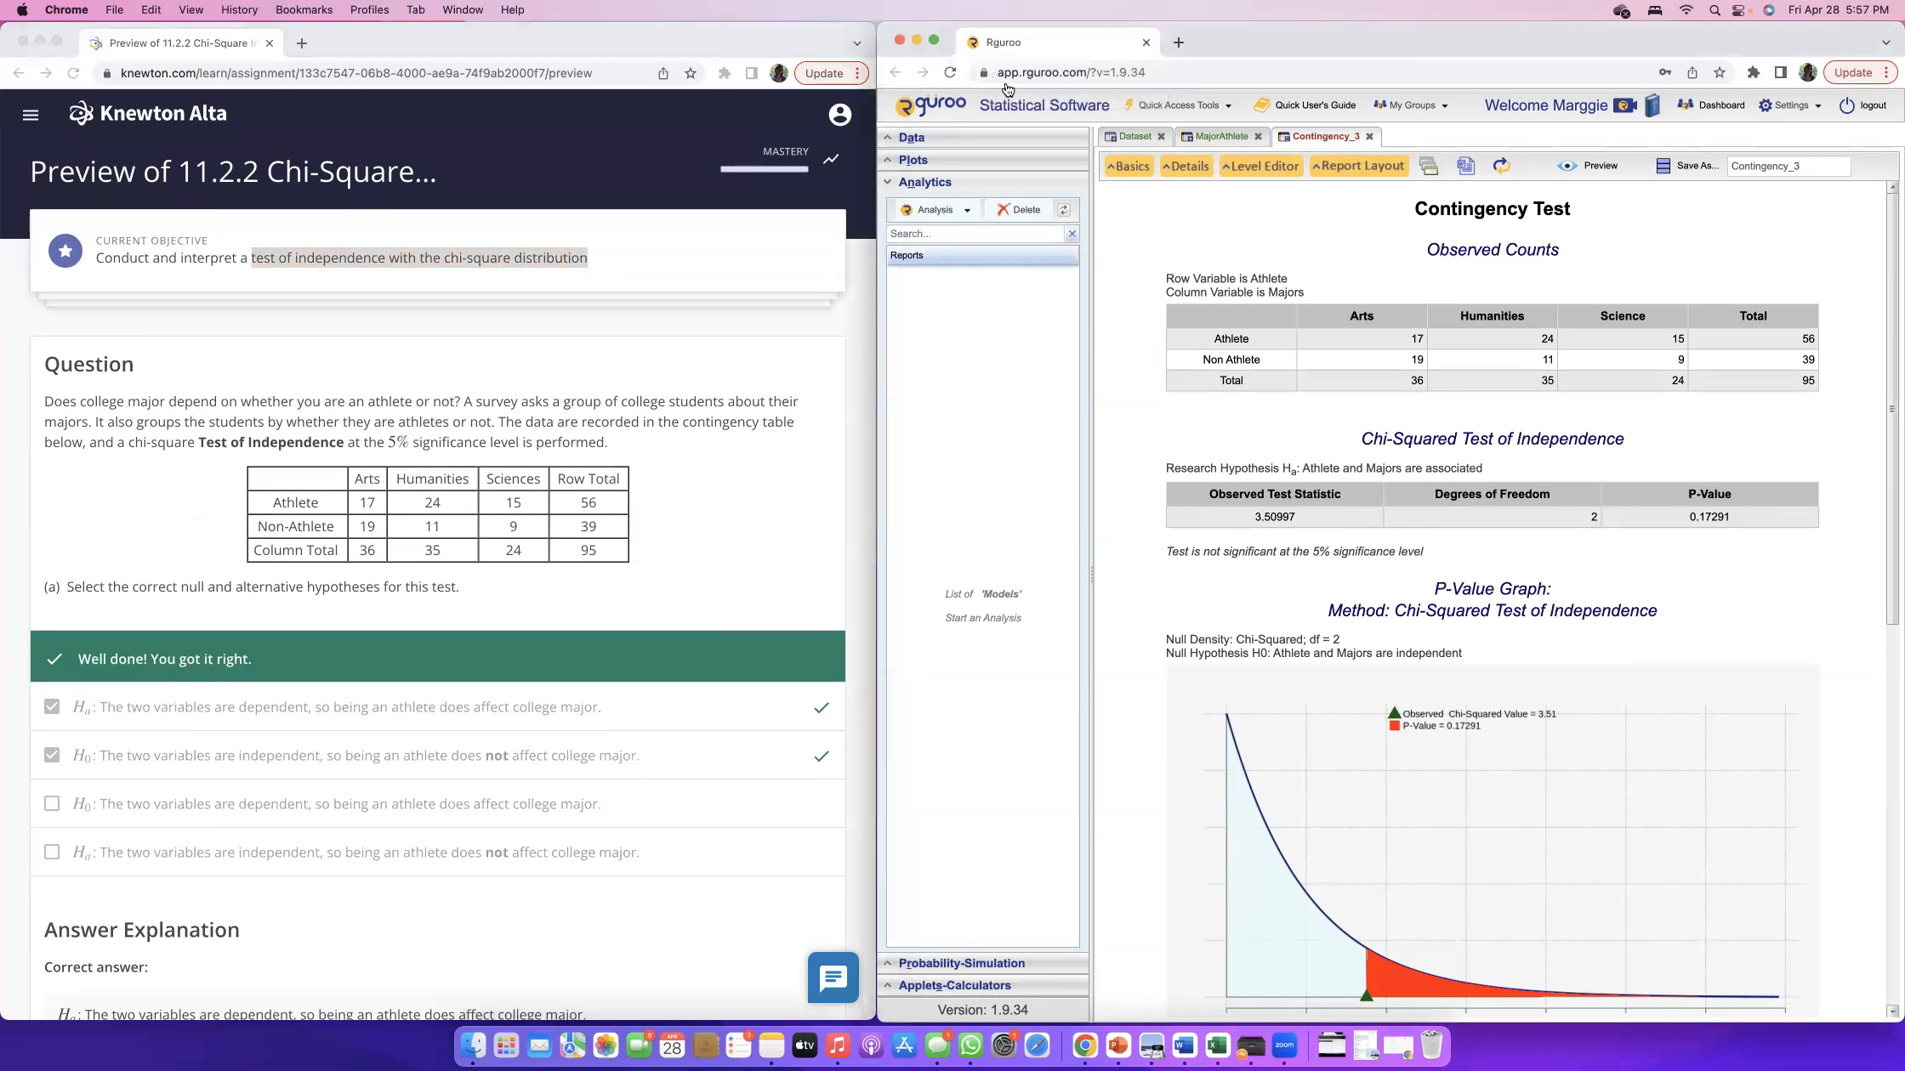